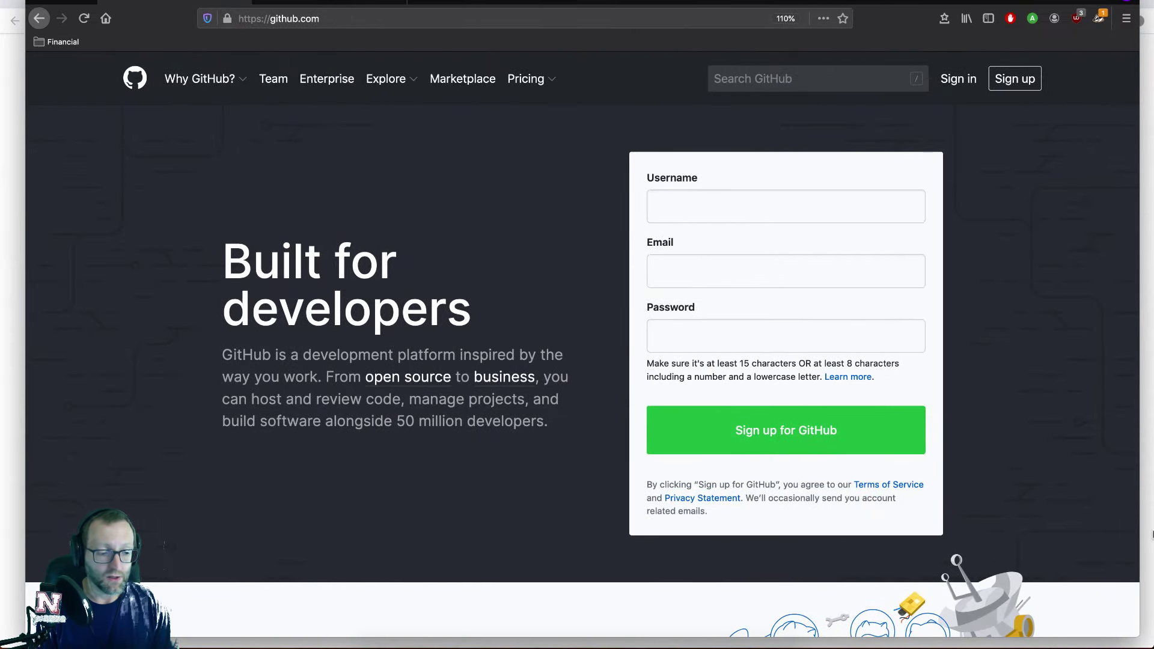
# Switch to the cse-apps.unl.edu tab with the Claim Your CSE Account form.
pyautogui.click(389, 8)
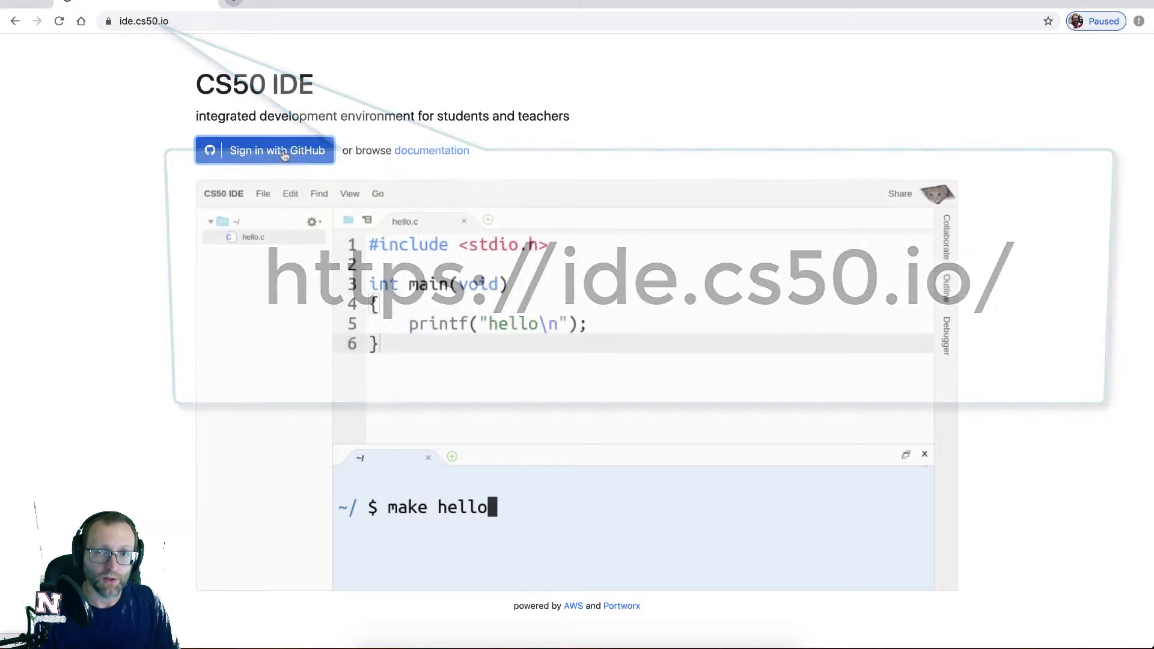
# Sign in to CS50 IDE with GitHub and let the workspace load.
pyautogui.click(283, 151)
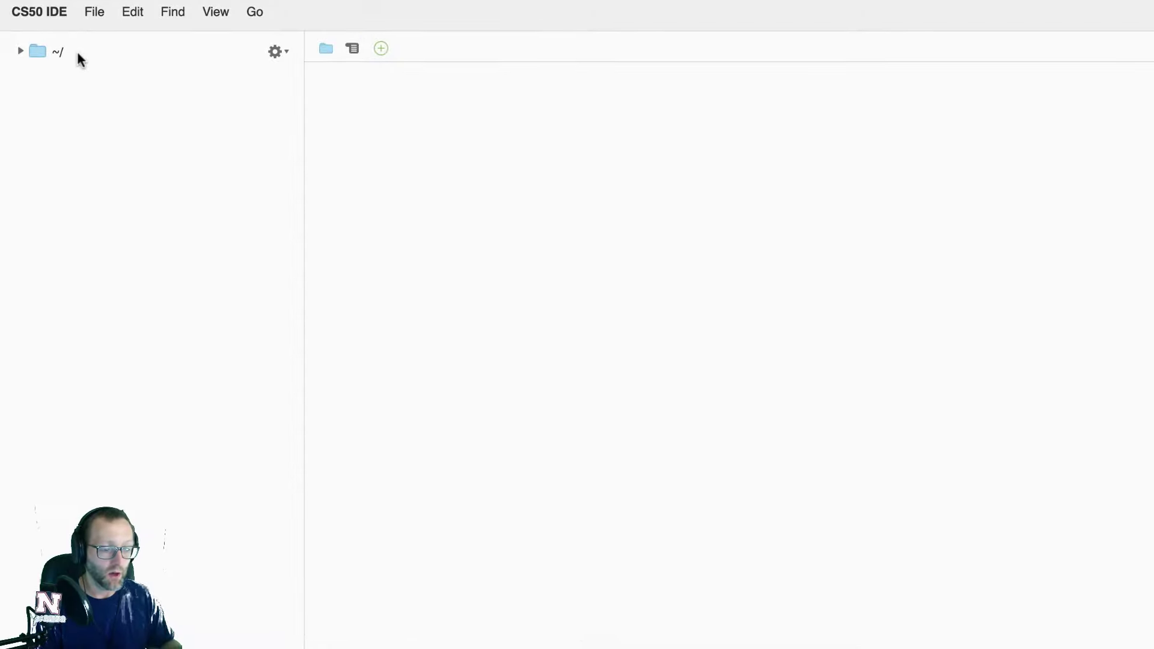
# Create the labs, hacks and misc folders in the home directory.
pyautogui.click(19, 51)
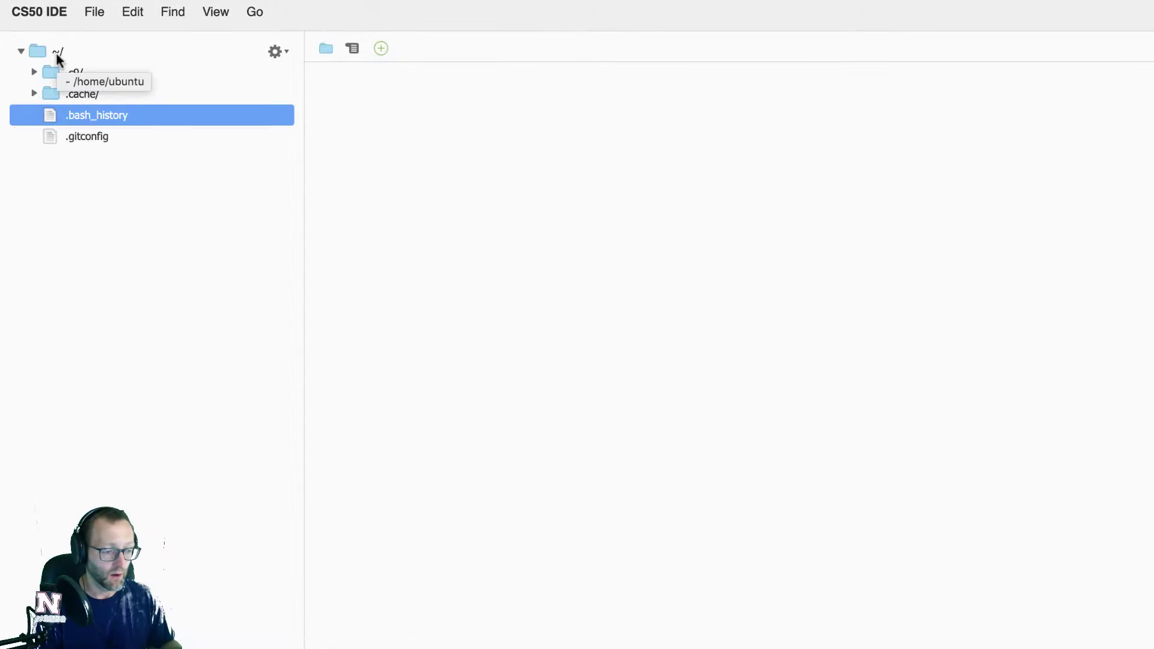
pyautogui.click(57, 52)
pyautogui.rightClick(56, 53)
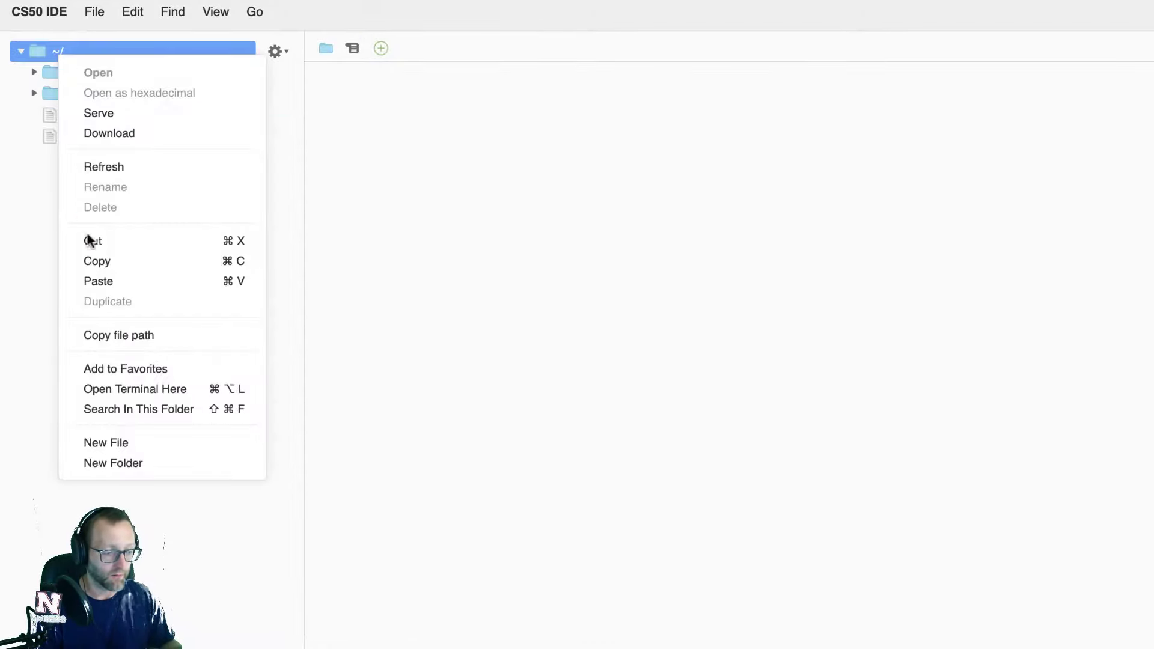
pyautogui.click(116, 463)
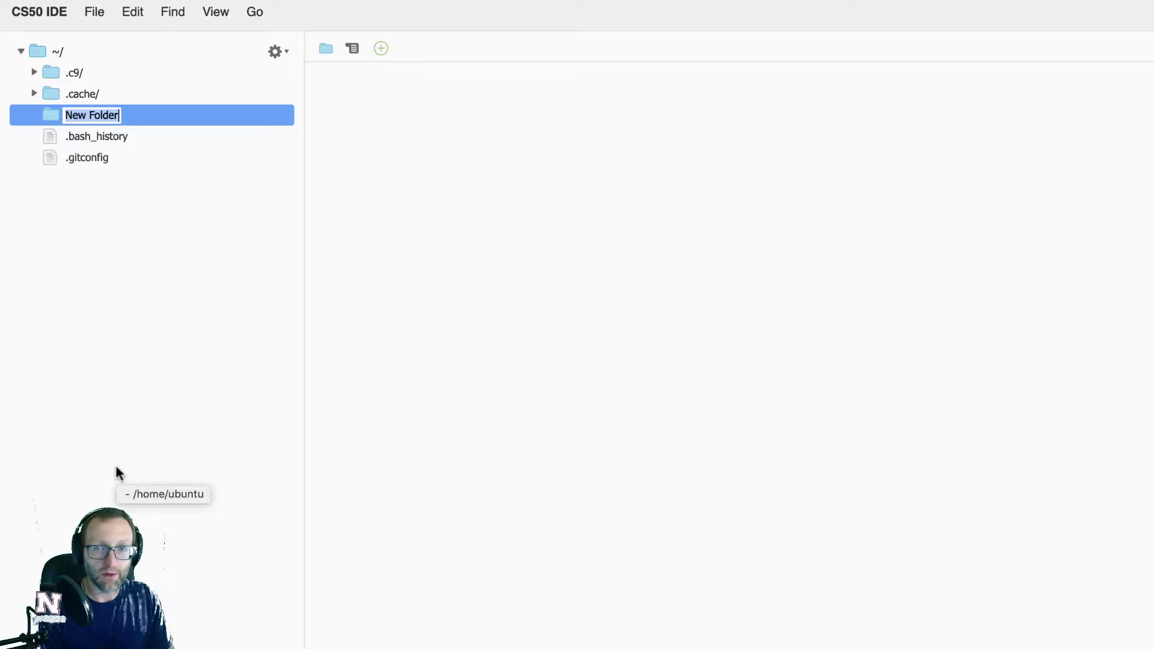
pyautogui.write('labs')
pyautogui.press('Return')
pyautogui.rightClick(68, 55)
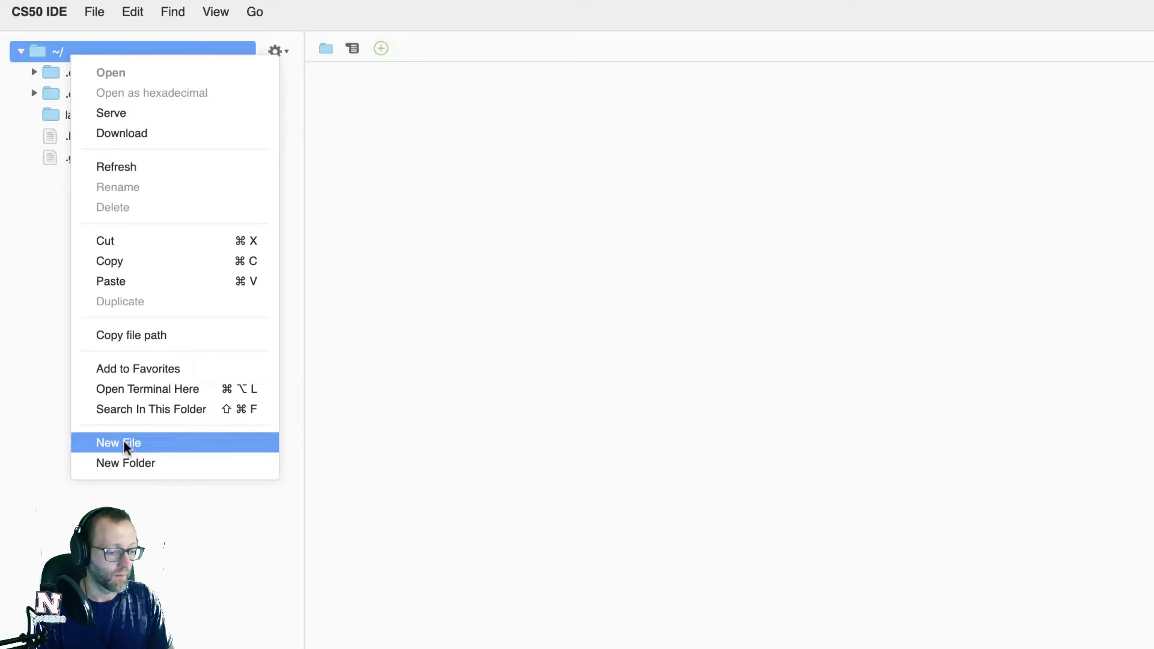
pyautogui.click(124, 462)
pyautogui.write('ha')
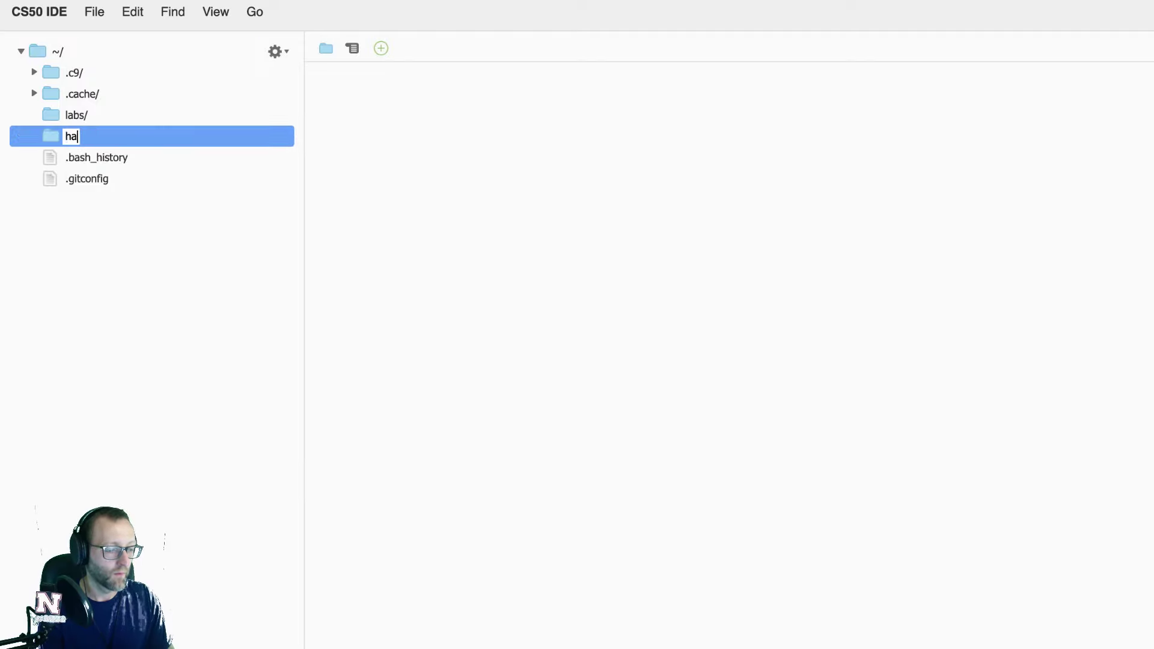
pyautogui.write('cks')
pyautogui.press('Return')
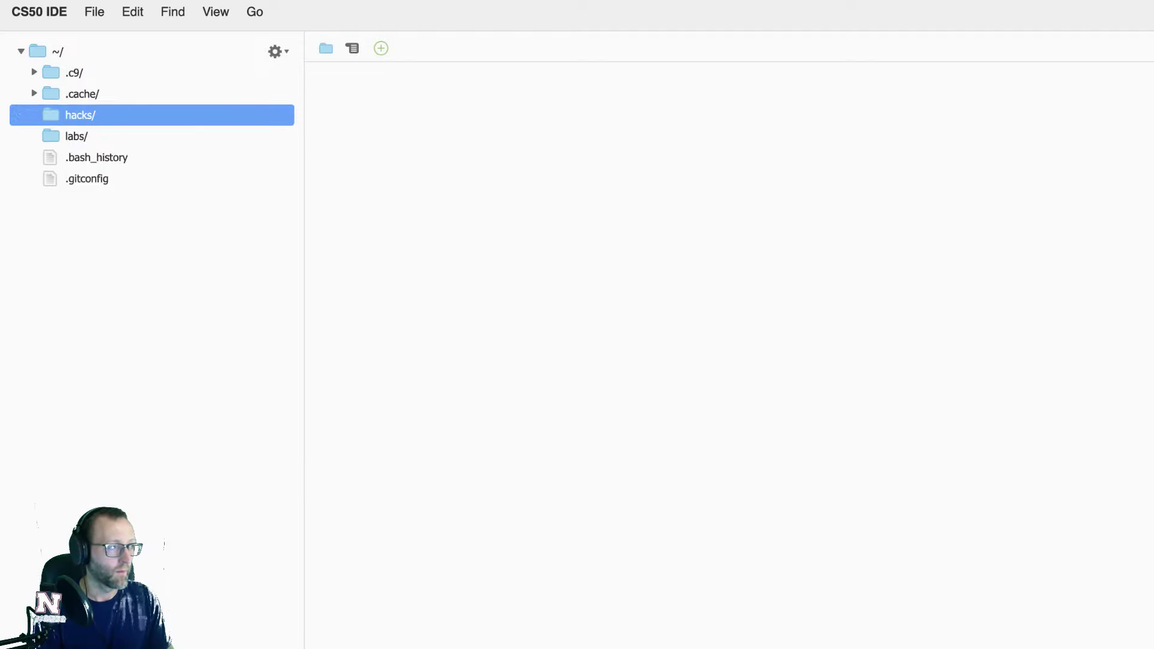
pyautogui.rightClick(62, 47)
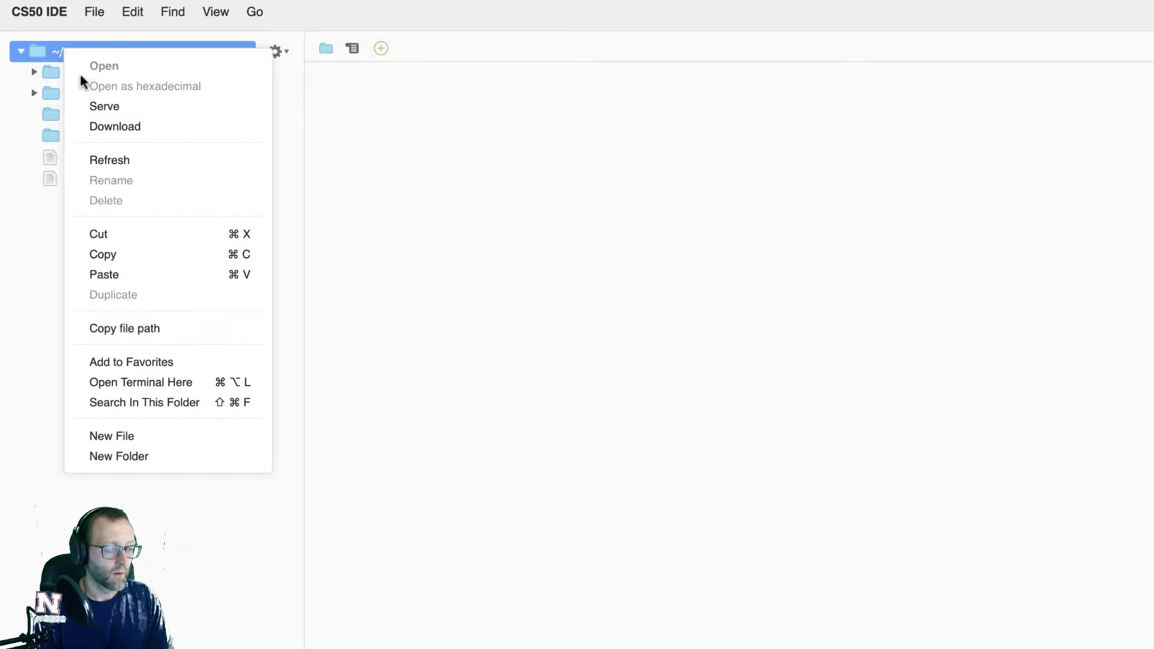
pyautogui.click(111, 456)
pyautogui.write('misc')
pyautogui.press('Return')
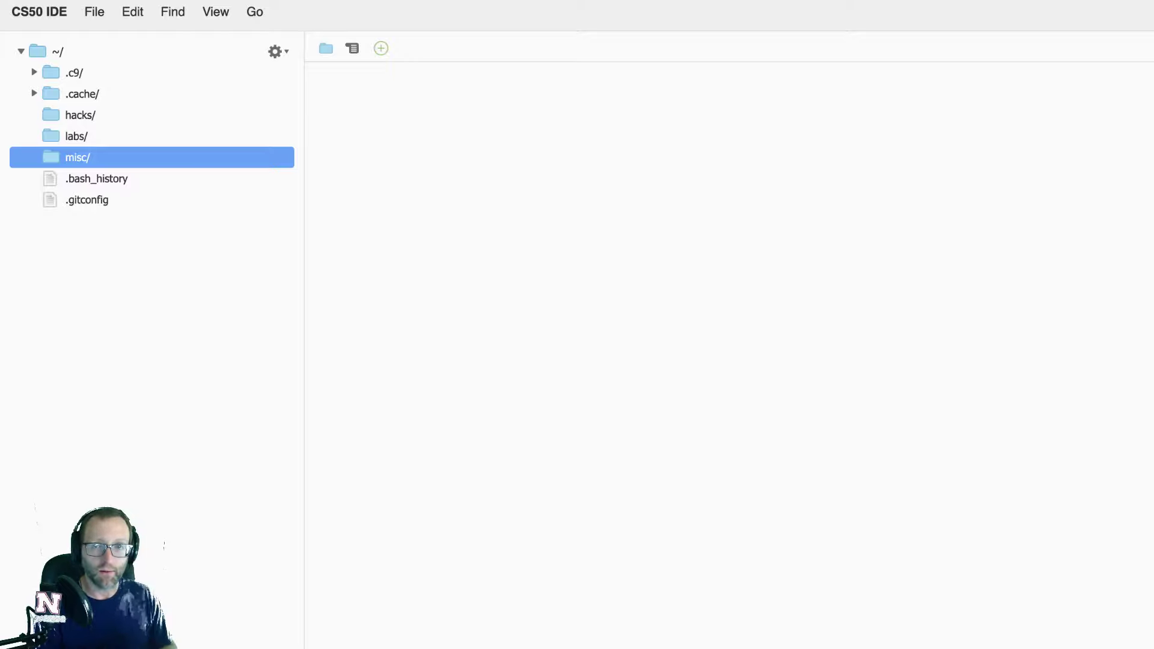
# Add an empty info.md file inside the misc folder.
pyautogui.rightClick(140, 165)
pyautogui.click(197, 552)
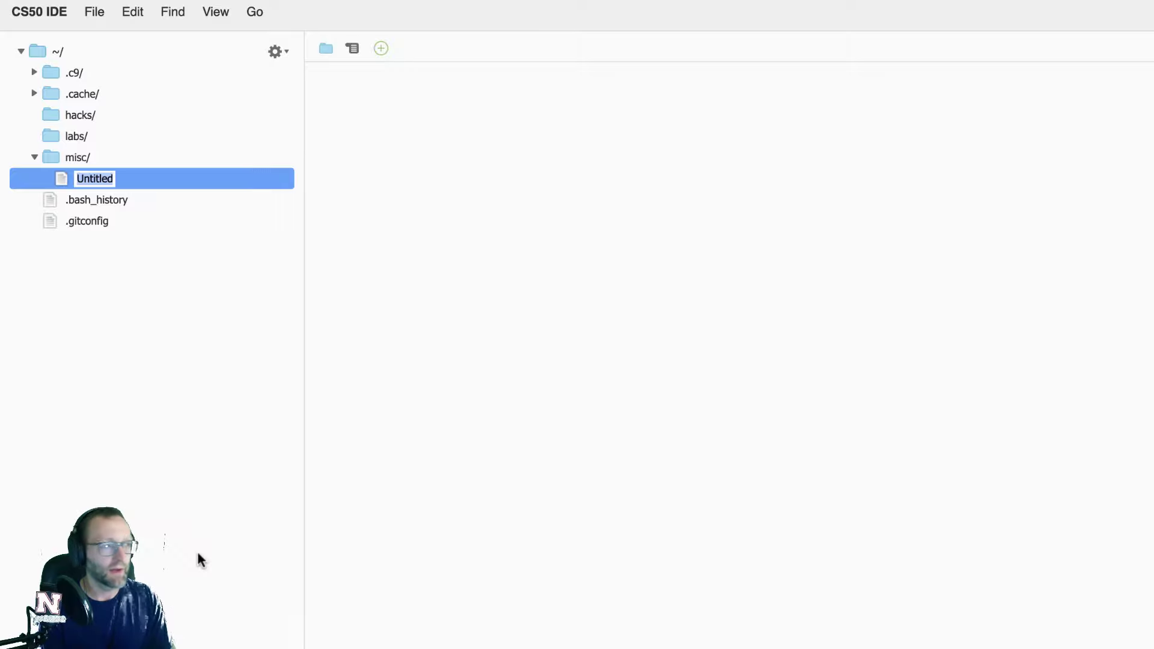
pyautogui.write('info.md')
pyautogui.press('Return')
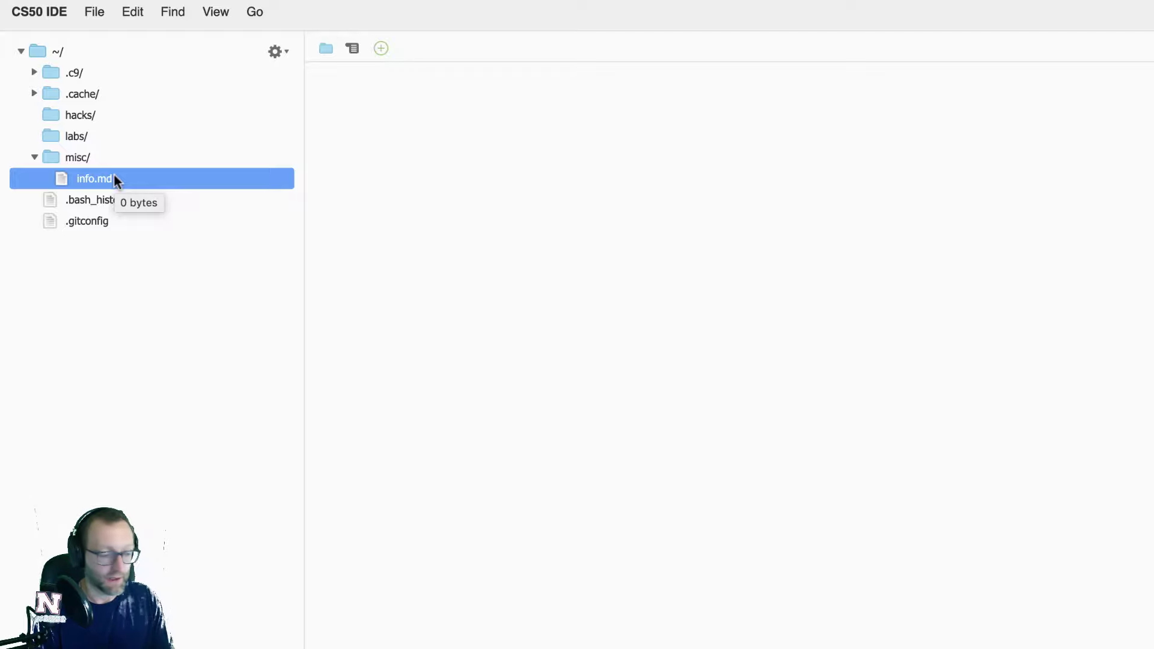
# Write 'Hello, this is a markdown file!' on line 2 of info.md and save it.
pyautogui.doubleClick(113, 178)
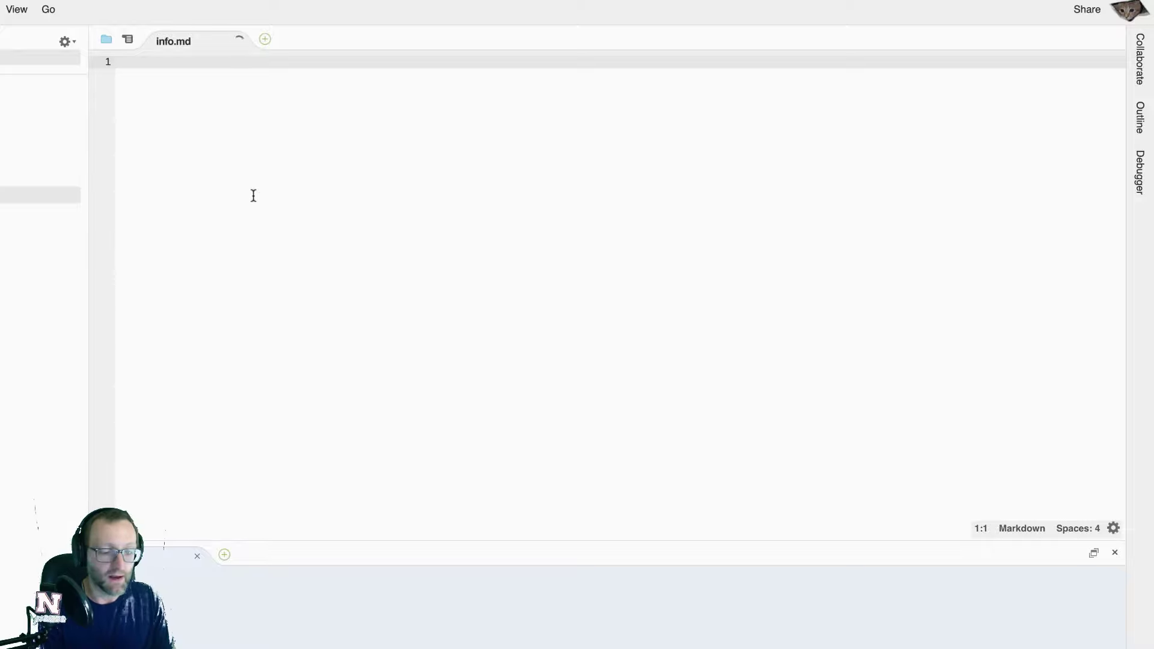
pyautogui.press('Return')
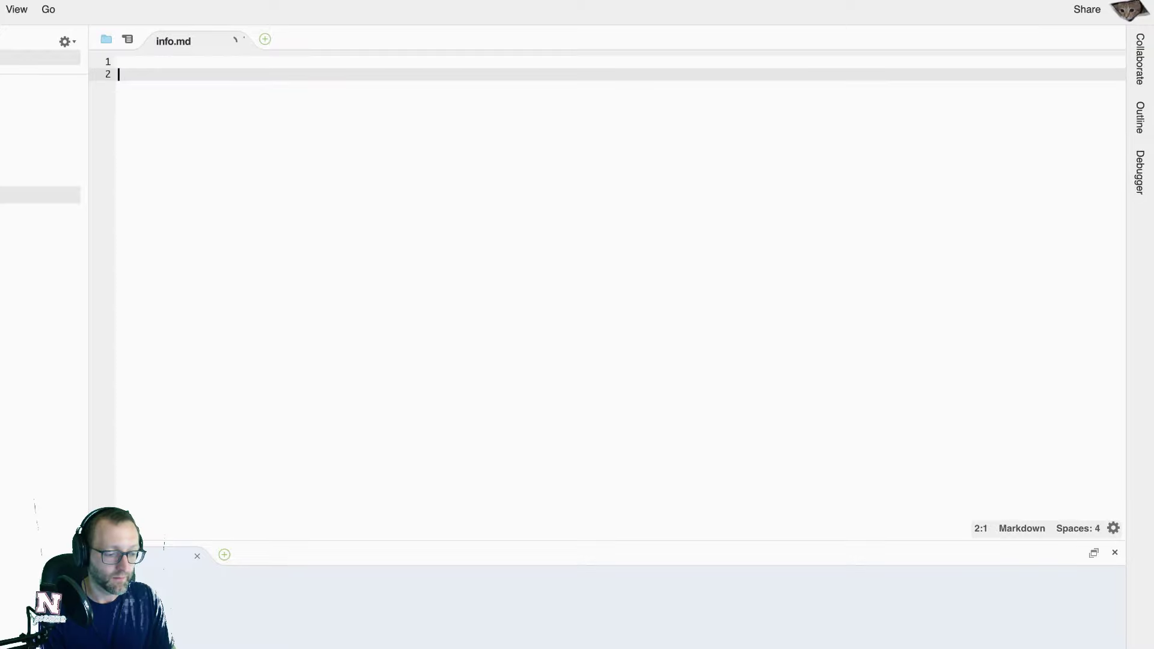
pyautogui.write('Hell')
pyautogui.write('thi s is')
pyautogui.press('BackSpace')
pyautogui.press('BackSpace')
pyautogui.press('BackSpace')
pyautogui.write('is a markdown file!')
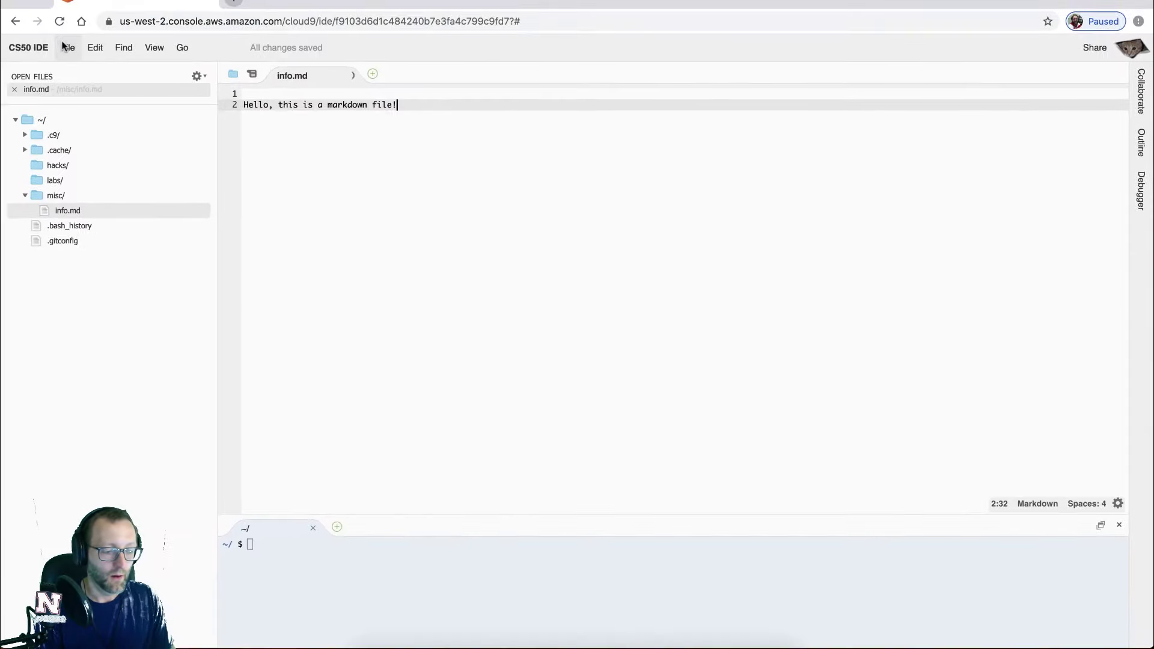
pyautogui.click(65, 47)
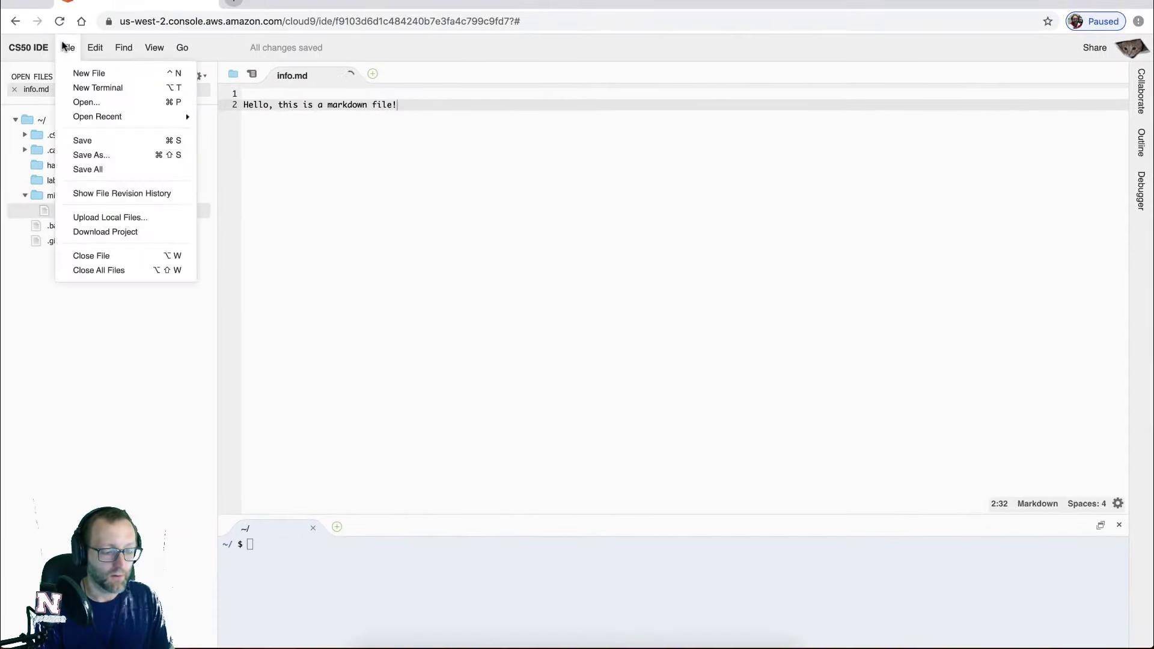
pyautogui.click(91, 140)
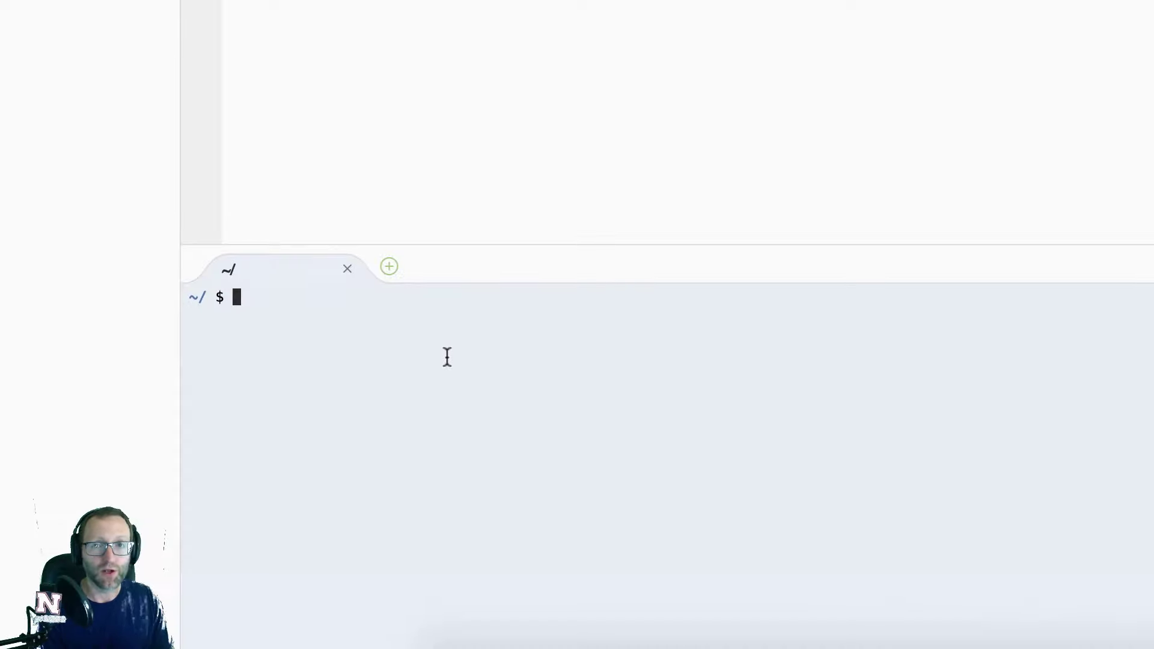
pyautogui.write('ls')
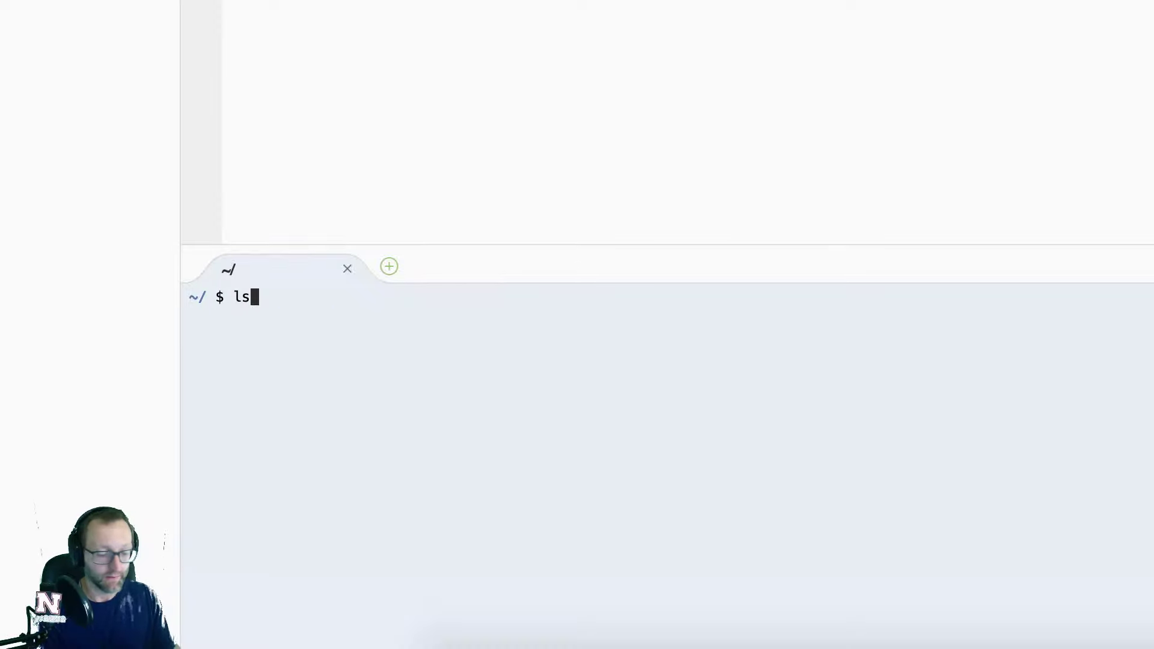
# Run ls, cd misc, ls, cd .. and ls to move between home and misc.
pyautogui.press('Return')
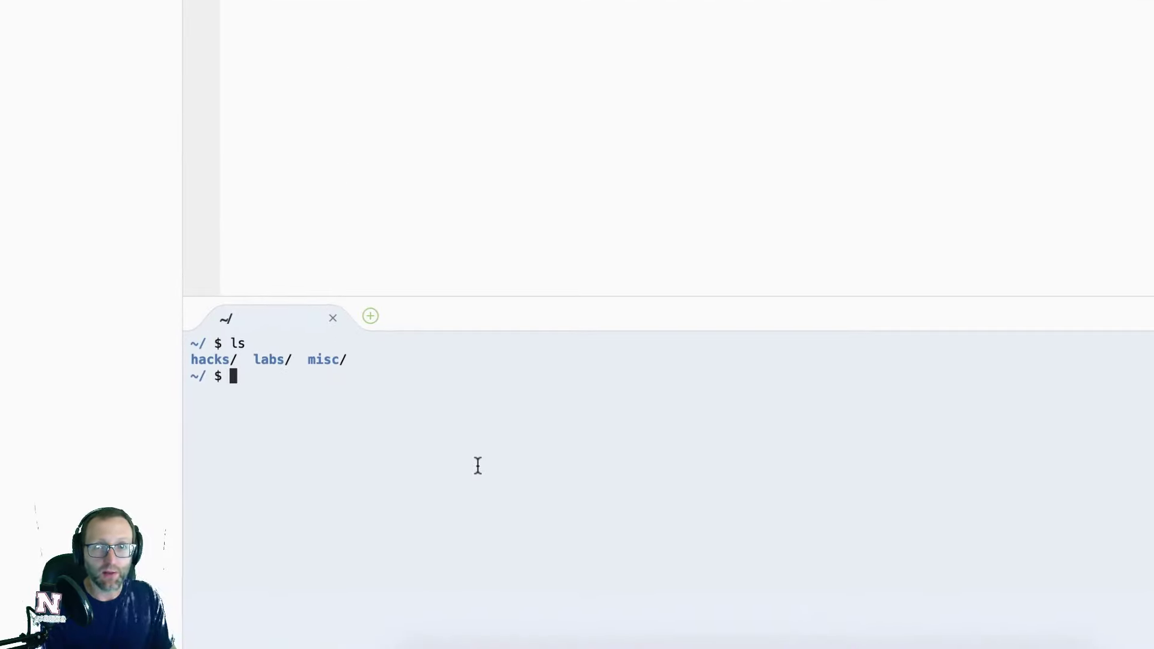
pyautogui.write('cd ')
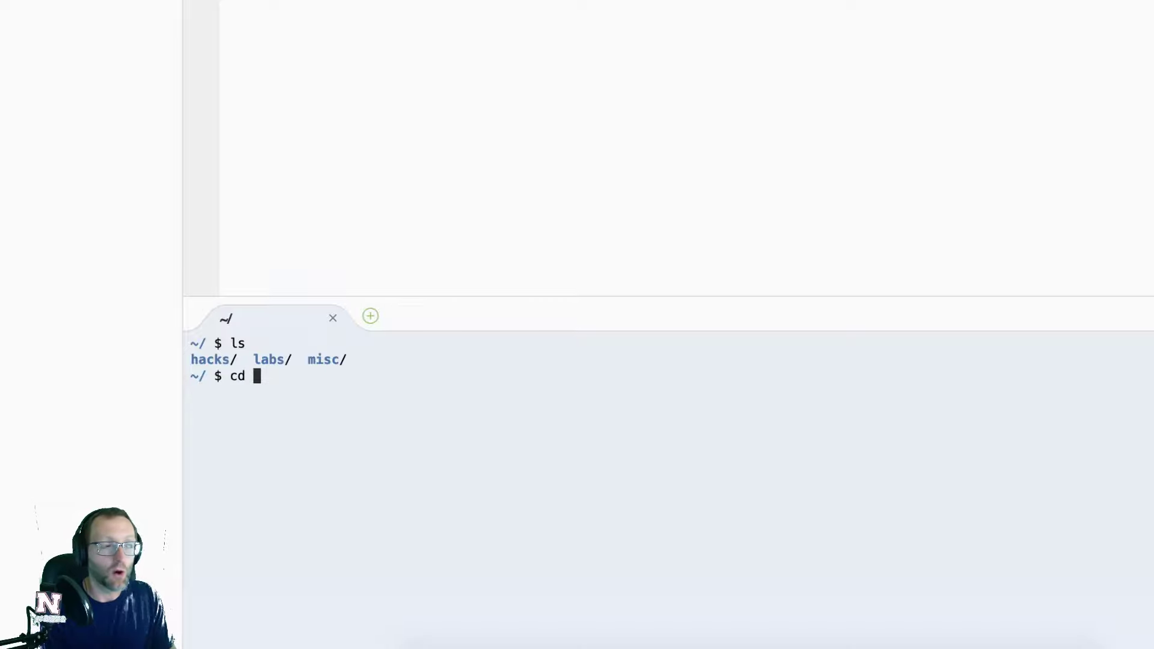
pyautogui.write('misc')
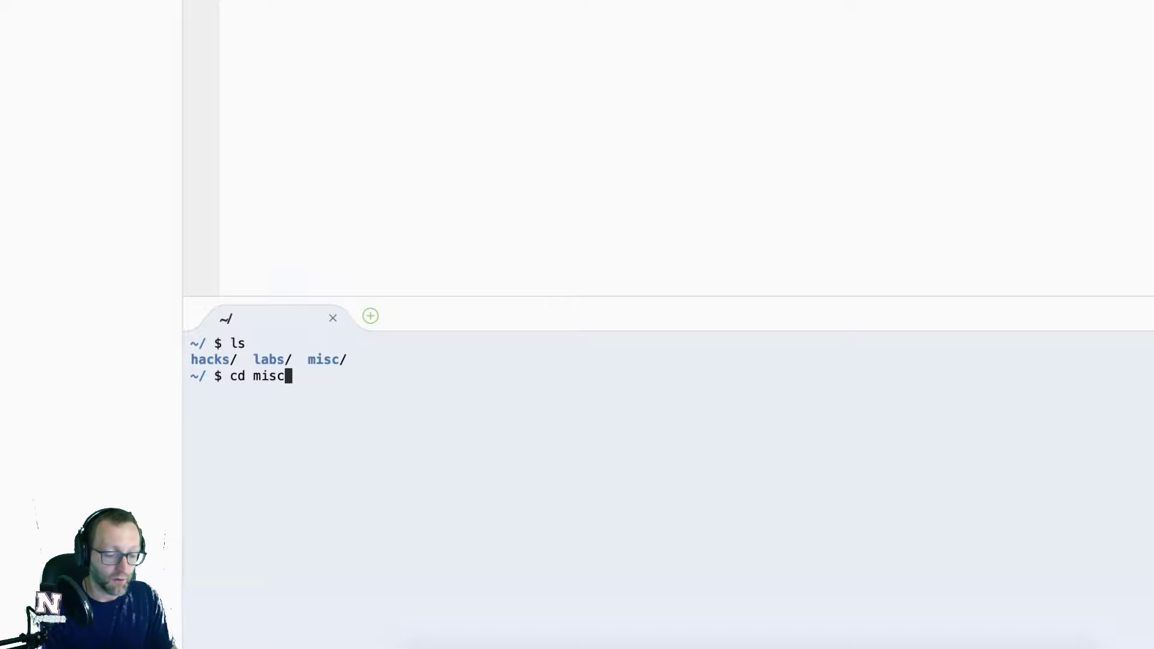
pyautogui.press('Return')
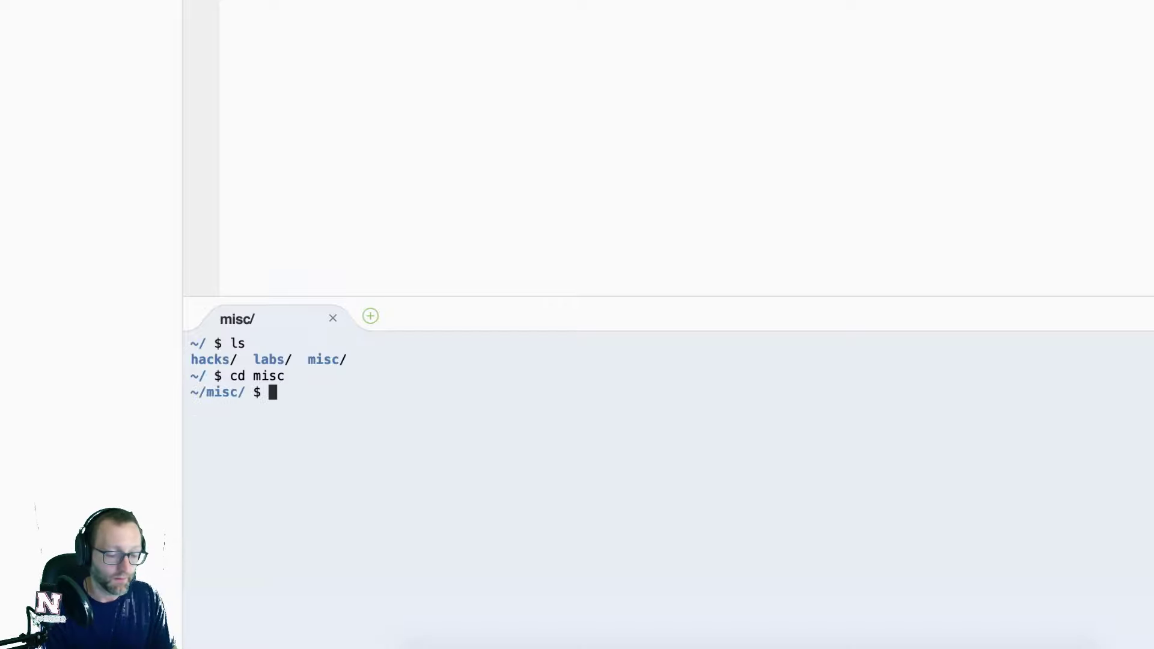
pyautogui.write('ls')
pyautogui.press('Return')
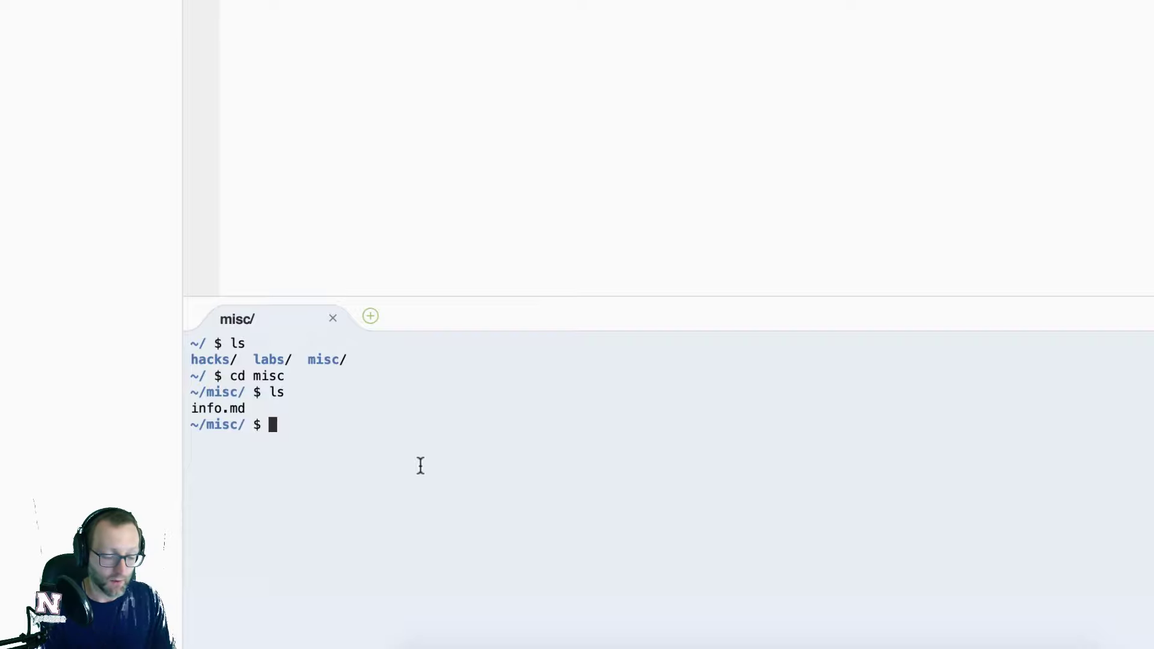
pyautogui.write('cd ..')
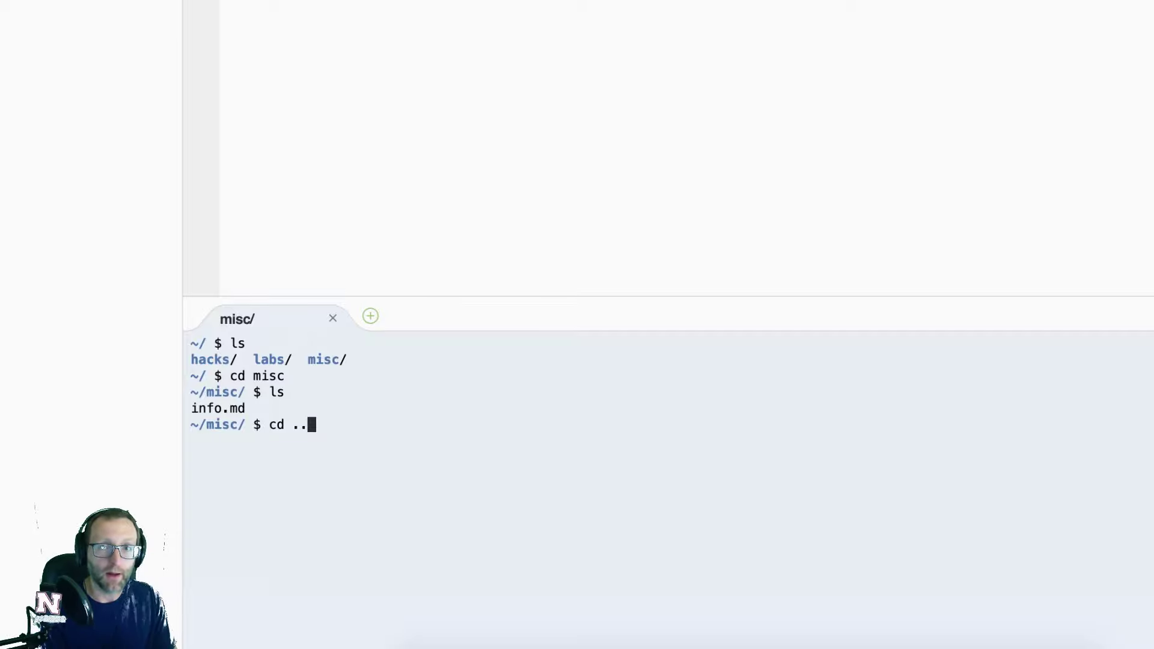
pyautogui.press('Return')
pyautogui.write('ls')
pyautogui.press('Return')
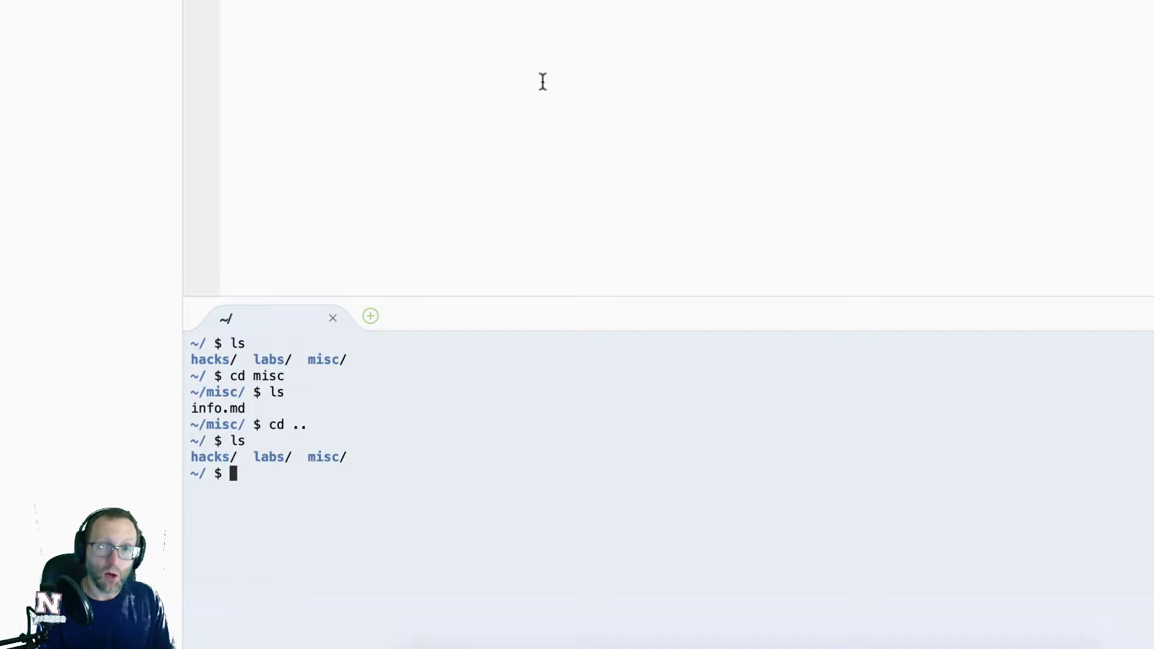
pyautogui.write('pwd')
# Run pwd at home, cd into misc, and run pwd again.
pyautogui.press('Return')
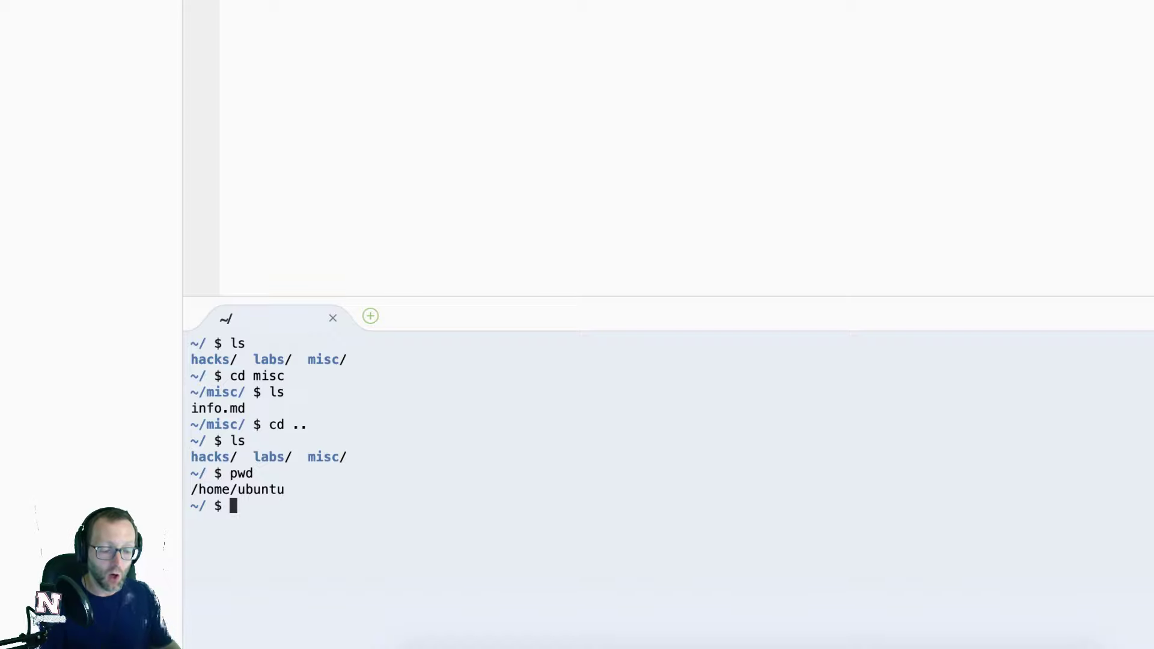
pyautogui.write('cd misc')
pyautogui.press('Return')
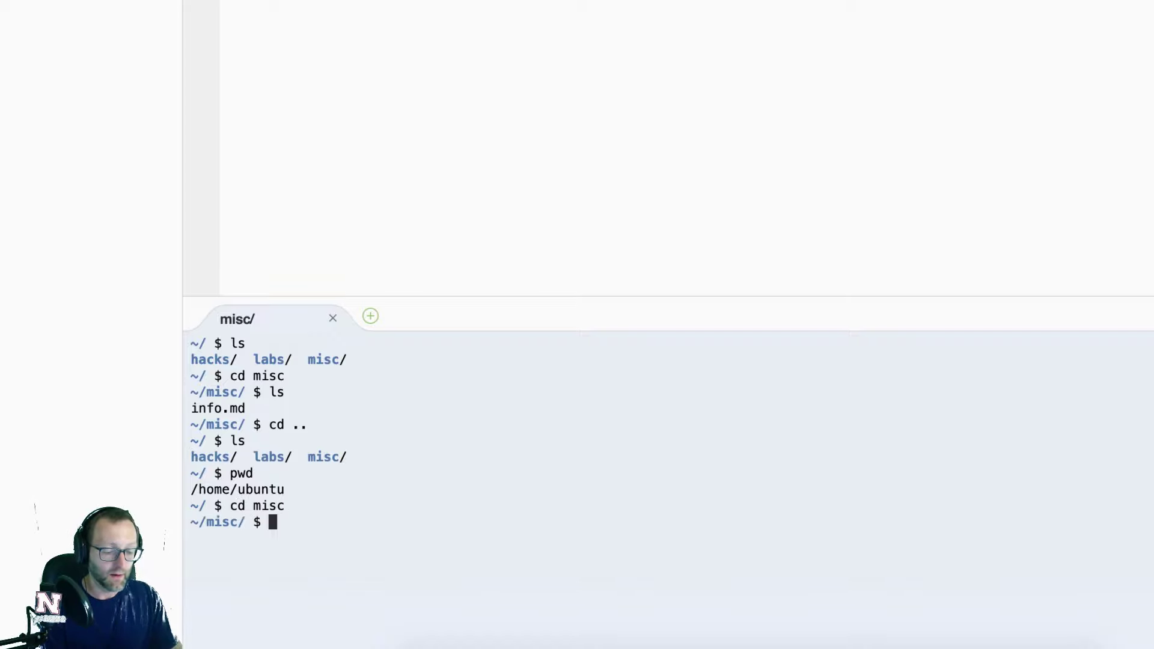
pyautogui.write('pwd')
pyautogui.press('Return')
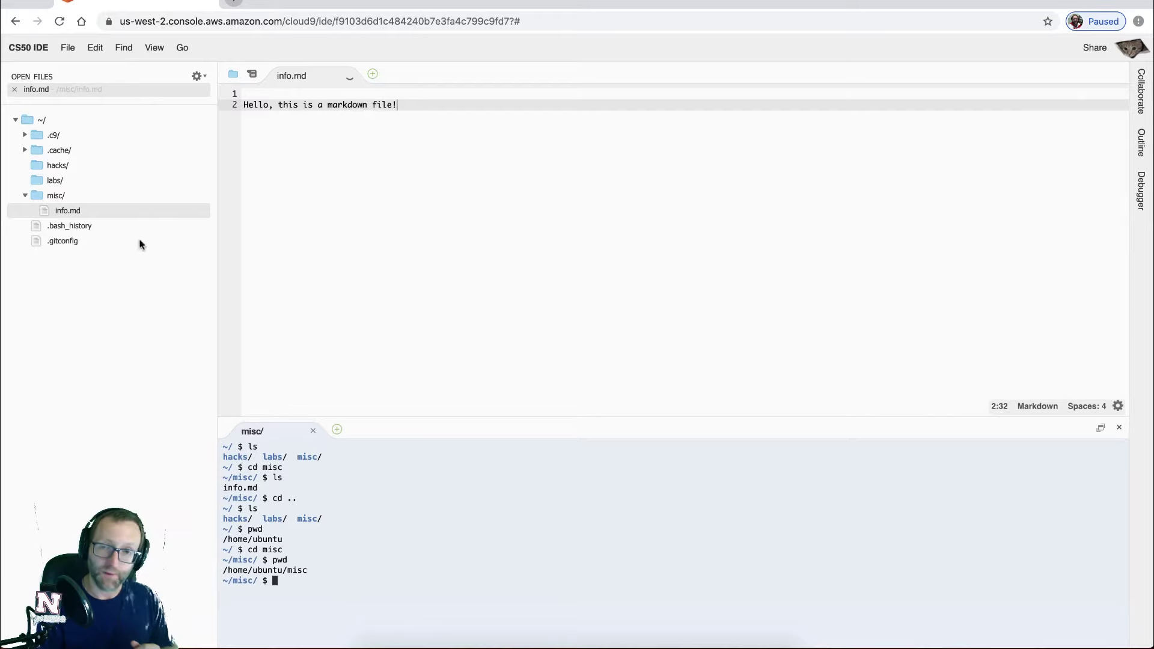
# Delete info.md with rm, close its editor tab, and clear the terminal.
pyautogui.rightClick(89, 211)
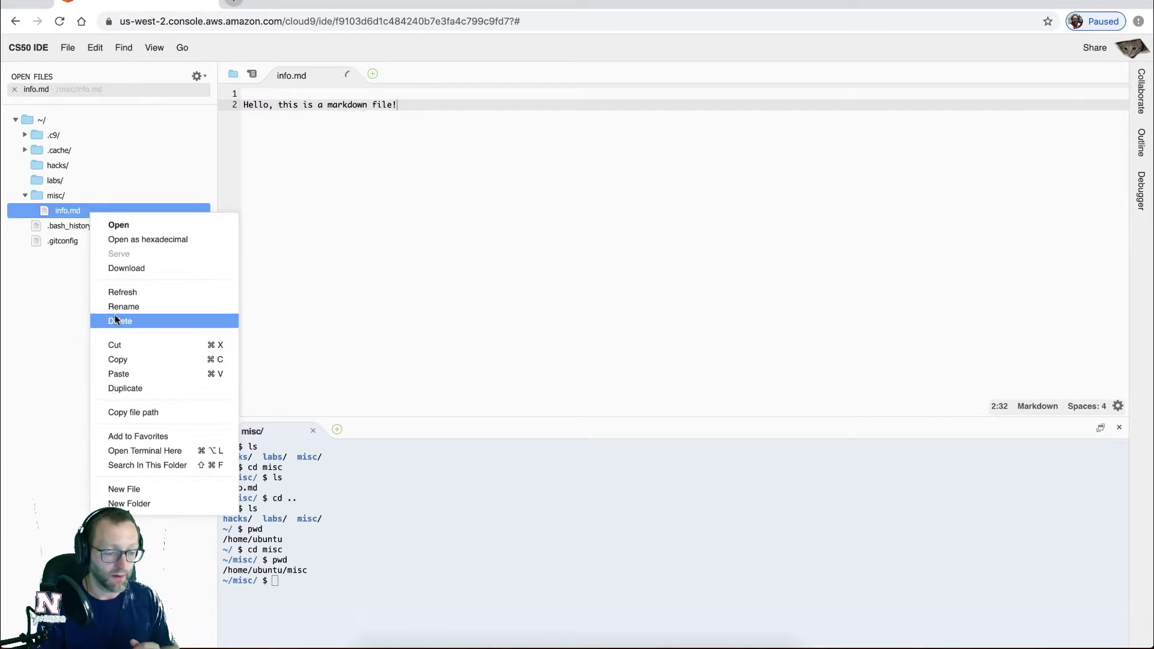
pyautogui.click(405, 590)
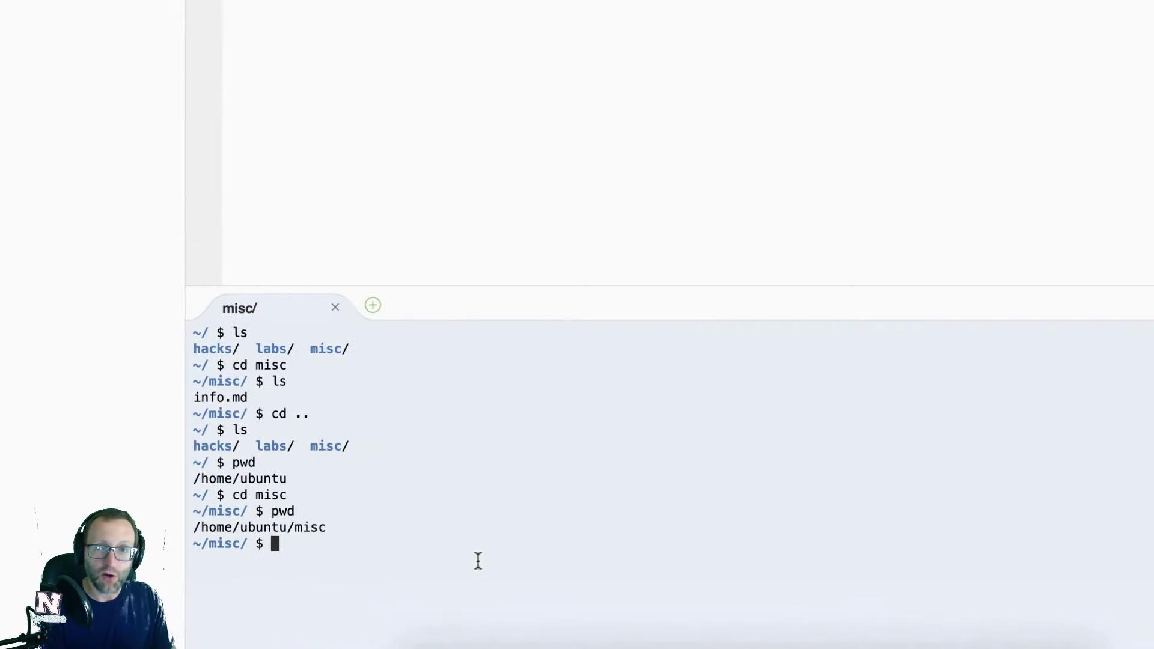
pyautogui.write('rm ')
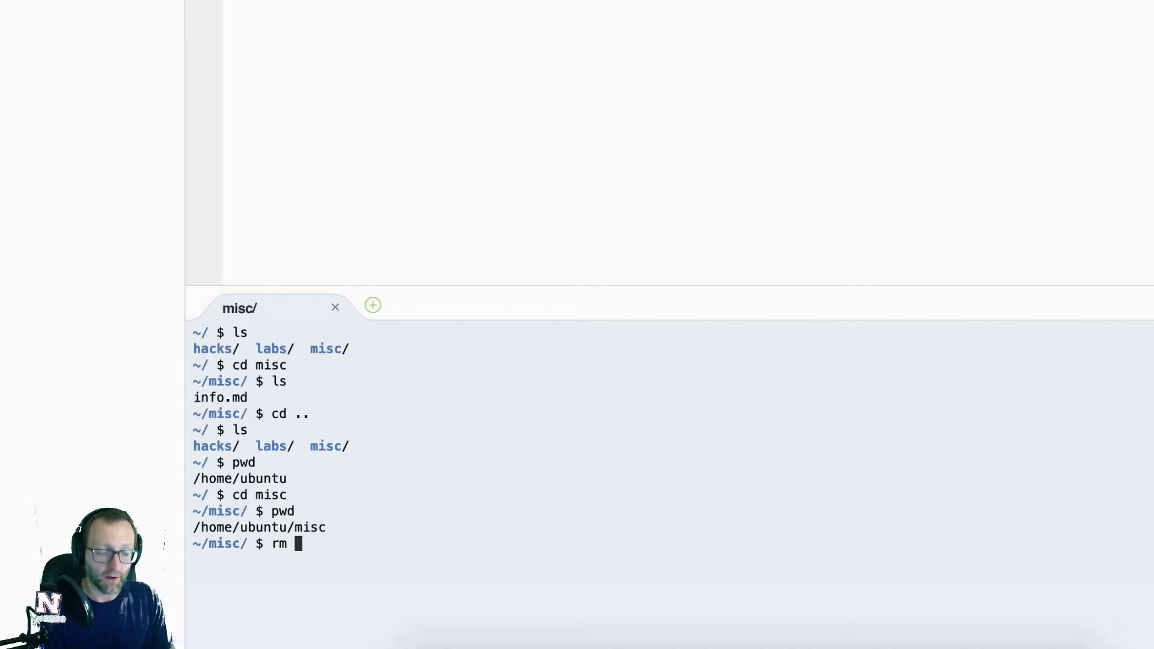
pyautogui.write('info.m')
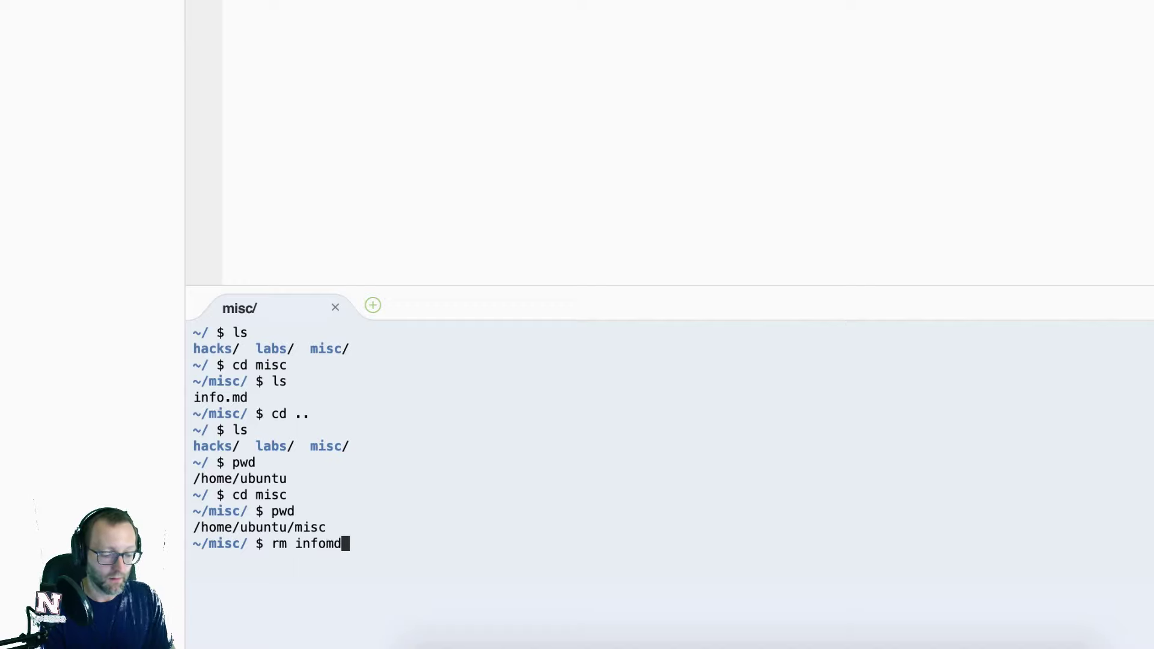
pyautogui.write('d')
pyautogui.press('Return')
pyautogui.write('y')
pyautogui.press('Return')
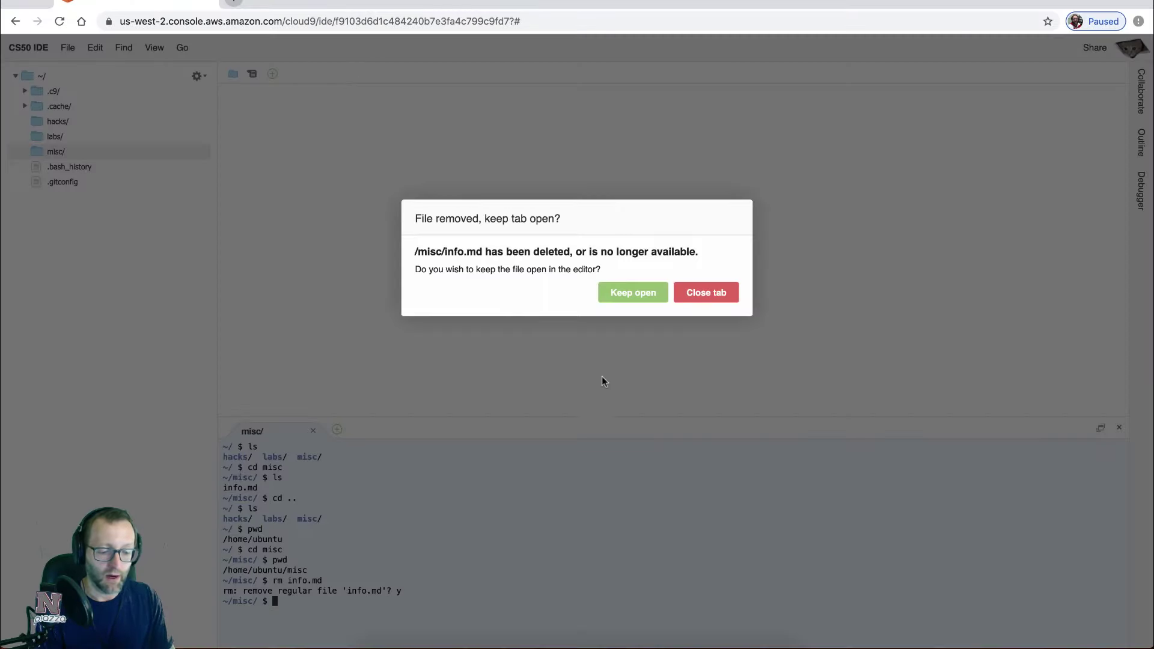
pyautogui.click(691, 297)
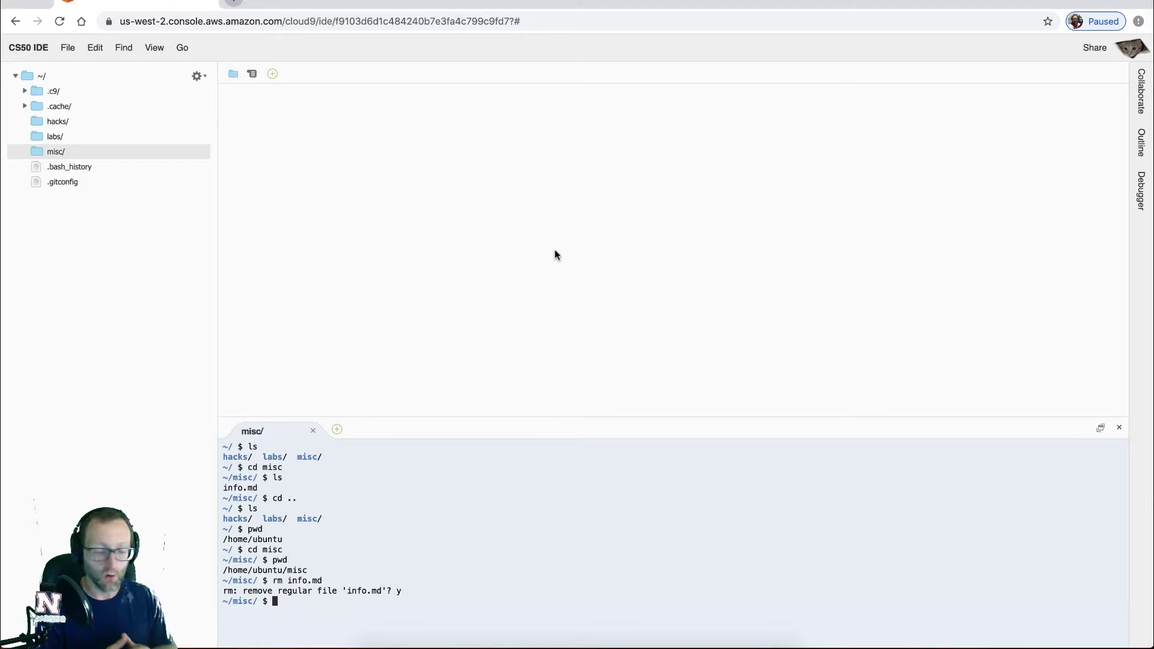
pyautogui.hotkey('ctrl', 'l')
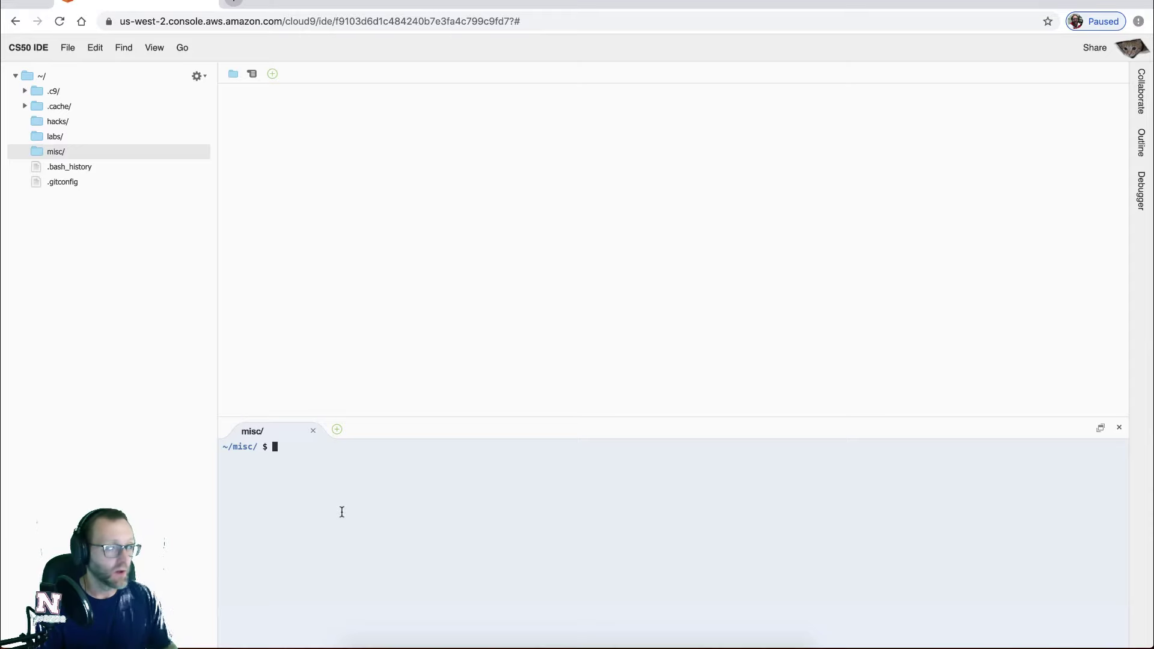
# Create a new file named hello.c in the misc folder.
pyautogui.rightClick(90, 152)
pyautogui.click(127, 426)
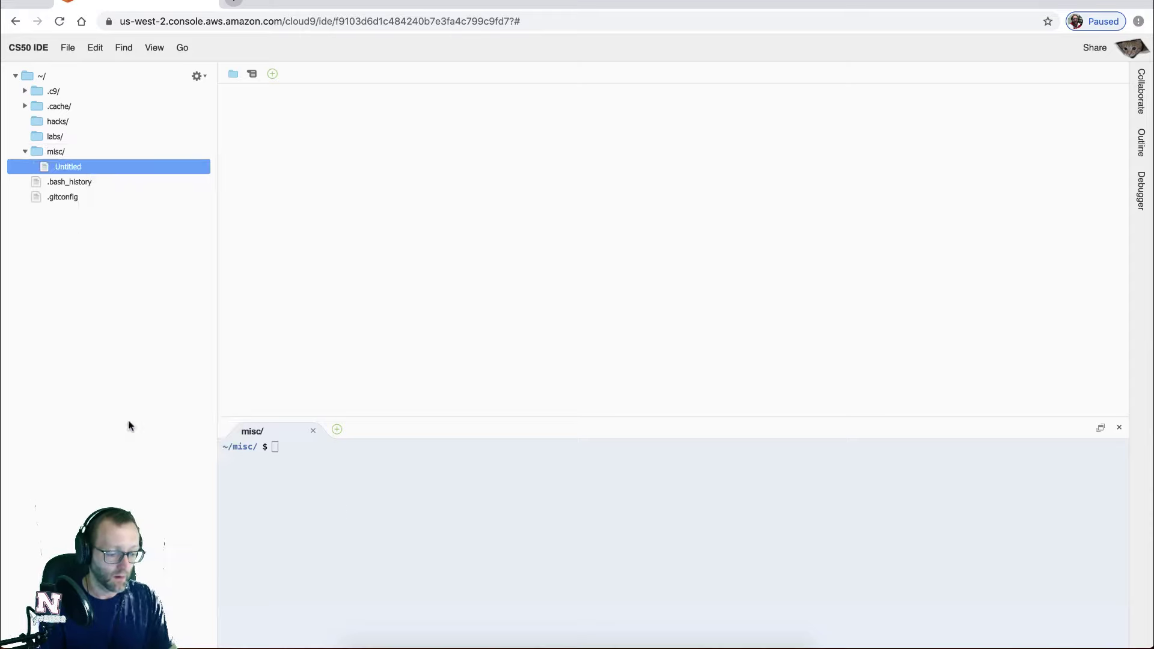
pyautogui.write('hello.c')
pyautogui.press('Return')
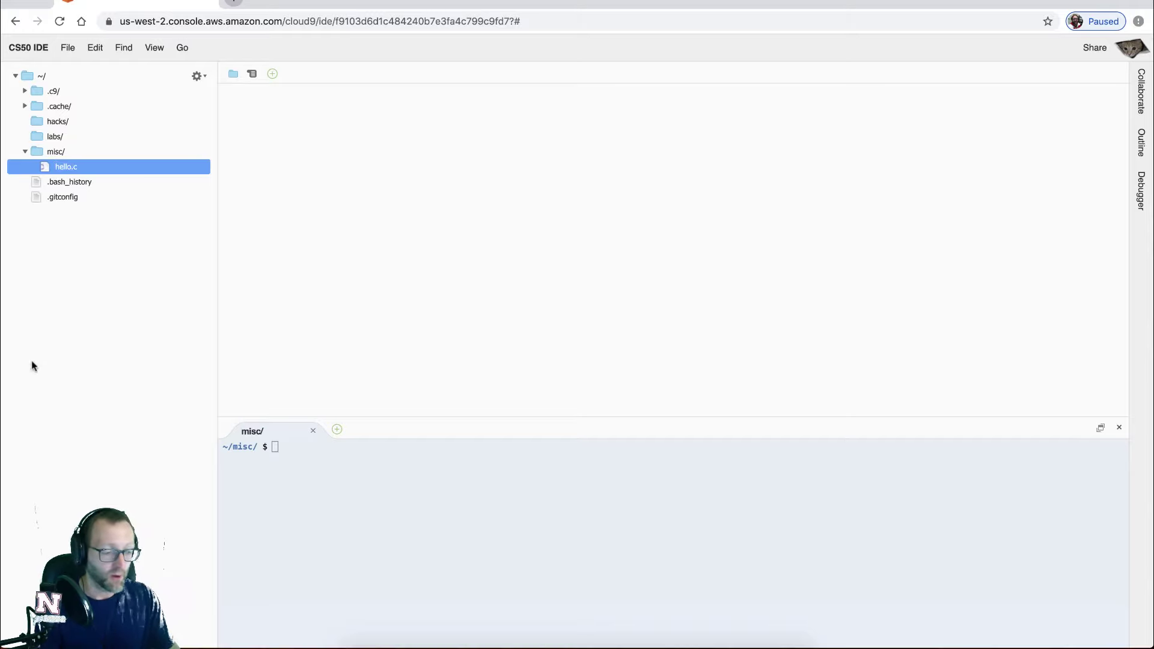
# Give hello.c a header comment with author, date 2020 and 'A simple hello world program'.
pyautogui.doubleClick(72, 166)
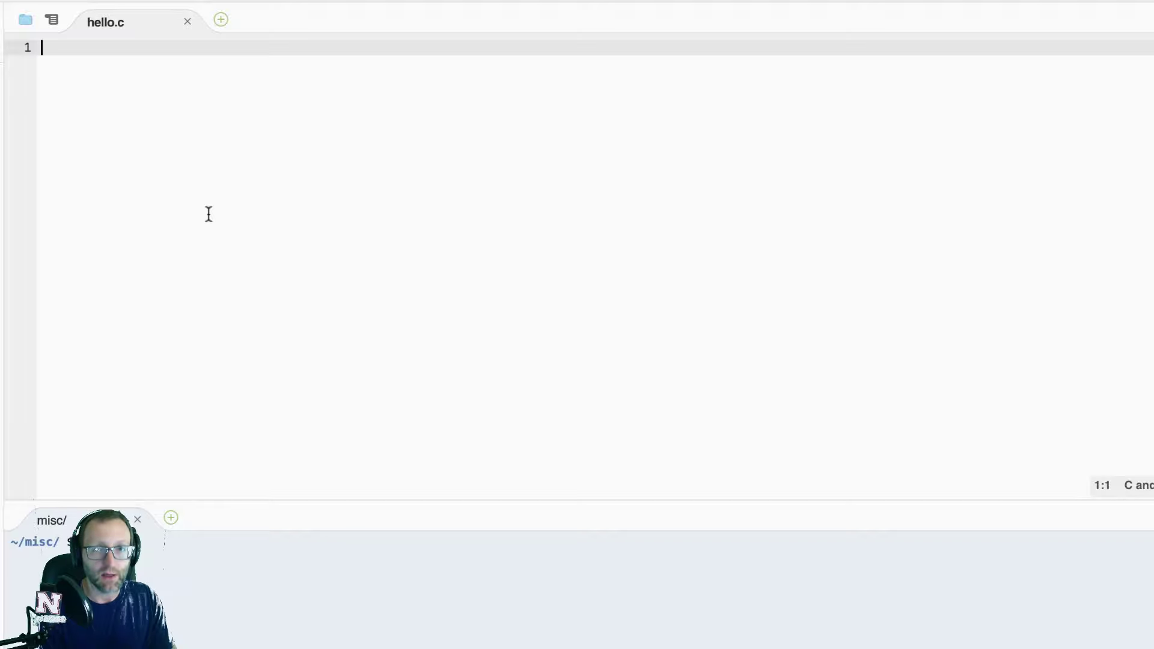
pyautogui.write('/**')
pyautogui.press('Return')
pyautogui.write('Author: Chris Bourke')
pyautogui.press('Return')
pyautogui.write('Date:  ')
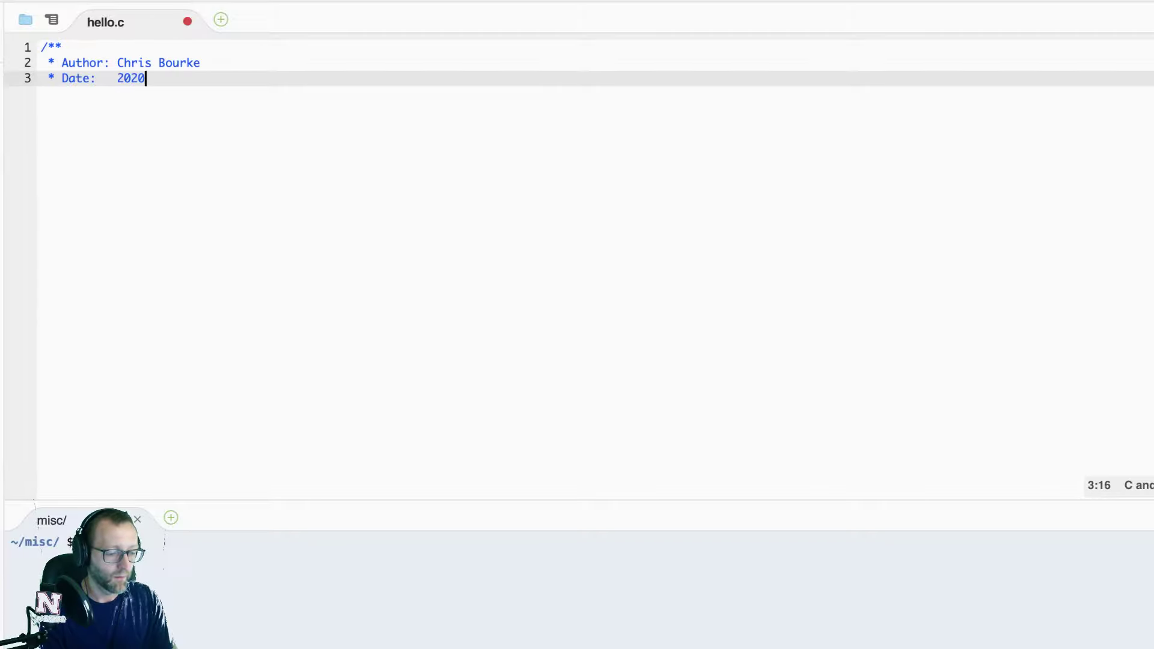
pyautogui.write(' 2020')
pyautogui.press('Return')
pyautogui.press('Return')
pyautogui.write('A simple hello world program')
pyautogui.press('Return')
pyautogui.write('/')
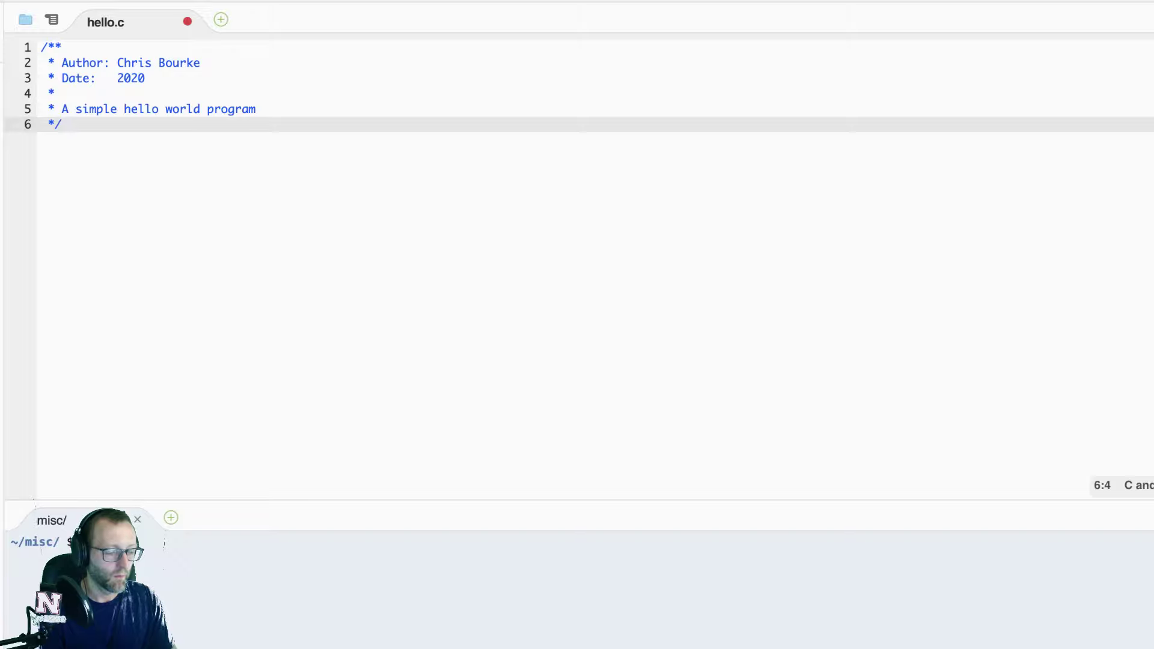
pyautogui.press('Return')
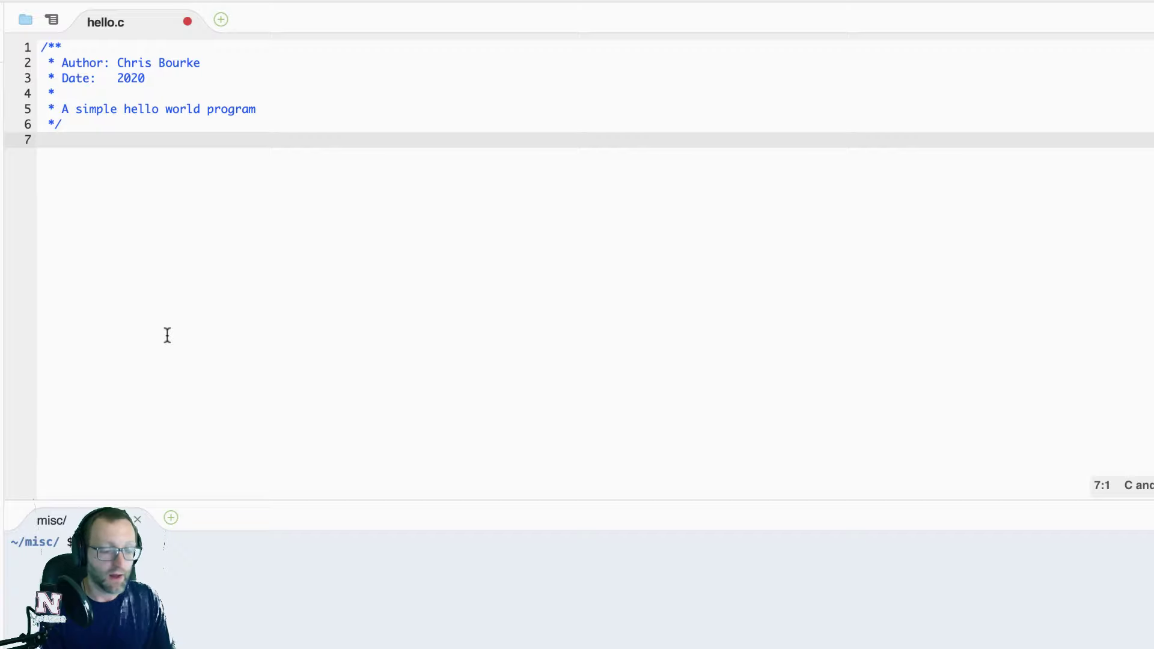
pyautogui.write('#include <stdlib.h>')
# Add the #include <stdio.h> lines and blank lines to hello.c, then save.
pyautogui.press('Return')
pyautogui.write('#include <stdio.h>')
pyautogui.press('Return')
pyautogui.press('Return')
pyautogui.hotkey('ctrl', 's')
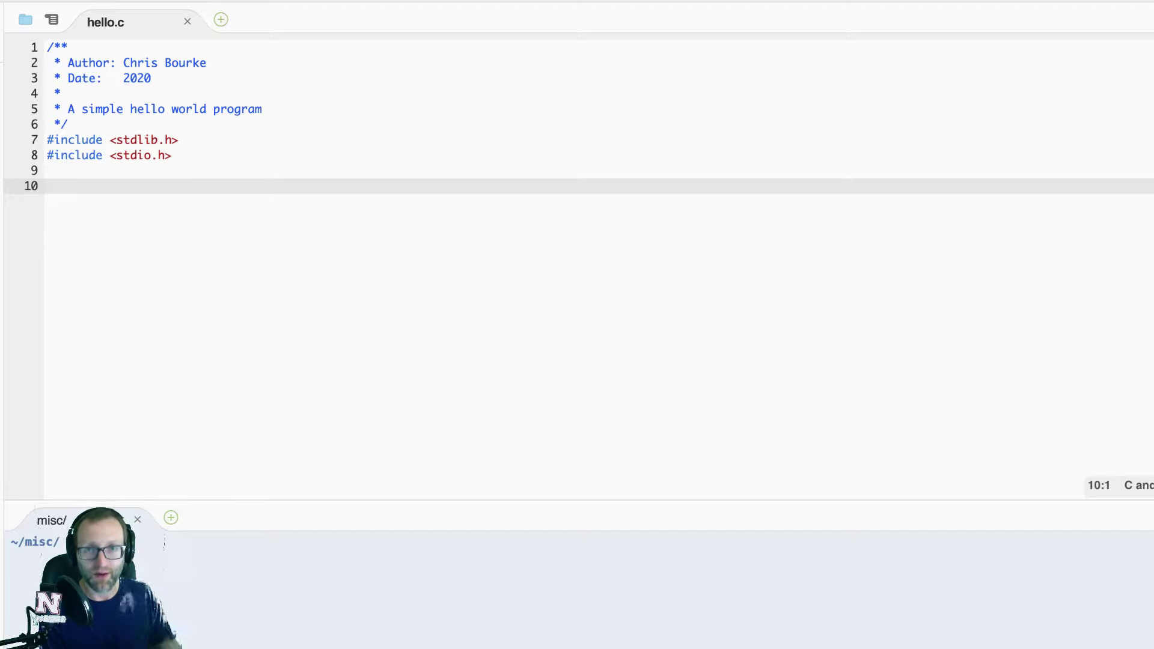
pyautogui.write('int main(int argc, char **argv) {')
# Write main(int argc, char **argv) printing "Hello world!\n" and returning 0.
pyautogui.press('Return')
pyautogui.press('Return')
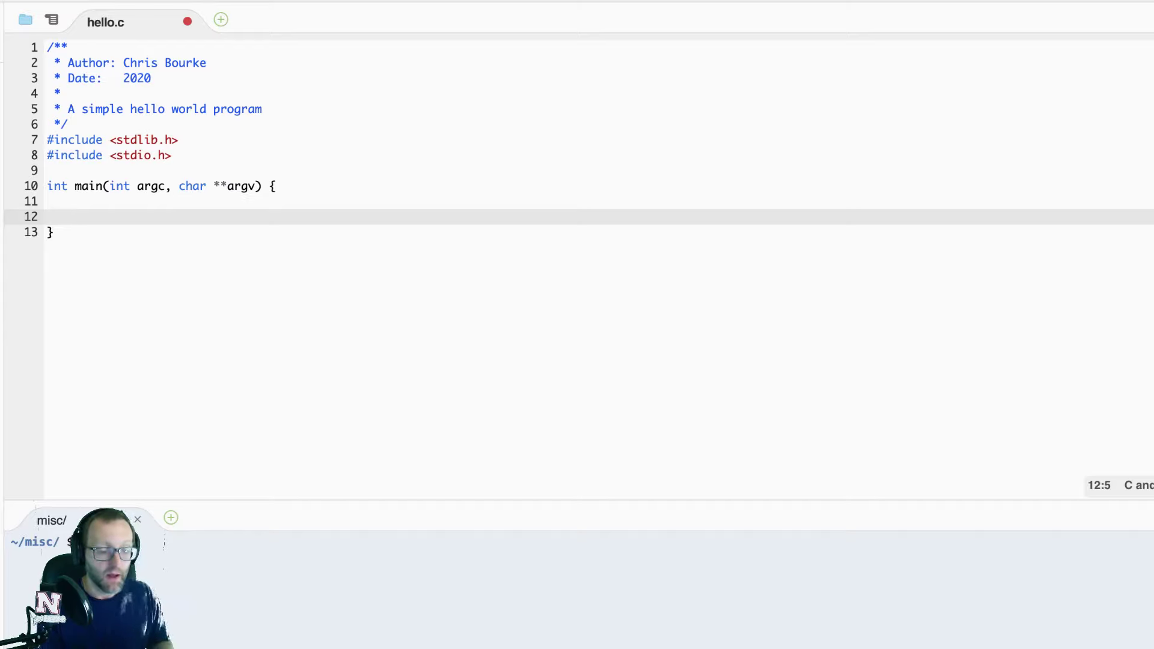
pyautogui.press('Up')
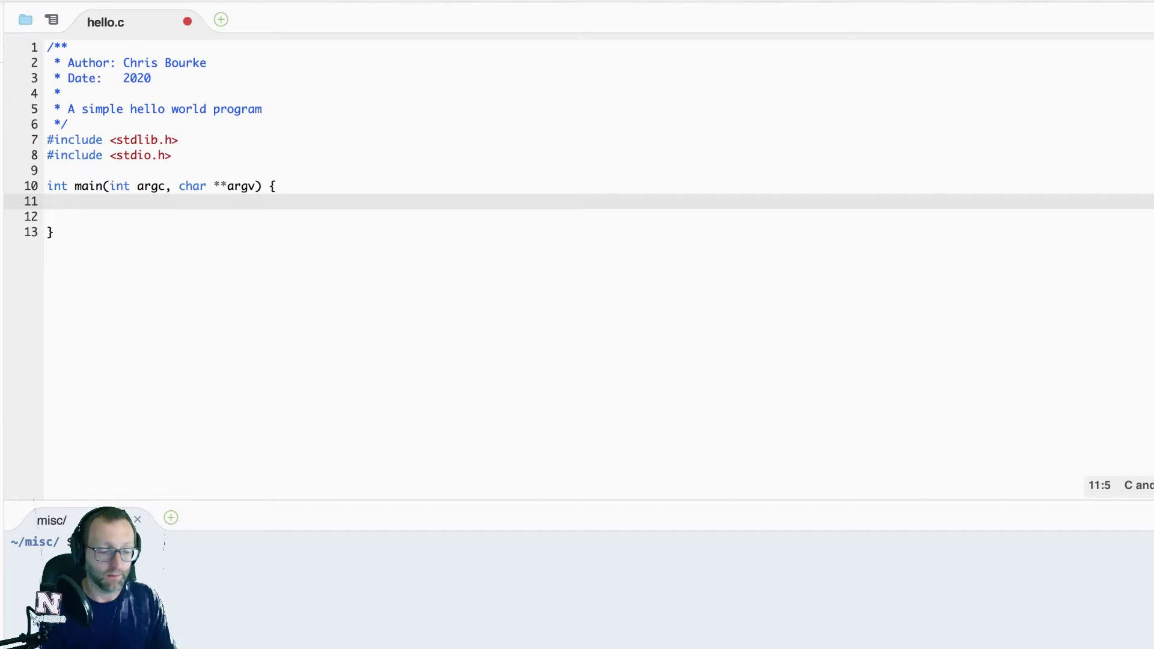
pyautogui.press('Return')
pyautogui.write('printf("Hello world!\\n");')
pyautogui.hotkey('ctrl', 's')
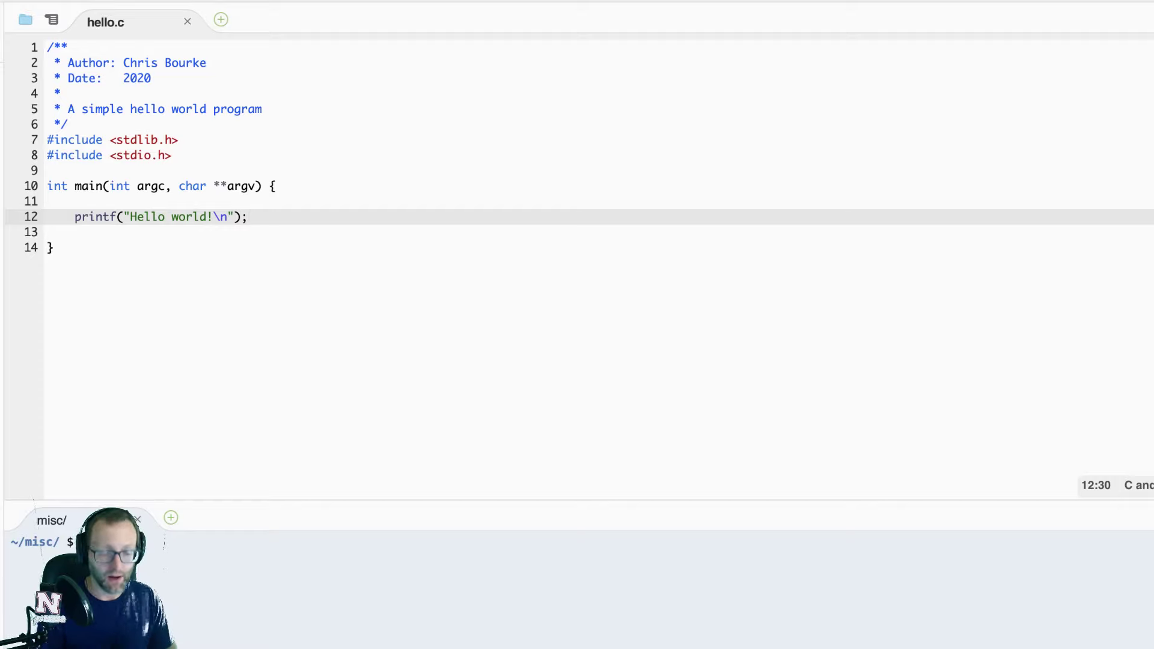
pyautogui.press('Return')
pyautogui.press('Return')
pyautogui.write('return 0;')
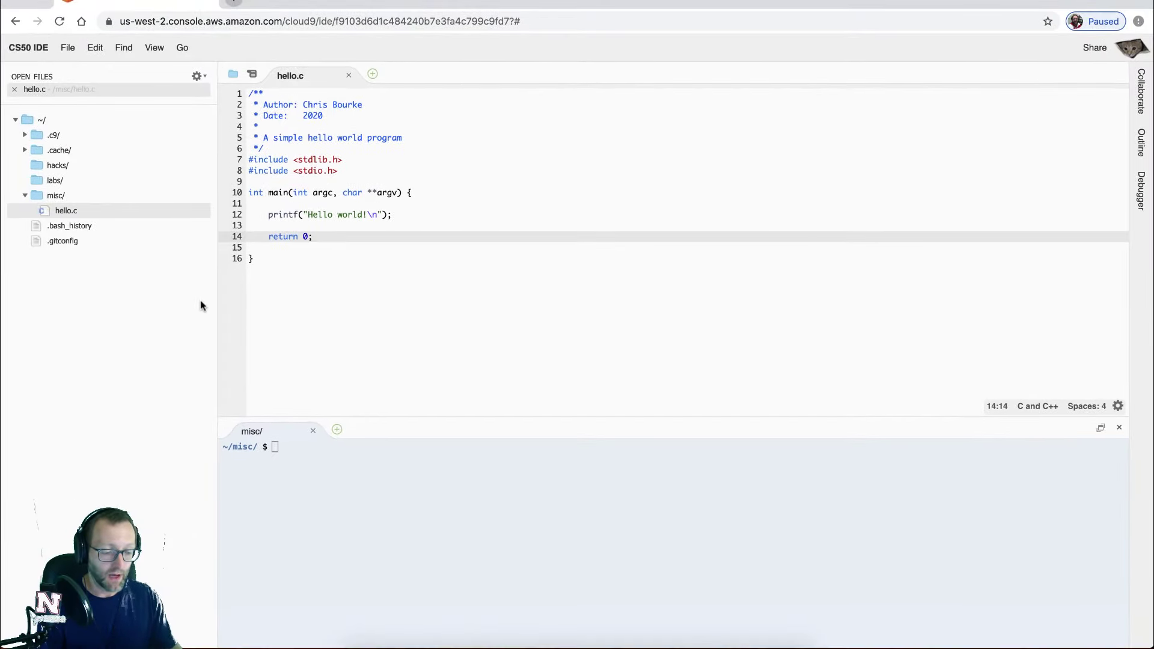
# Run ls, file hello.c and gcc hello.c in the terminal, producing a.out.
pyautogui.click(242, 476)
pyautogui.write('ls')
pyautogui.press('Return')
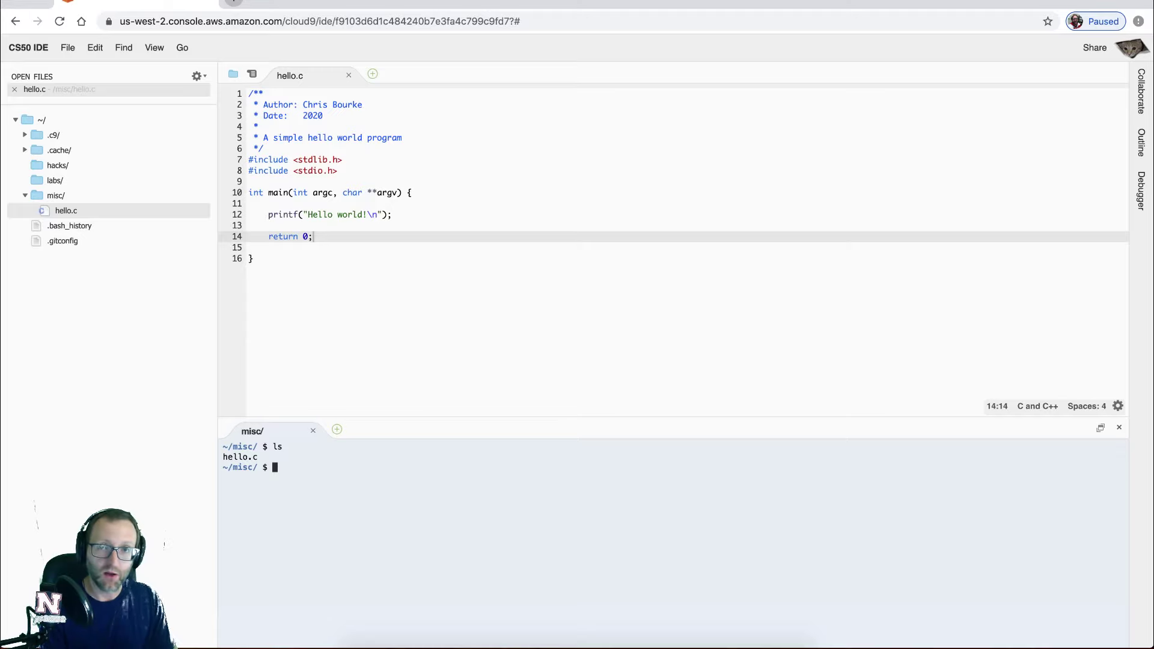
pyautogui.write('file hello.c')
pyautogui.press('Return')
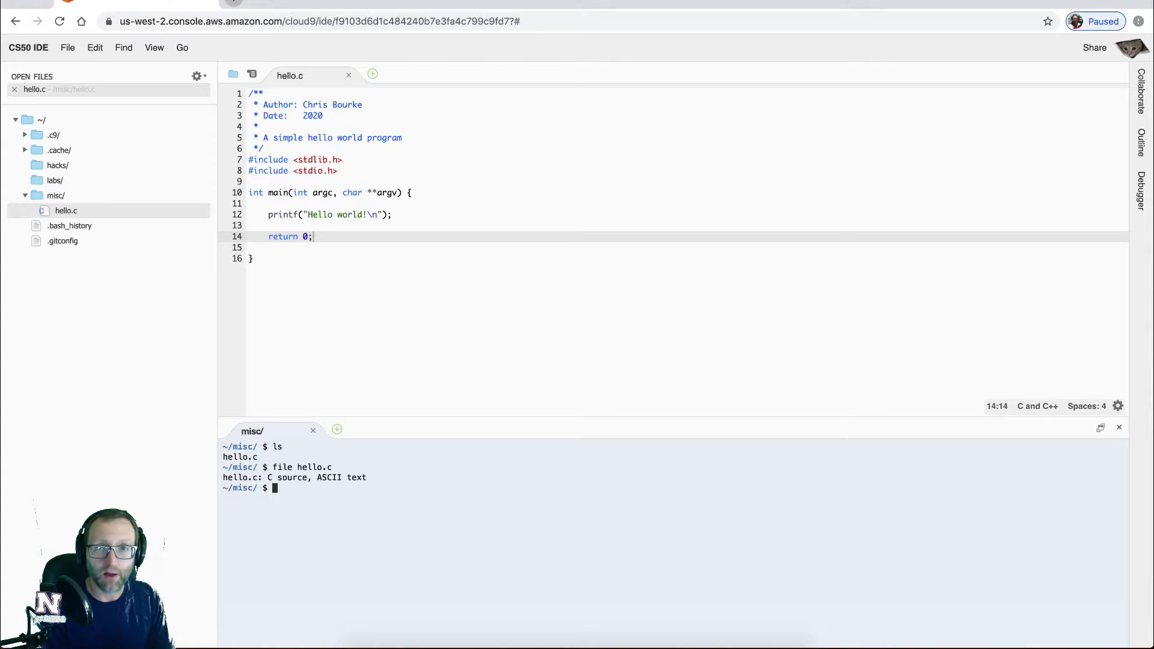
pyautogui.write('gcc')
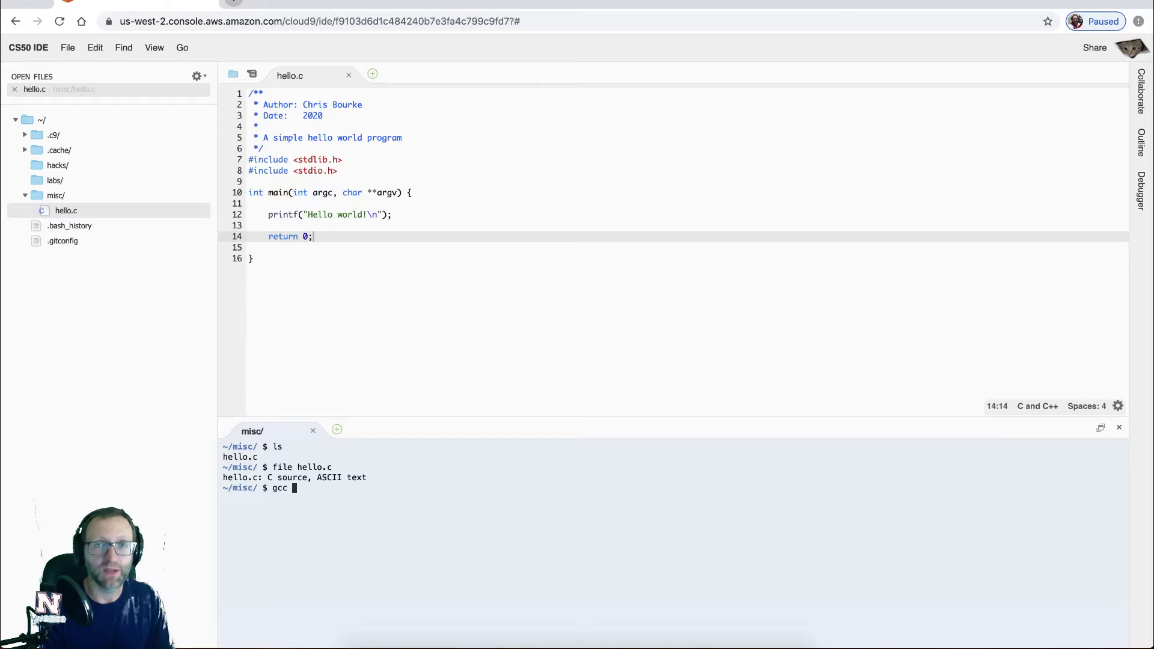
pyautogui.write('hello.c')
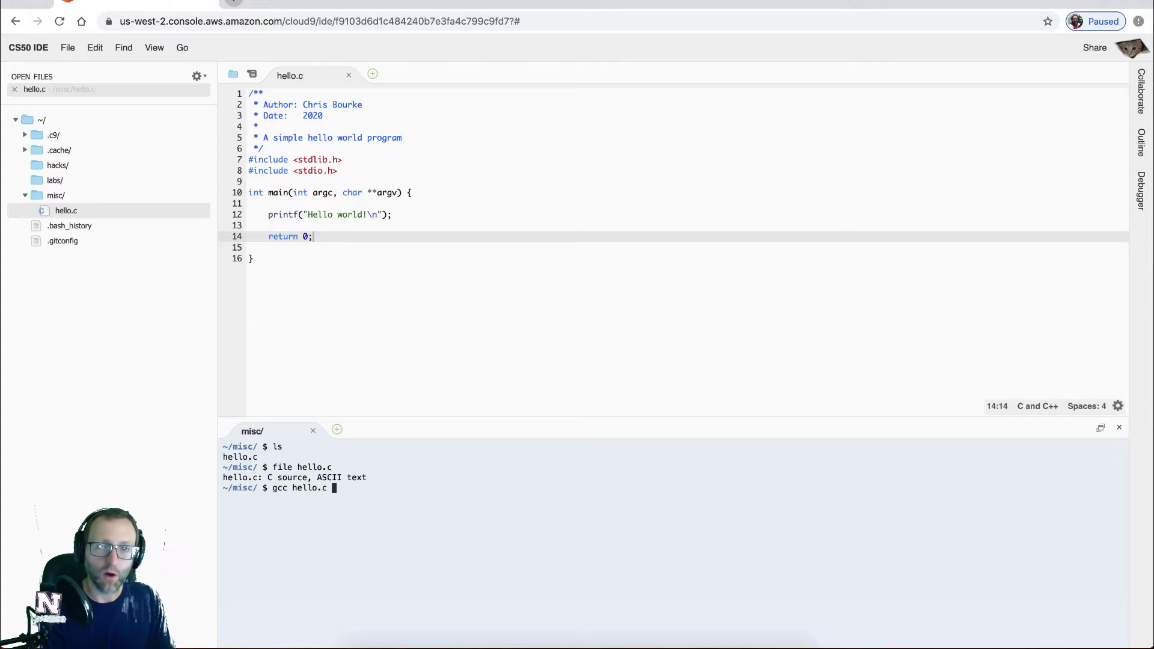
pyautogui.press('Return')
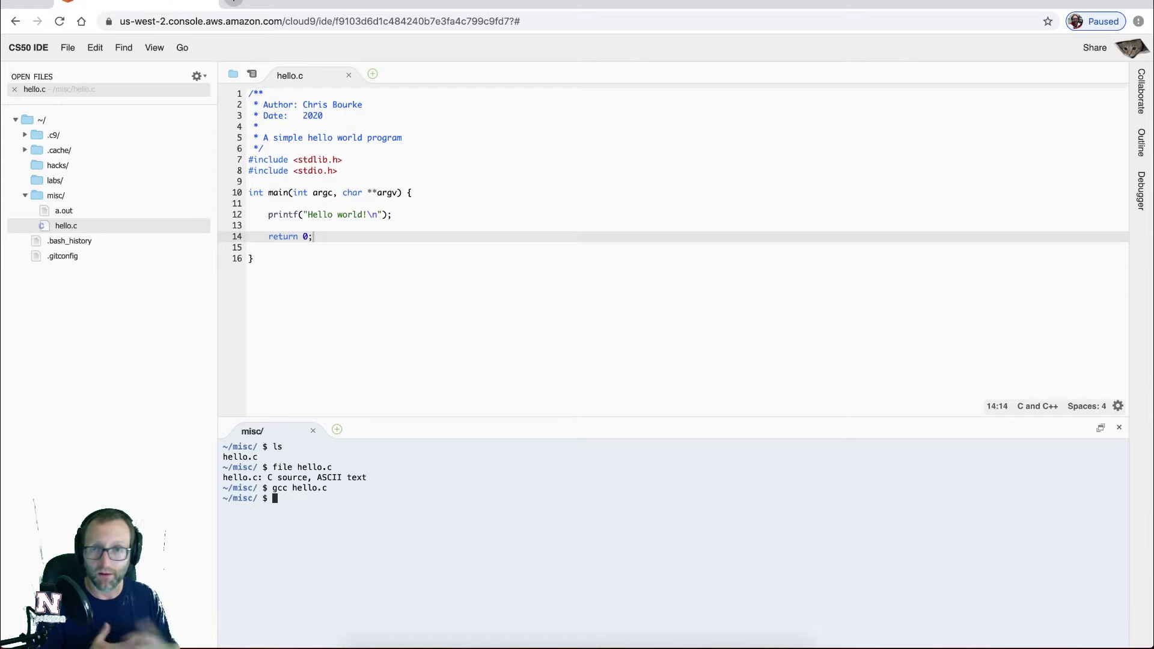
# Misspell printf as print on line 12, save, and rerun gcc hello.c to see the failed build.
pyautogui.click(296, 214)
pyautogui.press('BackSpace')
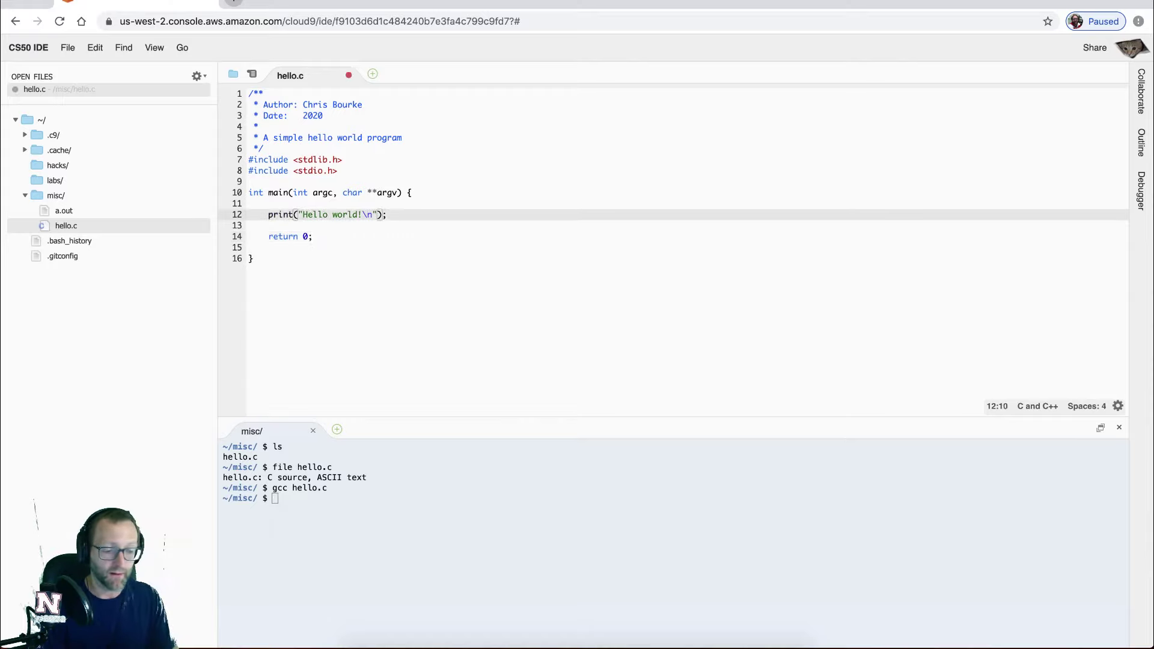
pyautogui.hotkey('ctrl', 's')
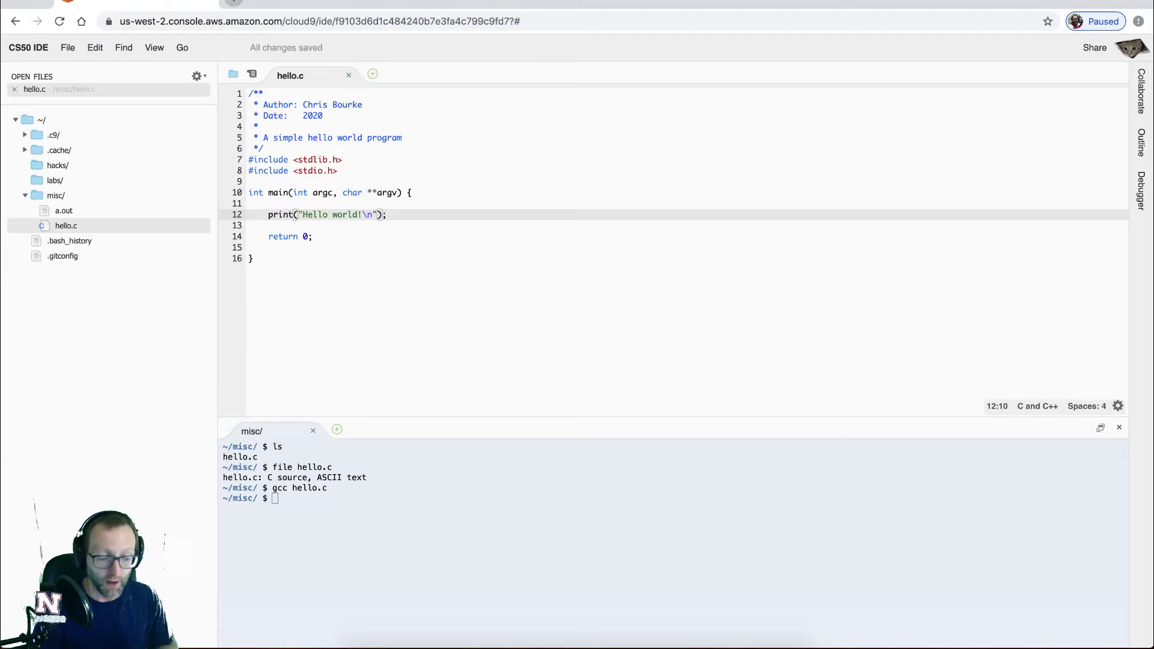
pyautogui.click(345, 499)
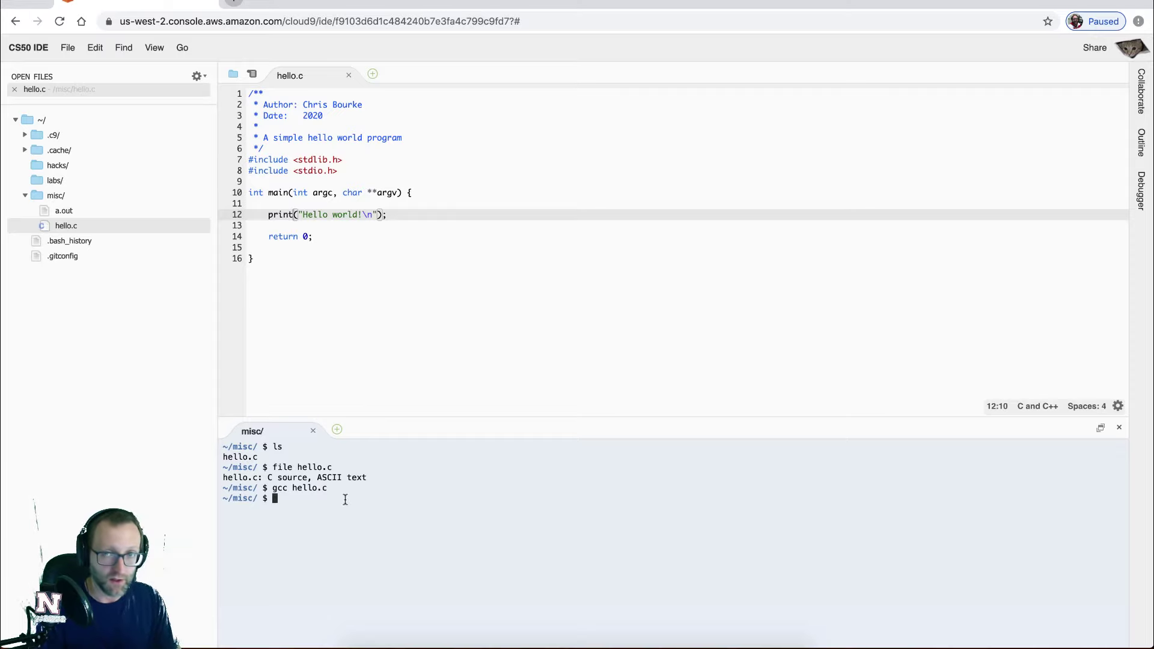
pyautogui.press('Up')
pyautogui.press('Return')
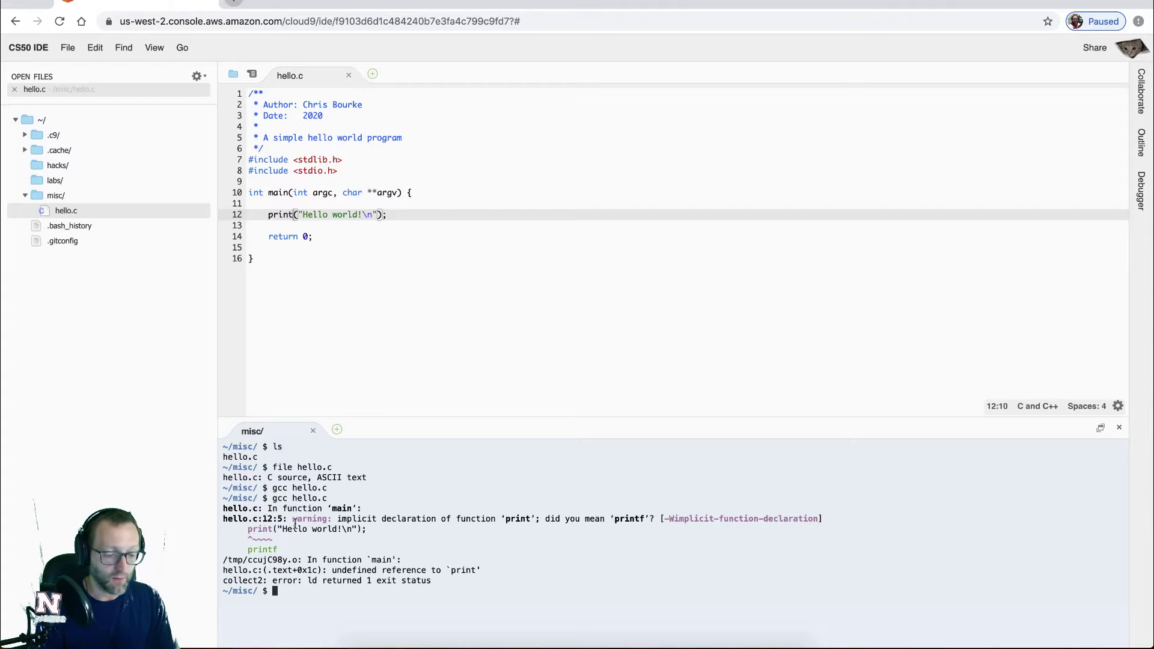
# Restore printf on line 12 and save the corrected hello.c.
pyautogui.click(295, 213)
pyautogui.write('f')
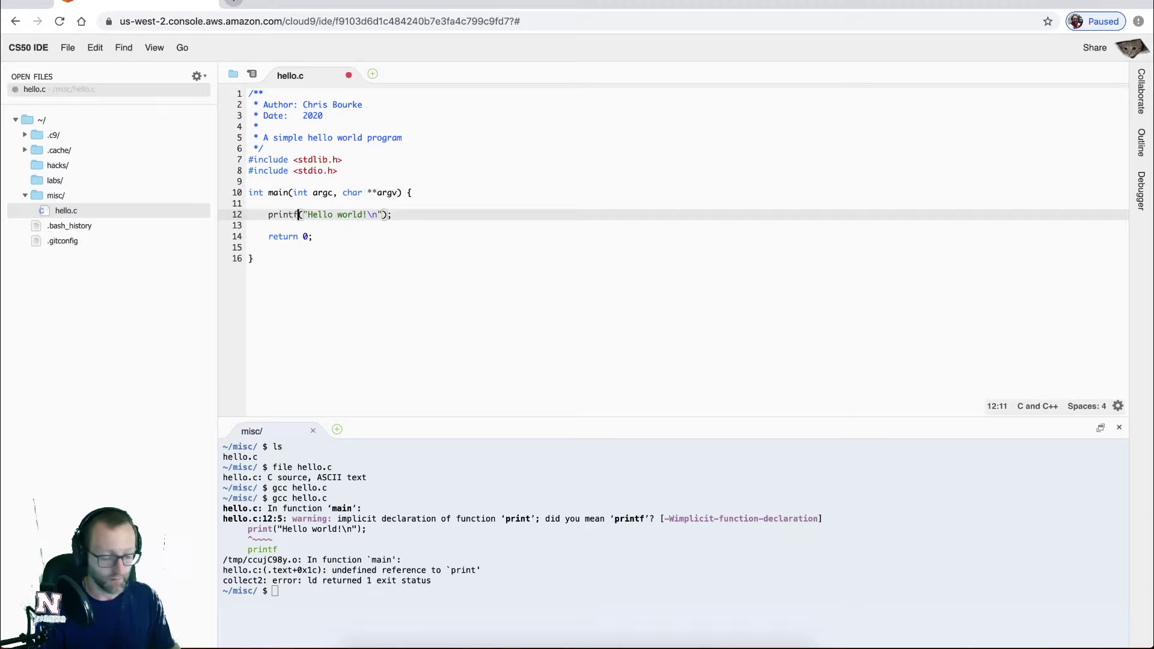
pyautogui.hotkey('ctrl', 's')
pyautogui.click(388, 580)
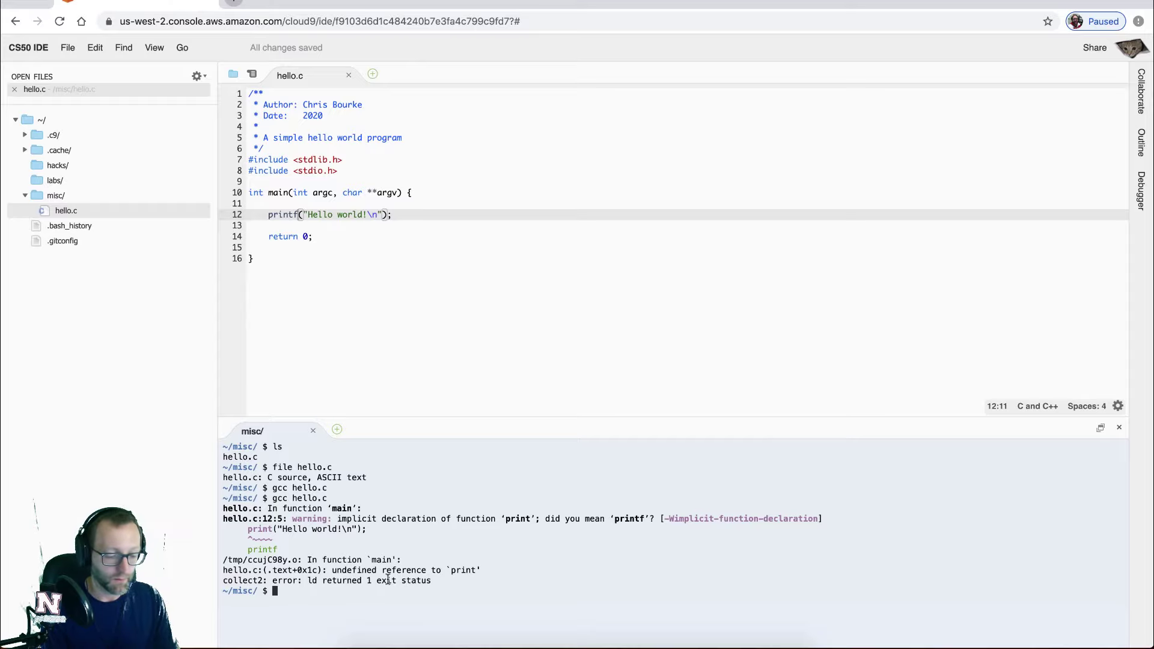
pyautogui.write('clear')
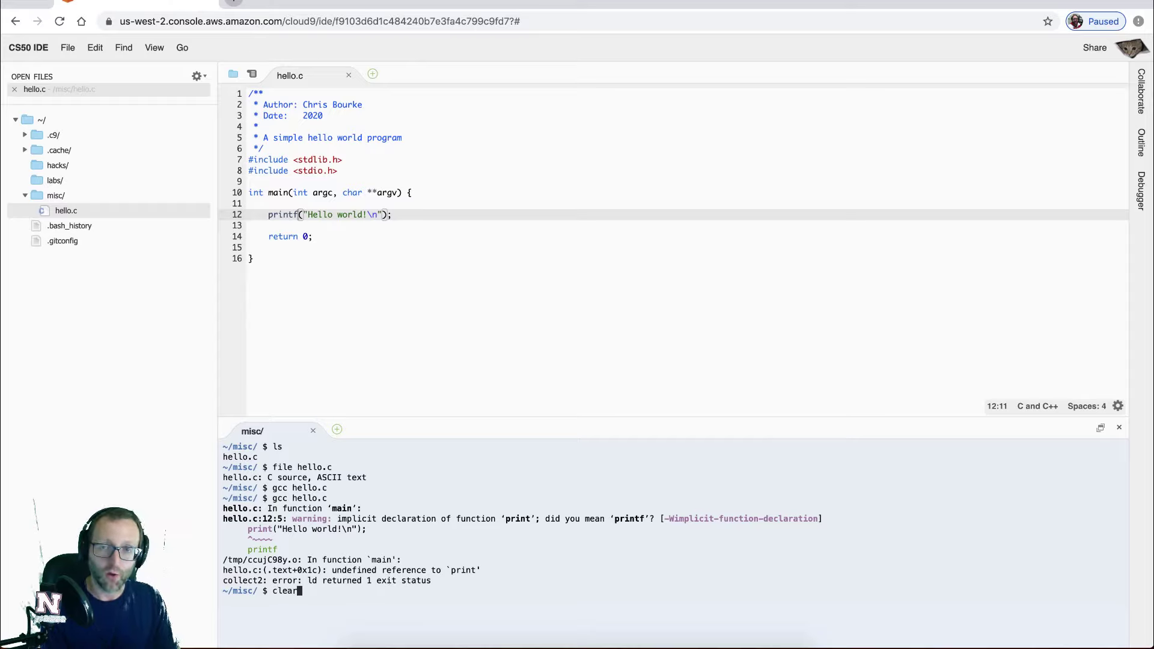
# Clear the terminal and recompile hello.c cleanly with gcc, using Tab to autocomplete the name.
pyautogui.press('Return')
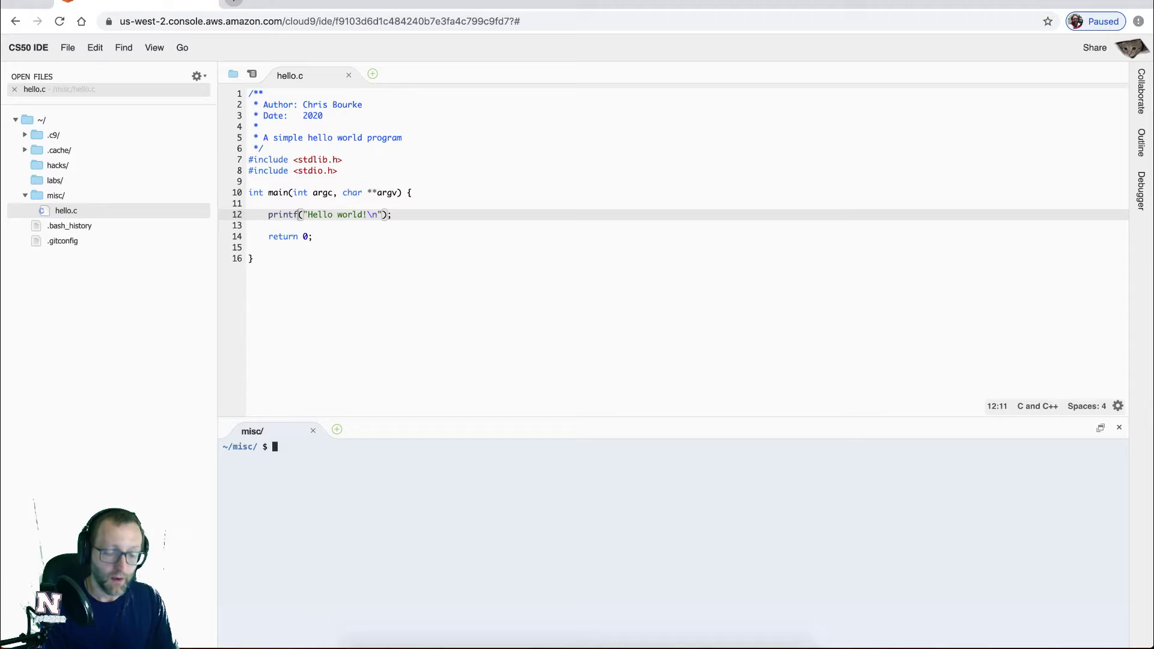
pyautogui.write('gcc hel')
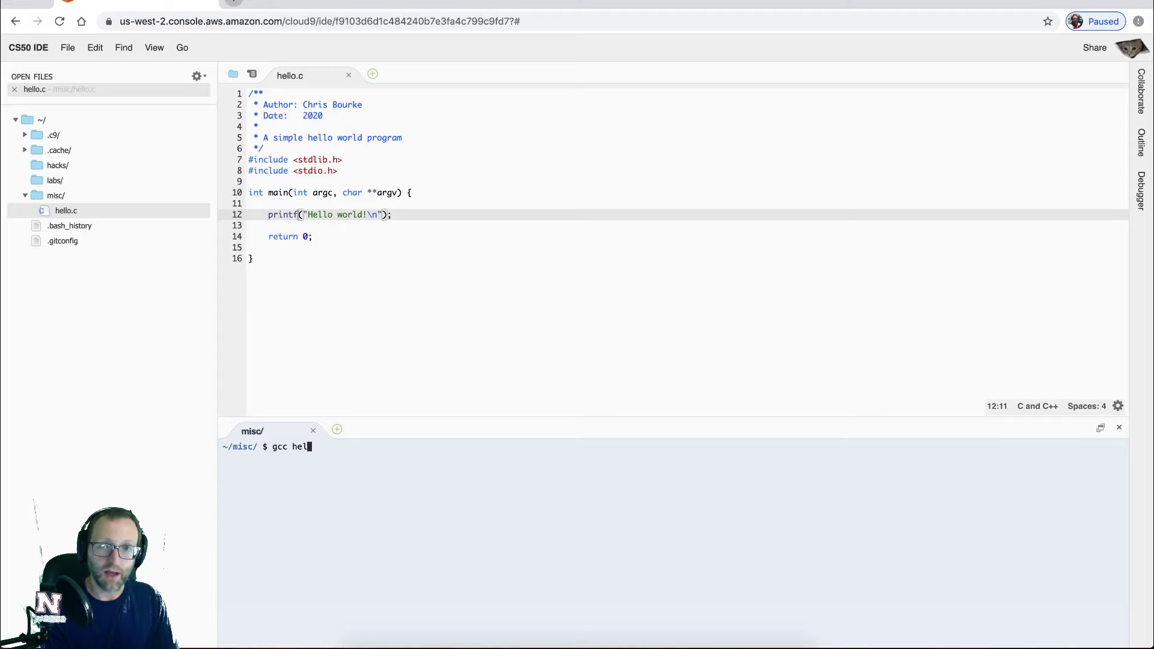
pyautogui.press('Tab')
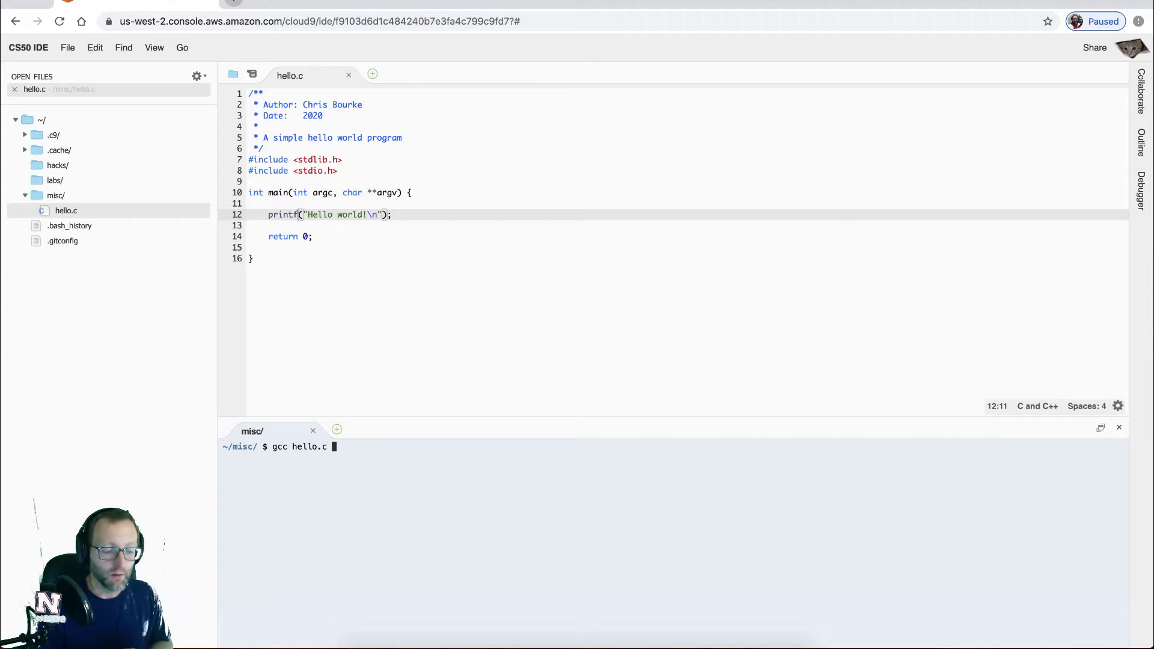
pyautogui.press('Return')
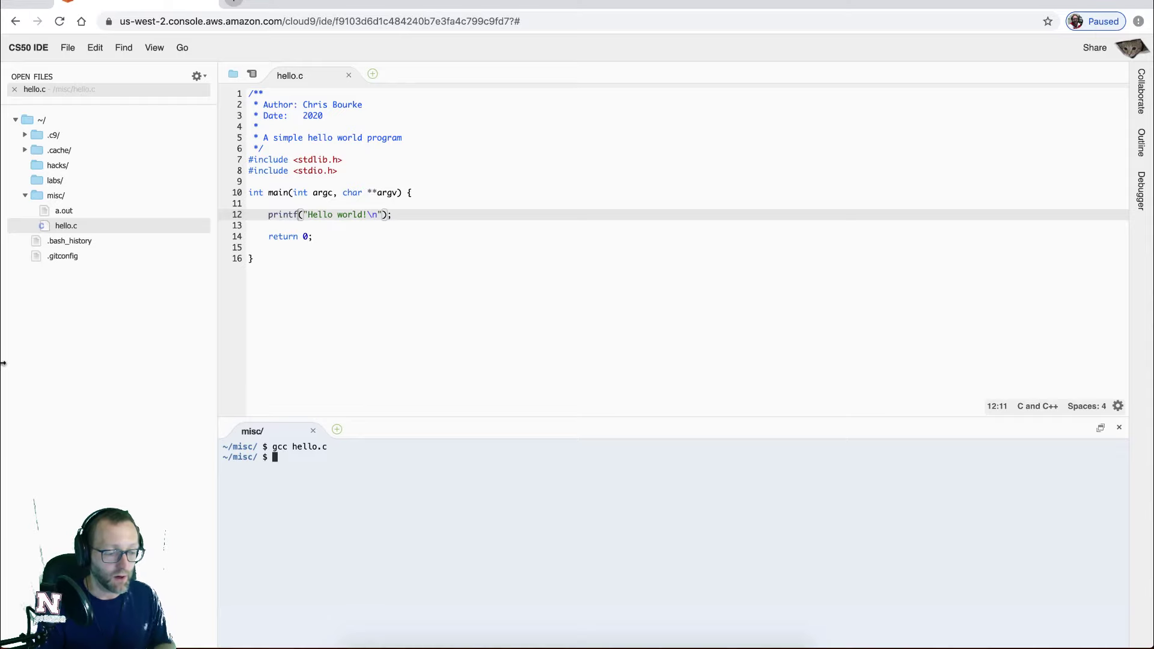
# Run file a.out to show it's a 64-bit ELF executable, then view and close its binary.
pyautogui.click(71, 212)
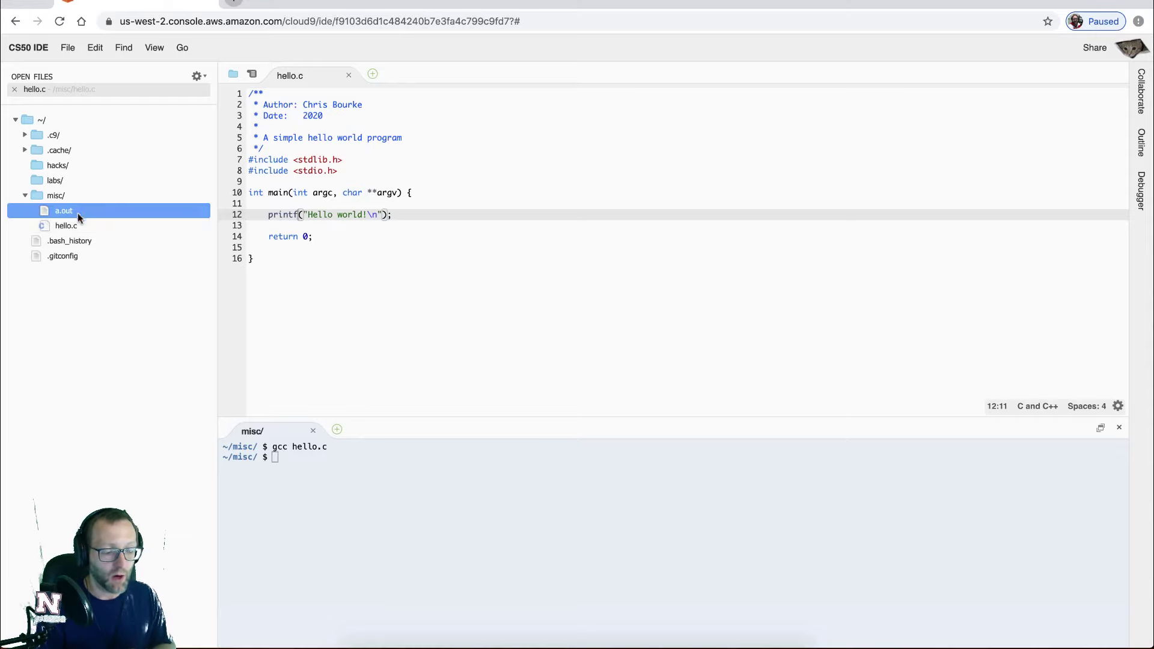
pyautogui.click(291, 500)
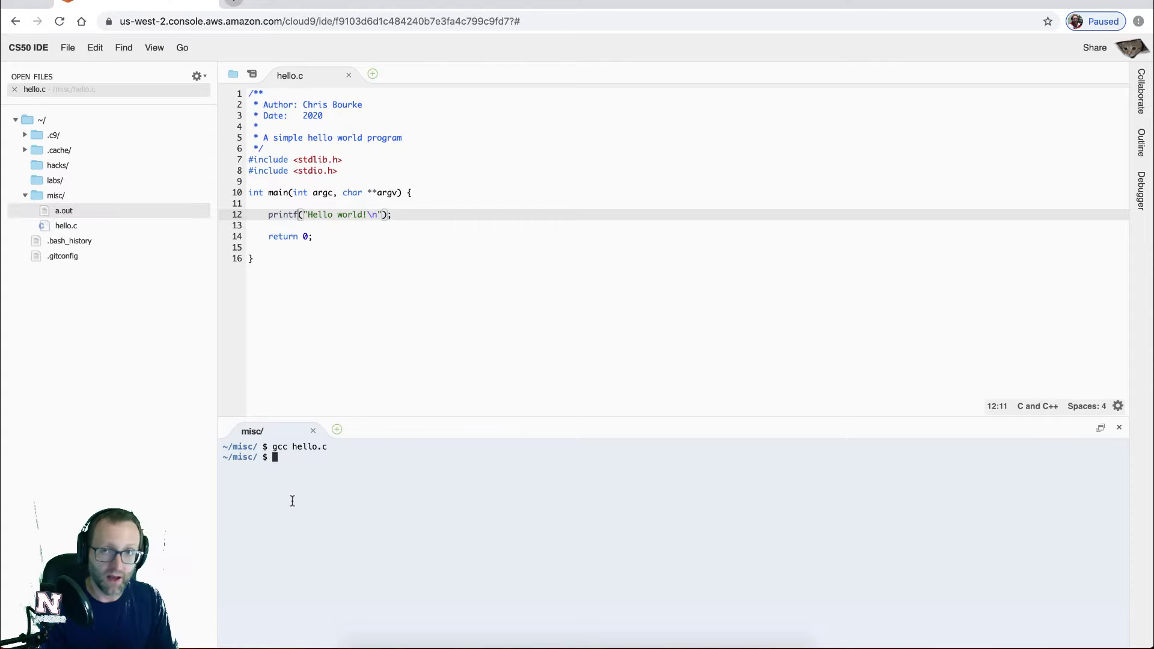
pyautogui.write('file ')
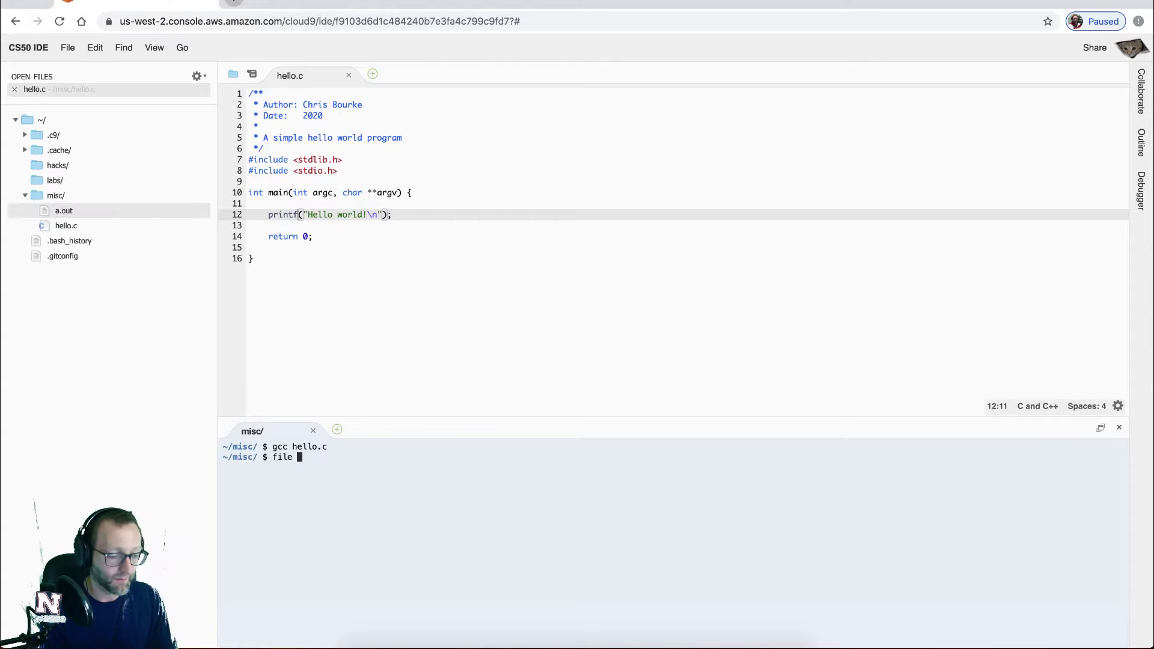
pyautogui.write('a.out')
pyautogui.press('Return')
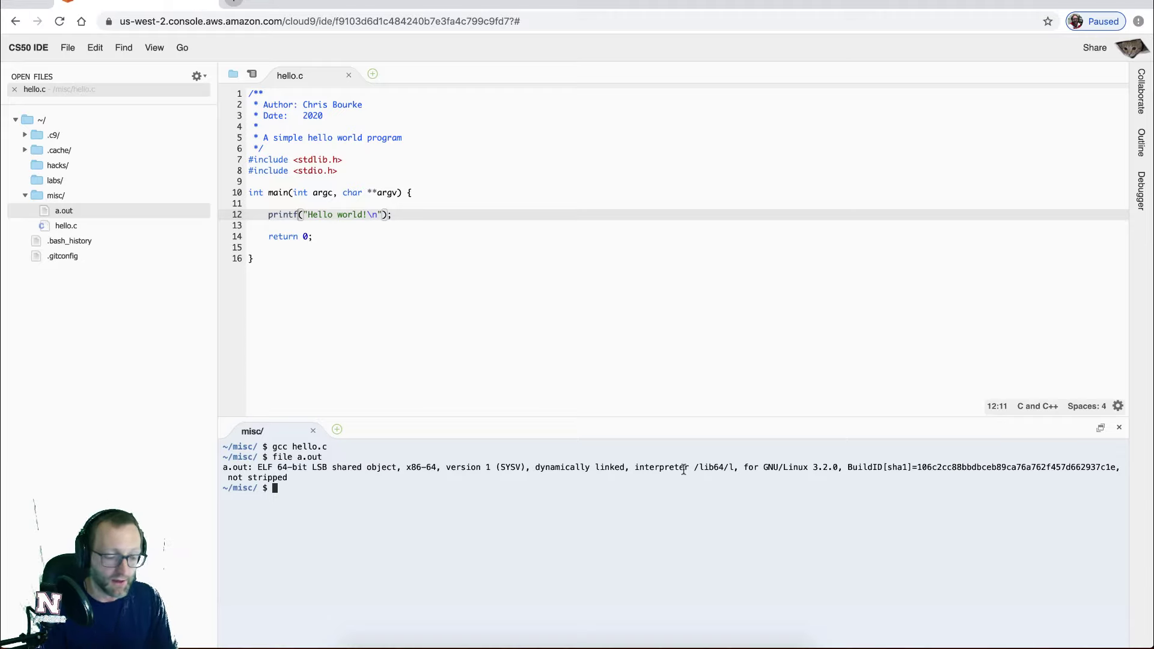
pyautogui.doubleClick(106, 214)
pyautogui.scroll(-10, 471, 348)
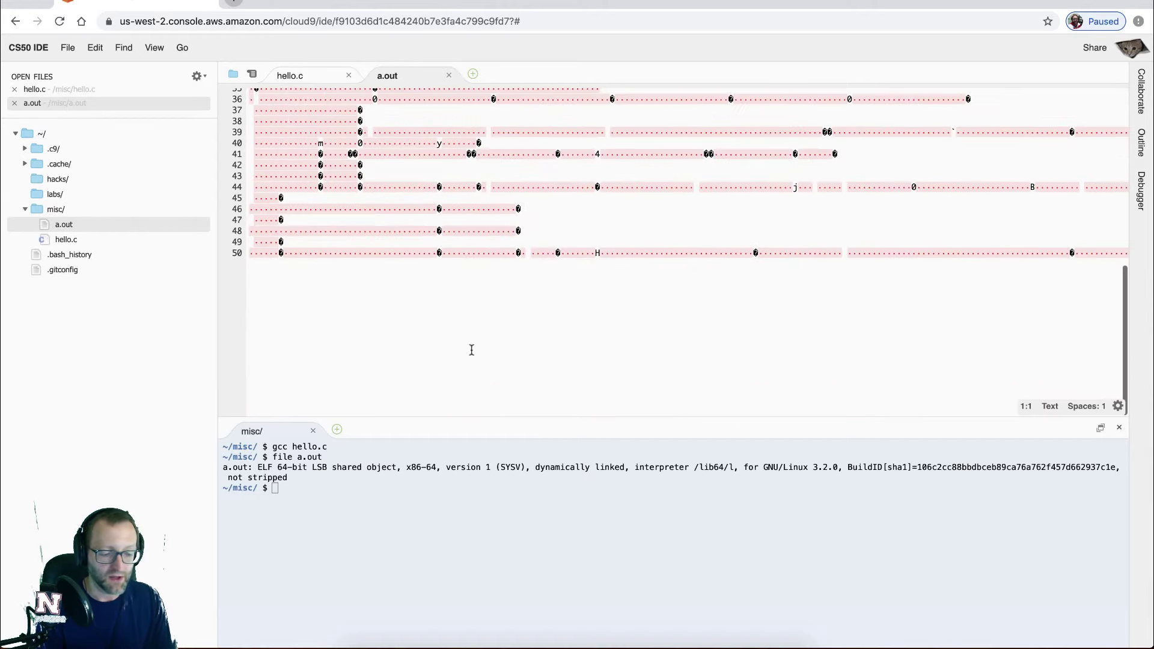
pyautogui.scroll(10, 471, 348)
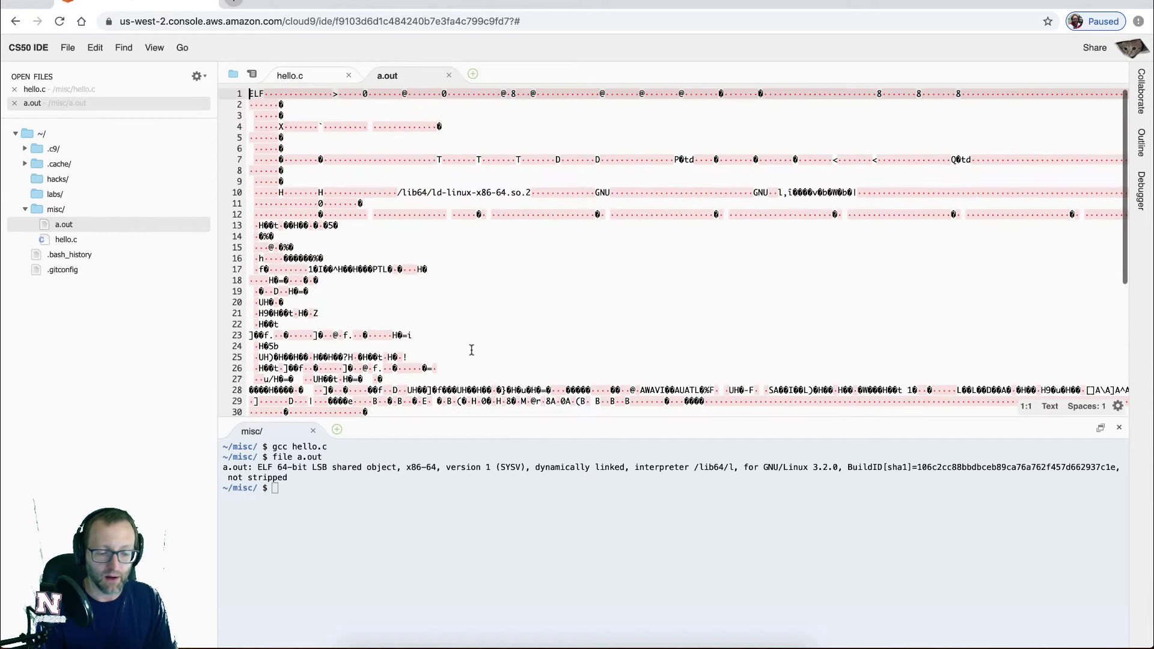
pyautogui.click(448, 75)
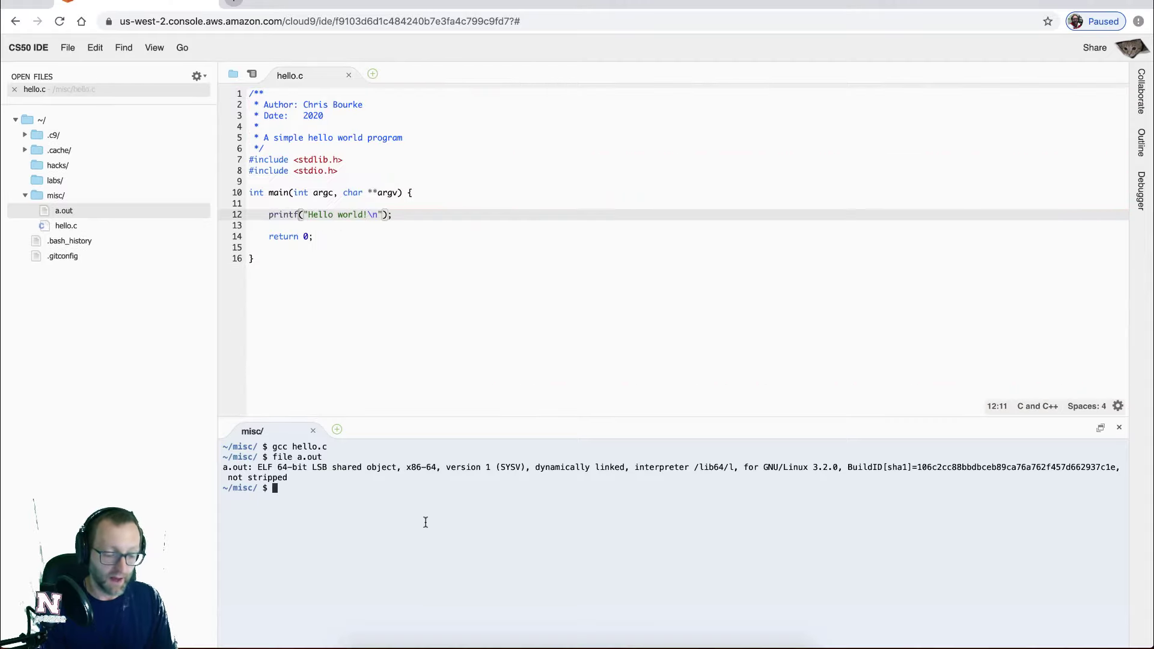
pyautogui.write('./')
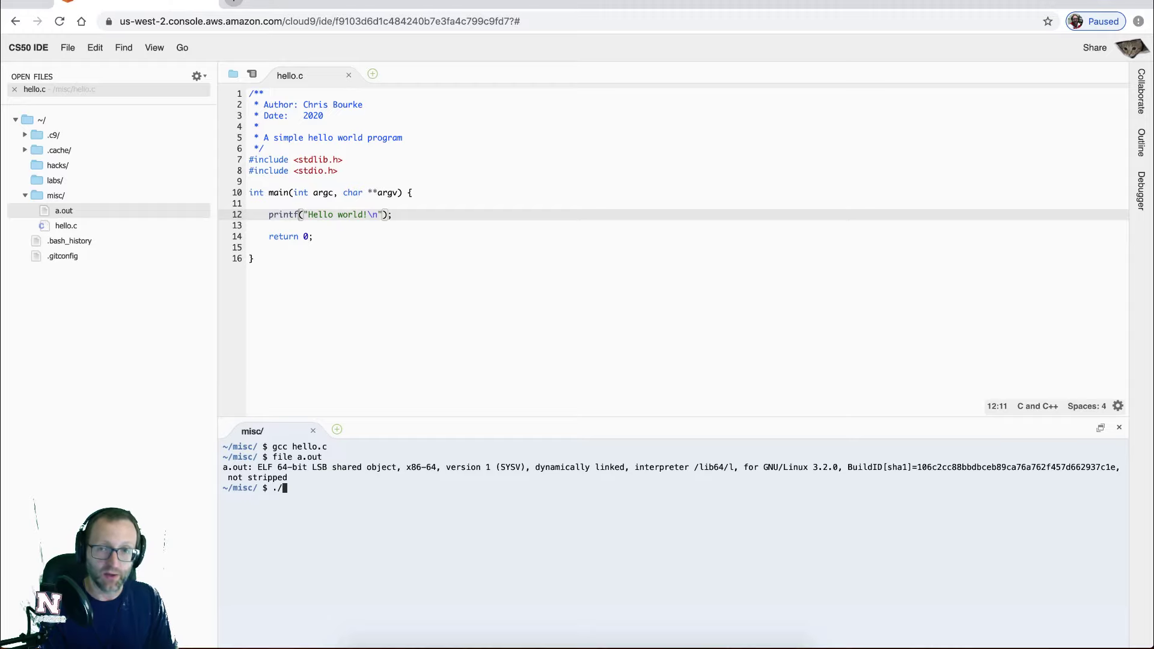
pyautogui.write('a.out')
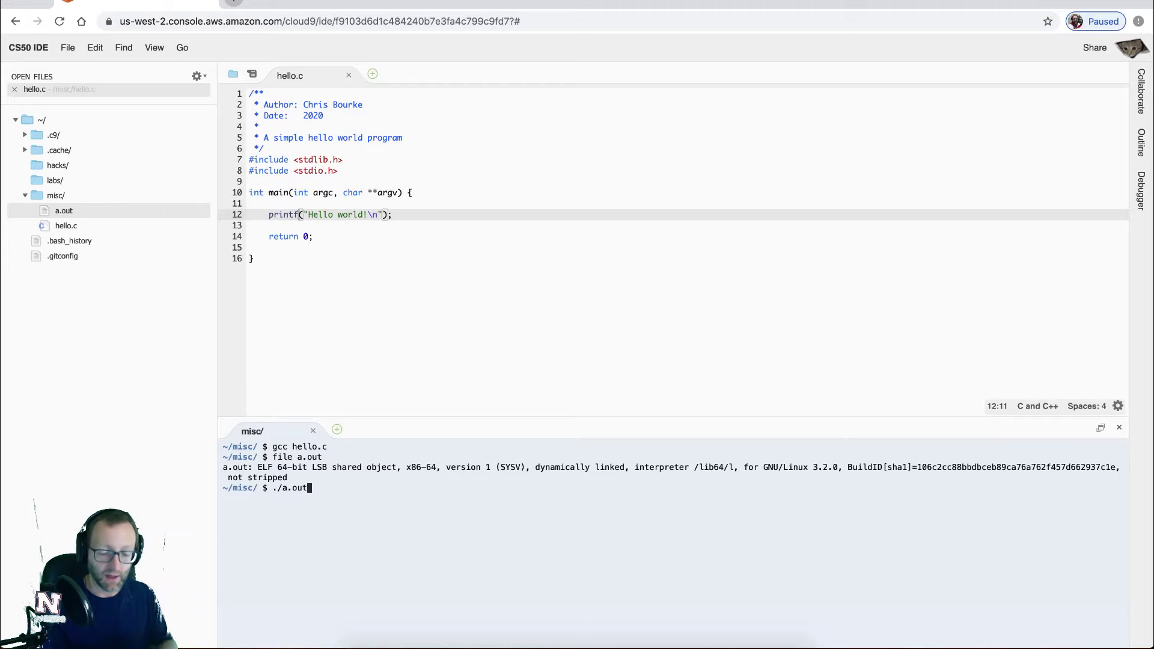
# Run ./a.out so it prints "Hello world!".
pyautogui.press('Return')
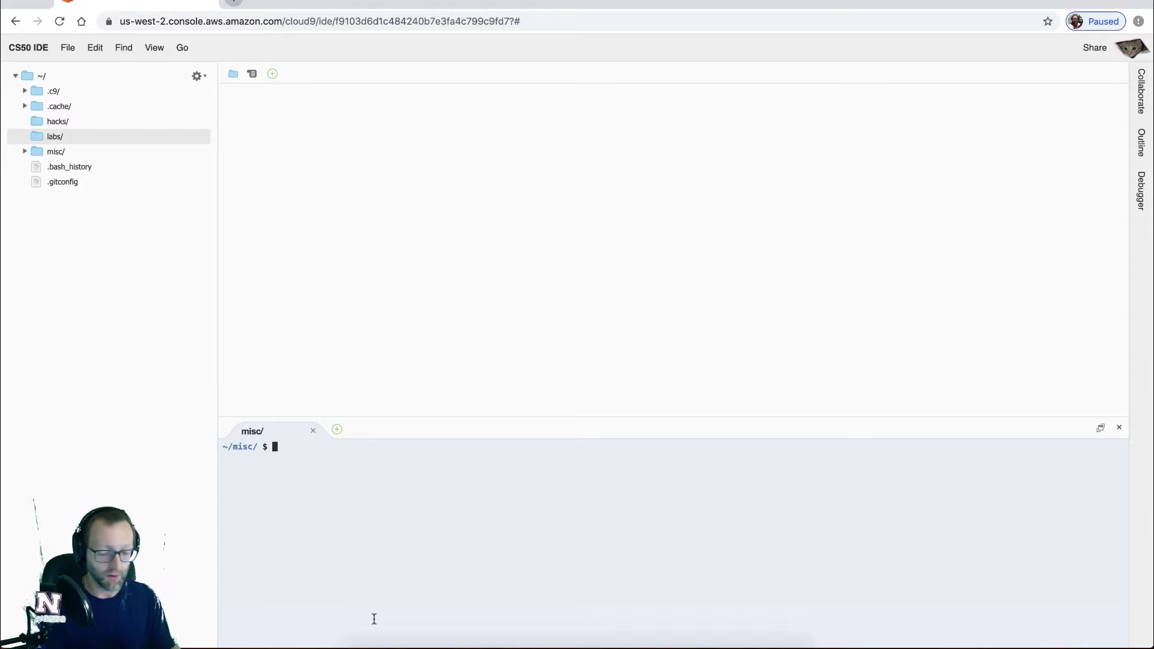
pyautogui.write('cd ..')
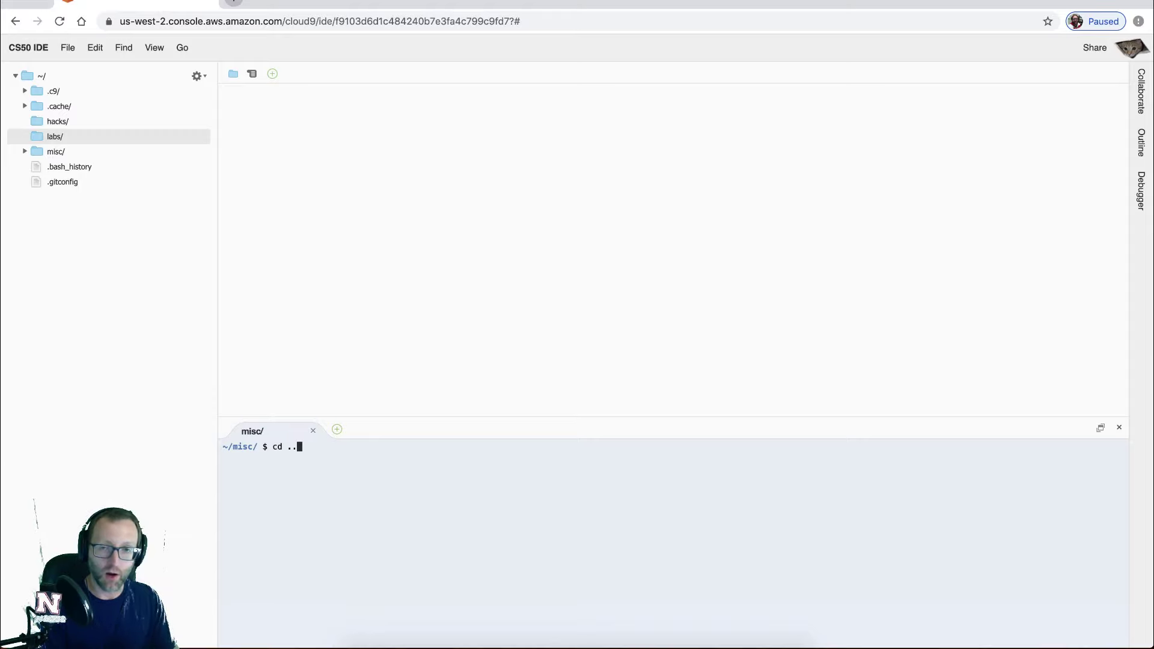
# Practise cd .., cd labs, cd ../, cd misc and cd ../labs, confirm with pwd, then clear.
pyautogui.press('Return')
pyautogui.write('cd labs')
pyautogui.press('Return')
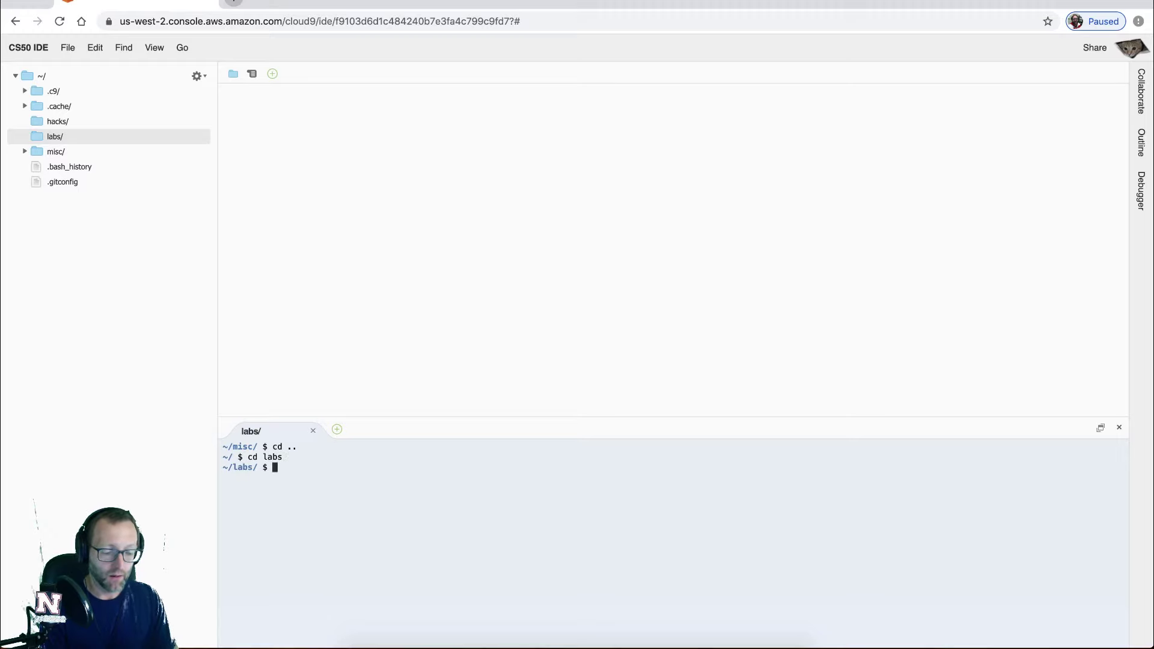
pyautogui.write('cd ../')
pyautogui.press('Return')
pyautogui.write('cd misc')
pyautogui.press('Return')
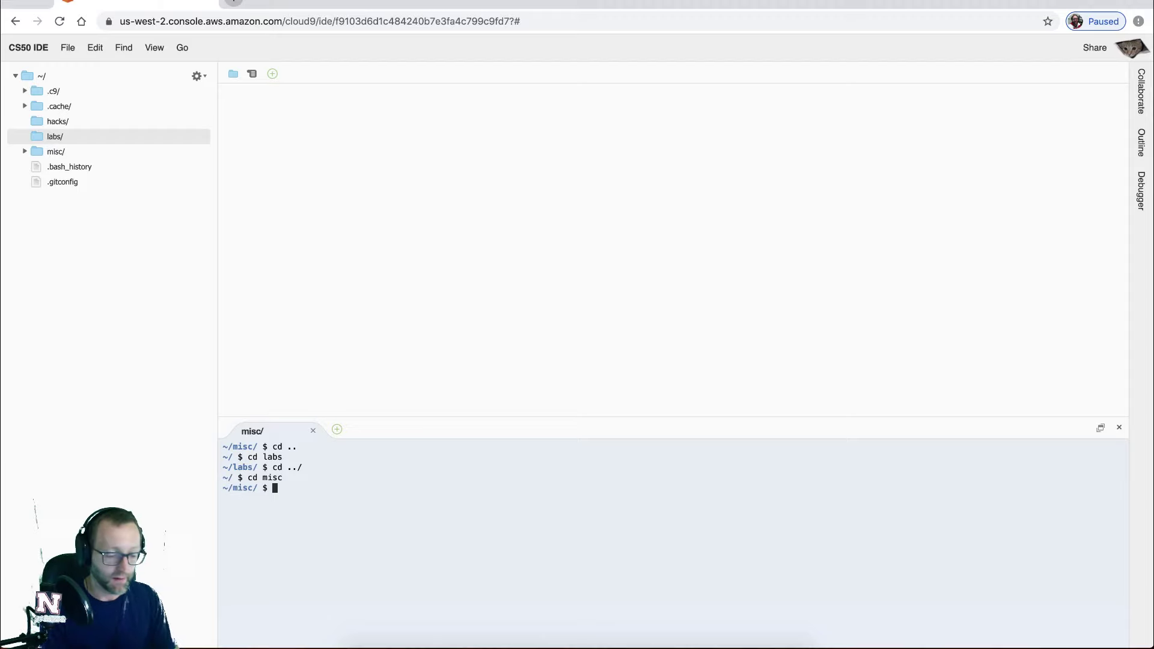
pyautogui.write('cd ../')
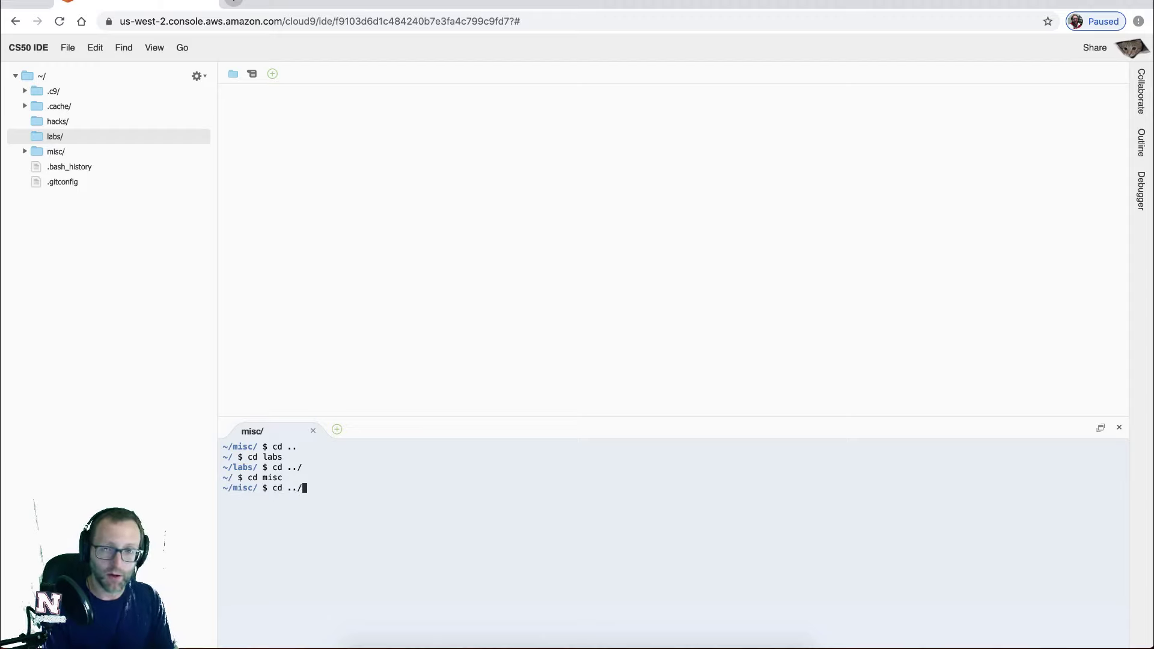
pyautogui.write('labs')
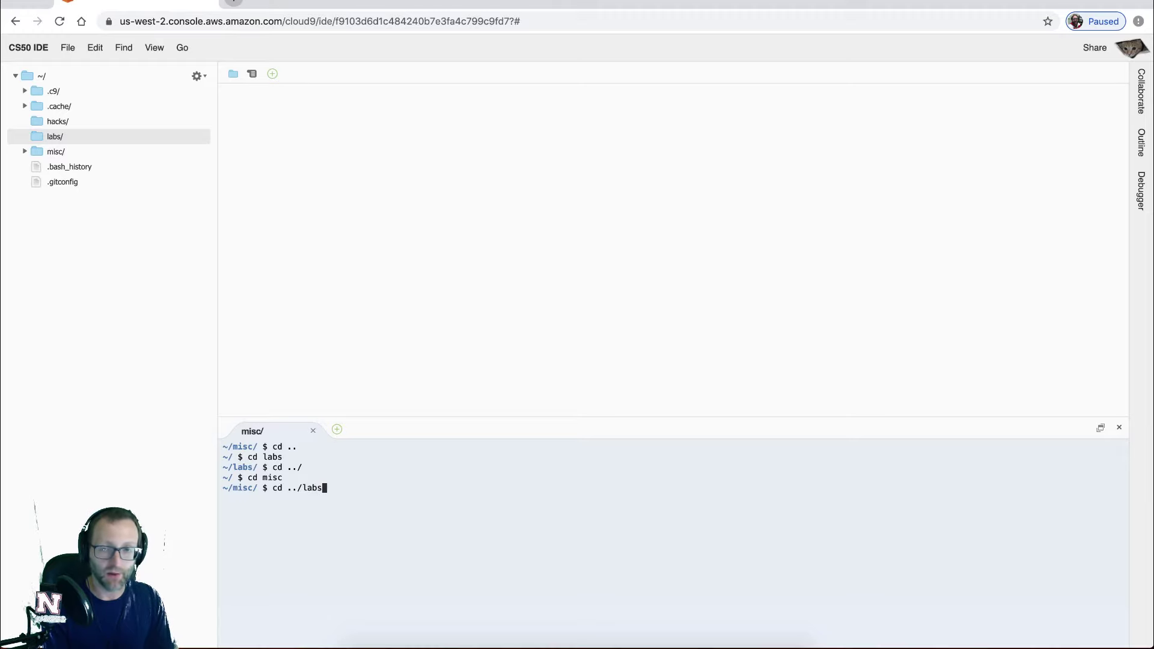
pyautogui.press('Return')
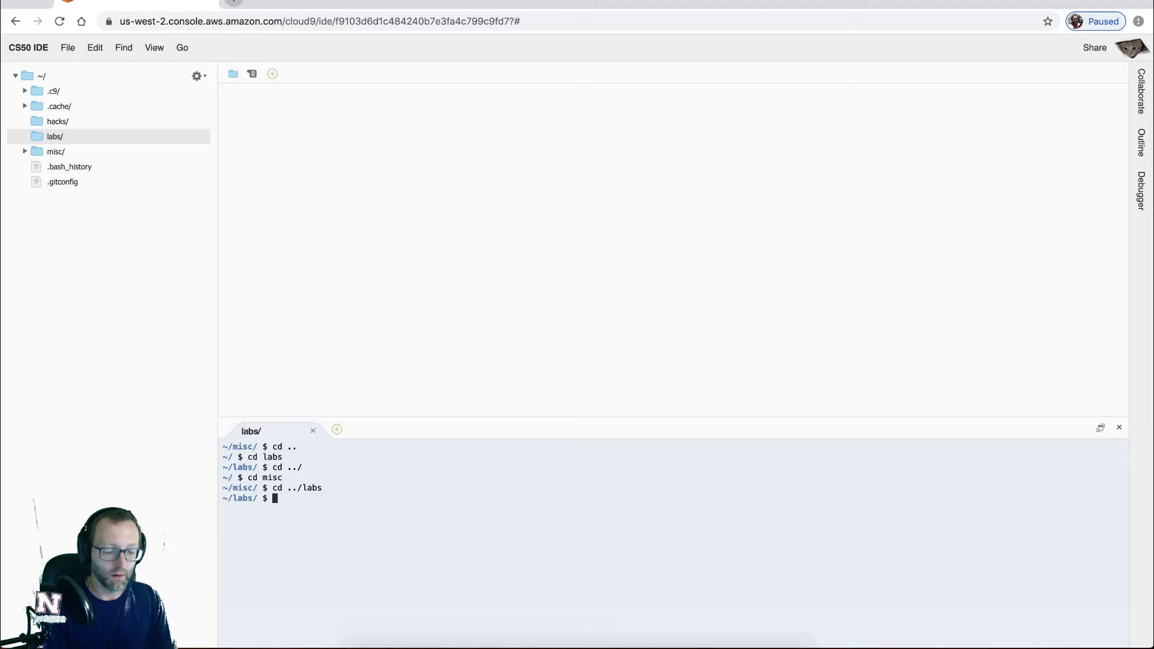
pyautogui.write('pwd')
pyautogui.press('Return')
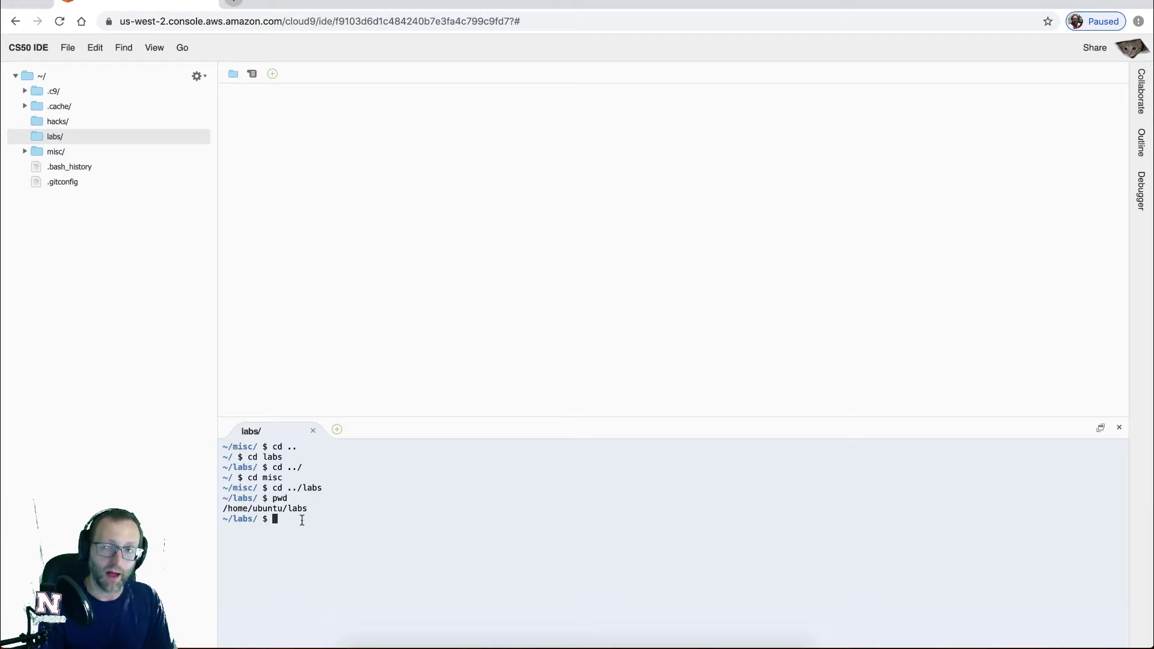
pyautogui.write('clear')
pyautogui.press('Return')
pyautogui.write('git')
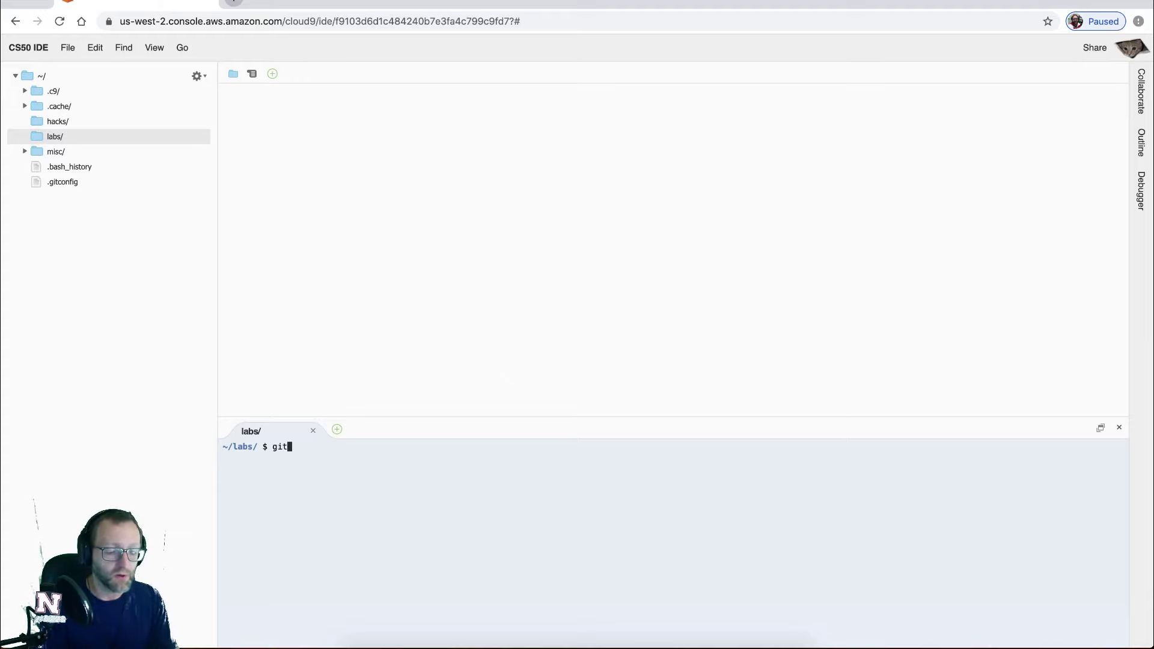
pyautogui.write('clone')
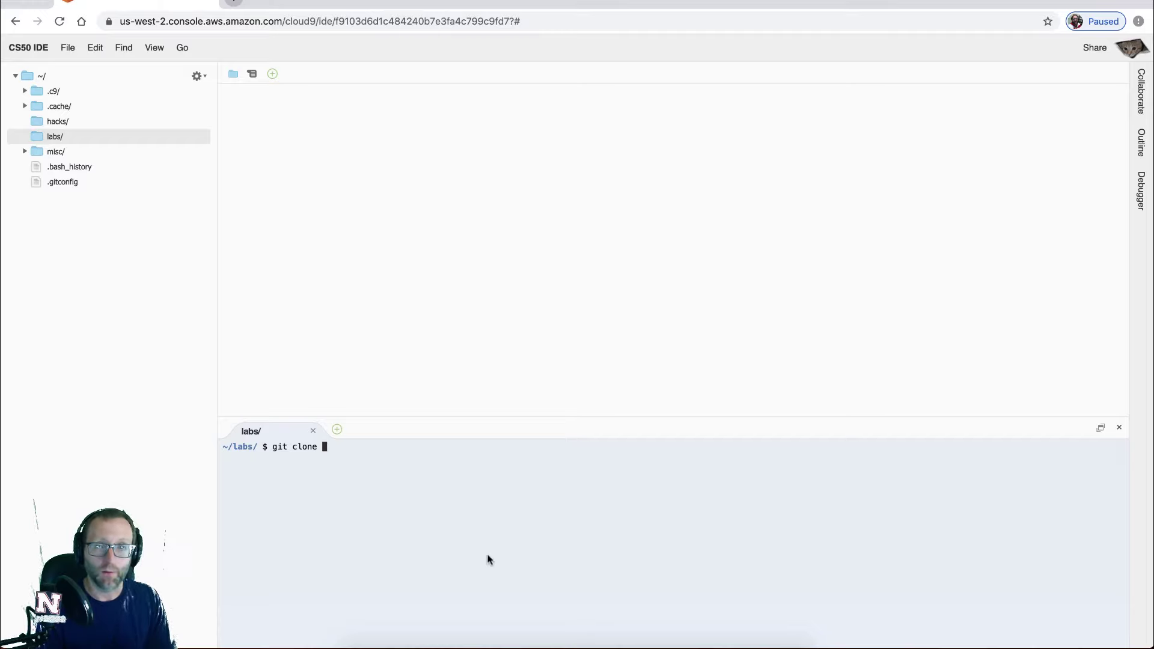
pyautogui.write('https://github.com/cbourke/CSCE155-C-Lab01')
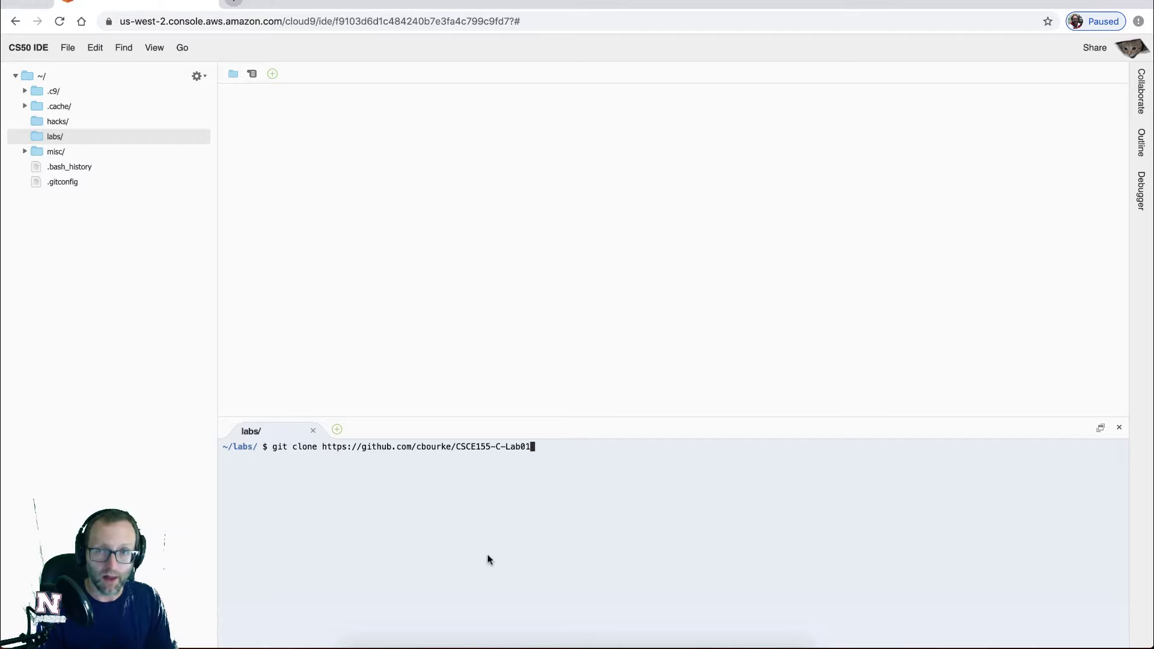
# Clone github.com/cbourke/CSCE155-C-Lab01 into labs and expand the new folder in the tree.
pyautogui.press('Return')
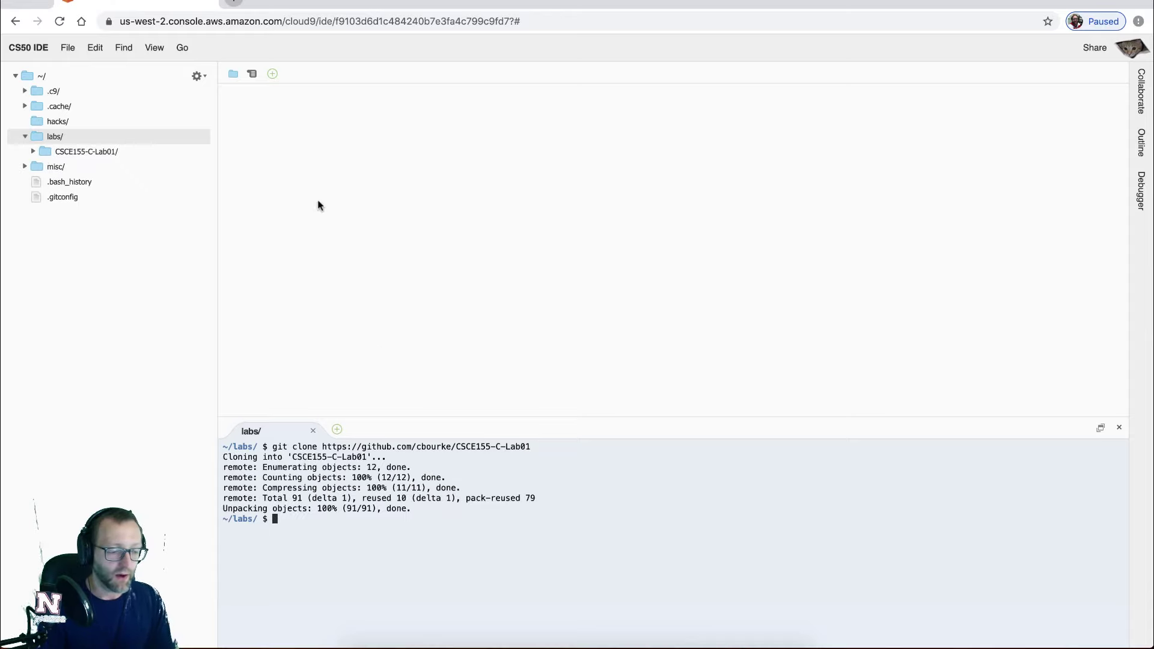
pyautogui.click(74, 150)
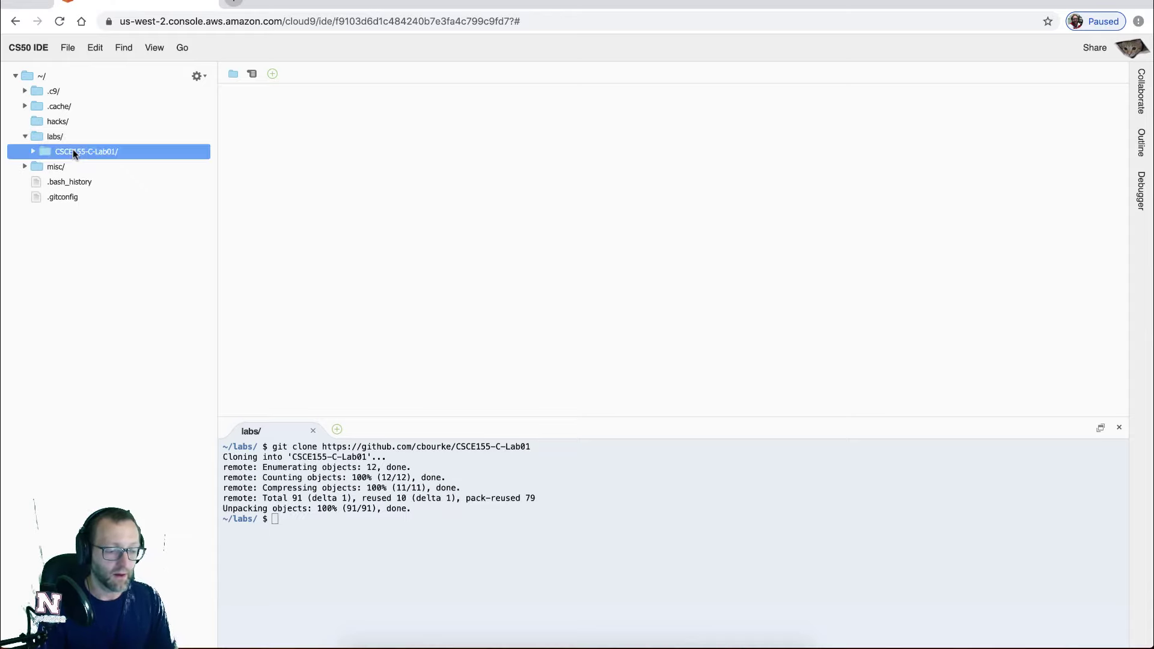
pyautogui.click(33, 152)
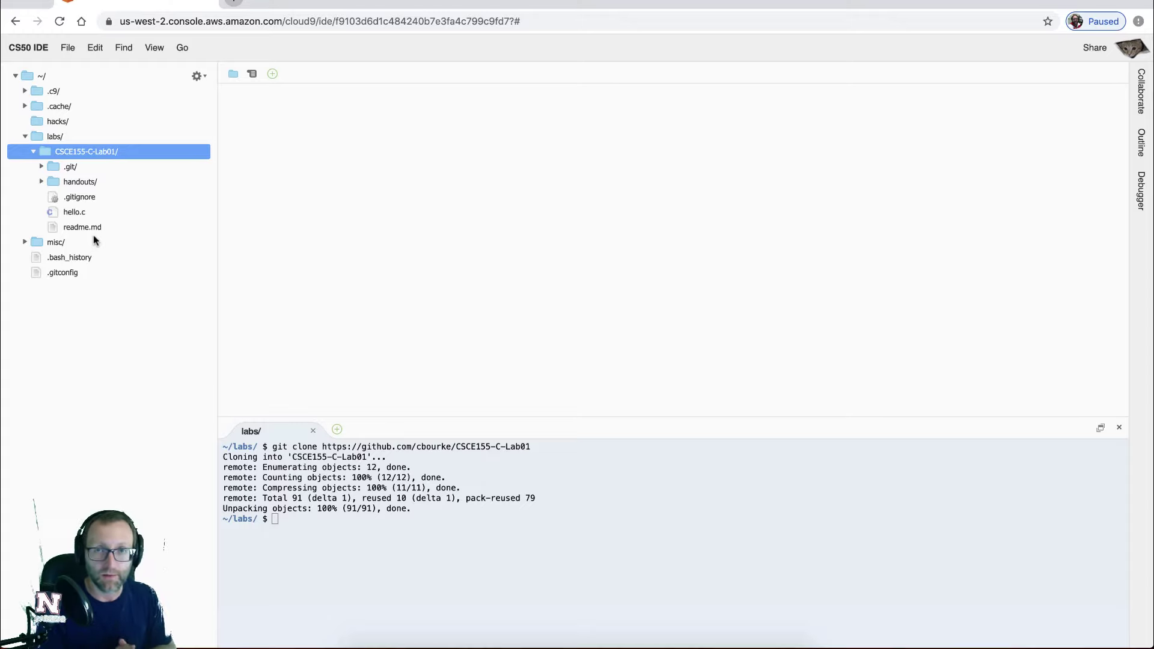
# List labs, cd into CSCE155-C-Lab01, and list its handouts, hello.c and readme.md.
pyautogui.click(364, 540)
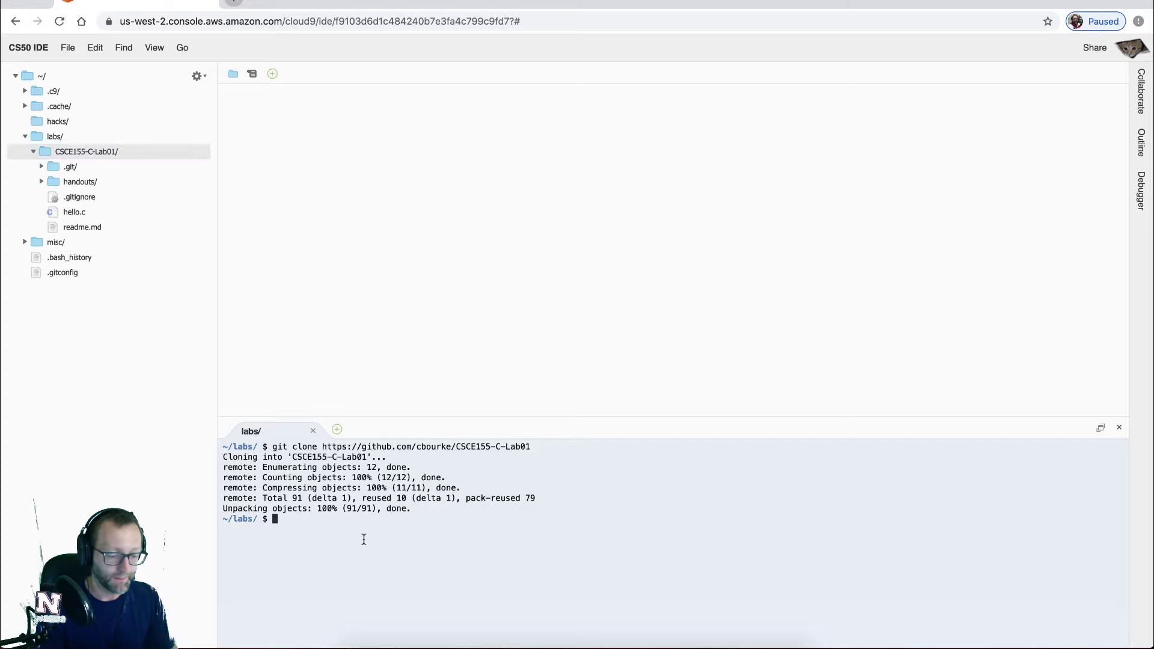
pyautogui.write('ls')
pyautogui.press('Return')
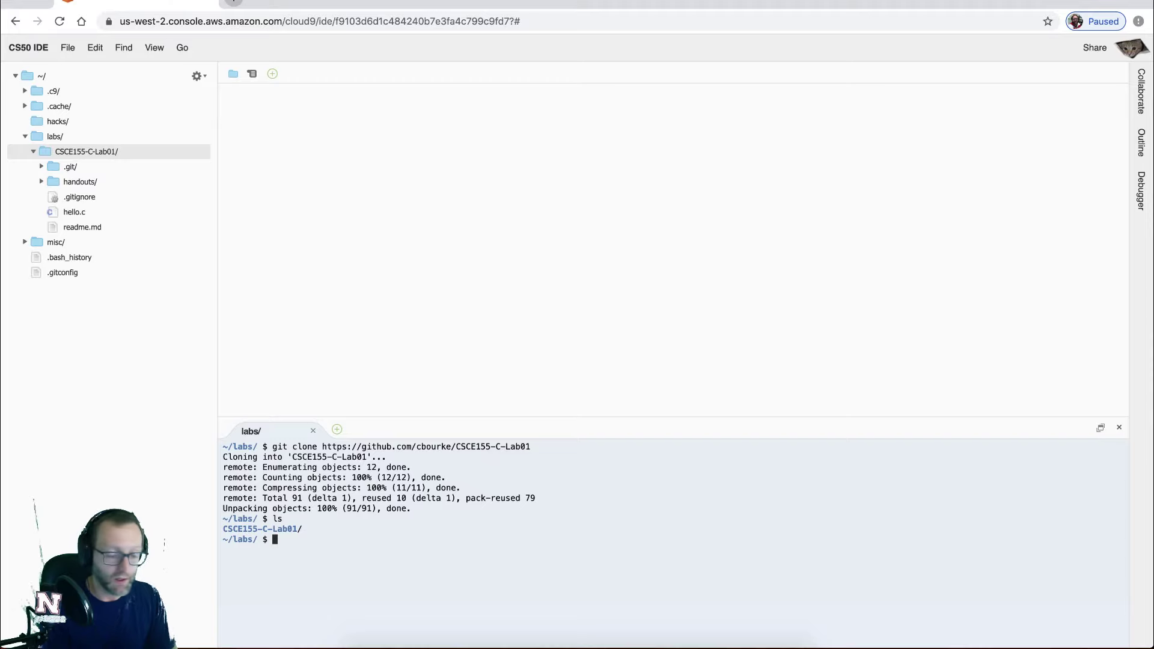
pyautogui.write('cd C')
pyautogui.press('Tab')
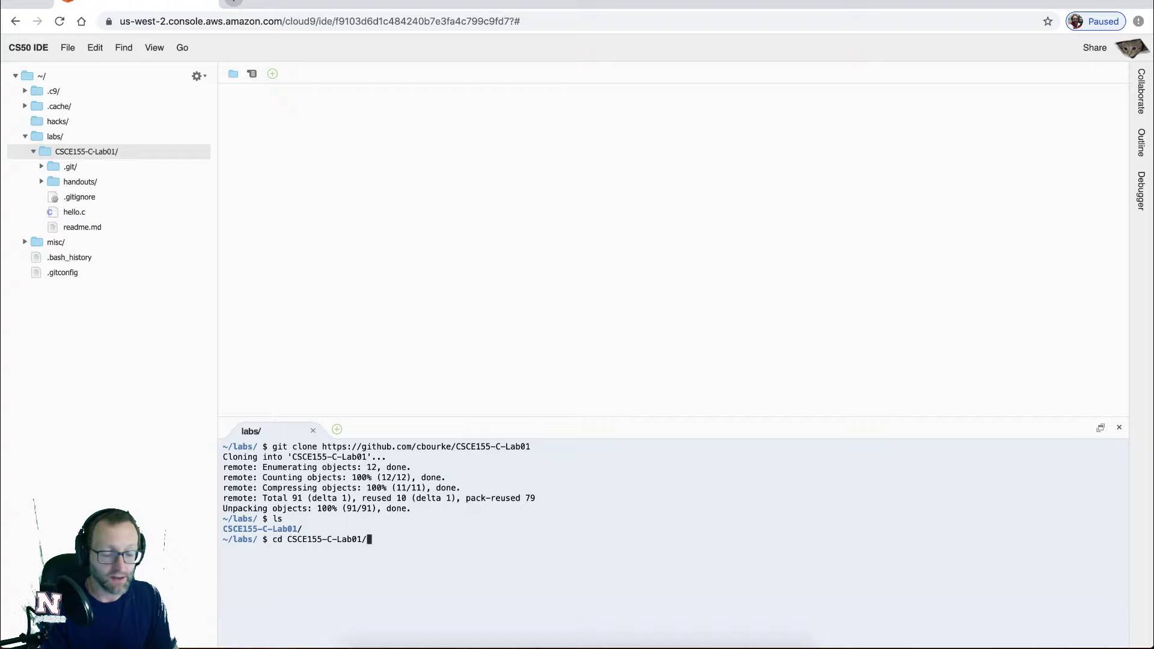
pyautogui.press('Return')
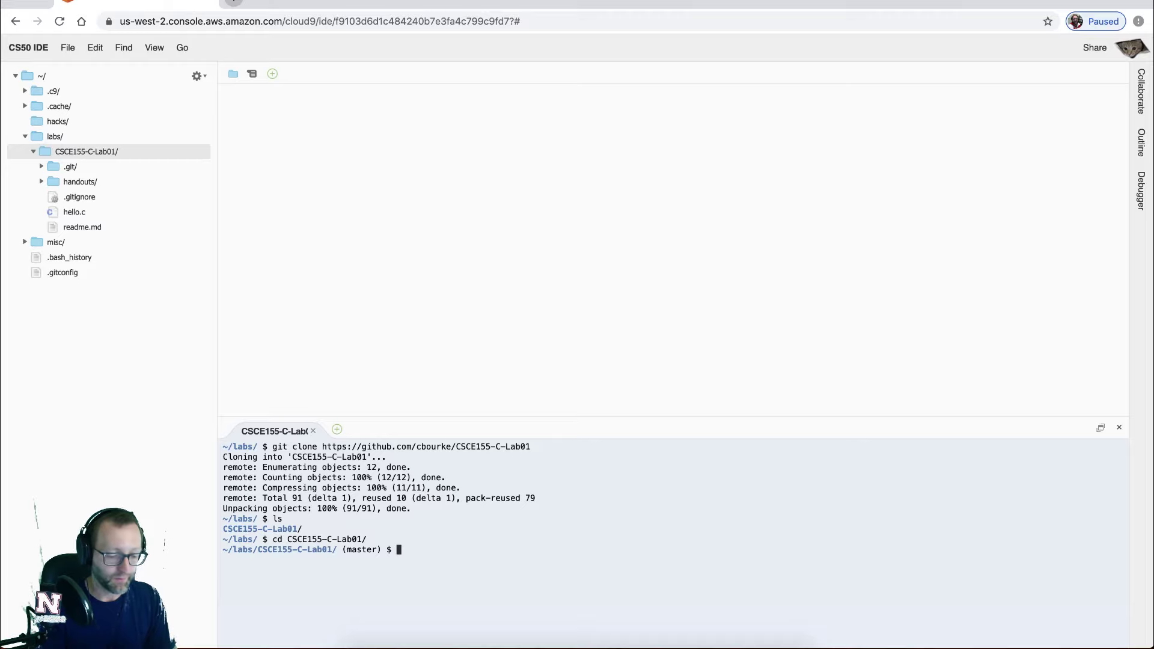
pyautogui.write('ls')
pyautogui.press('Return')
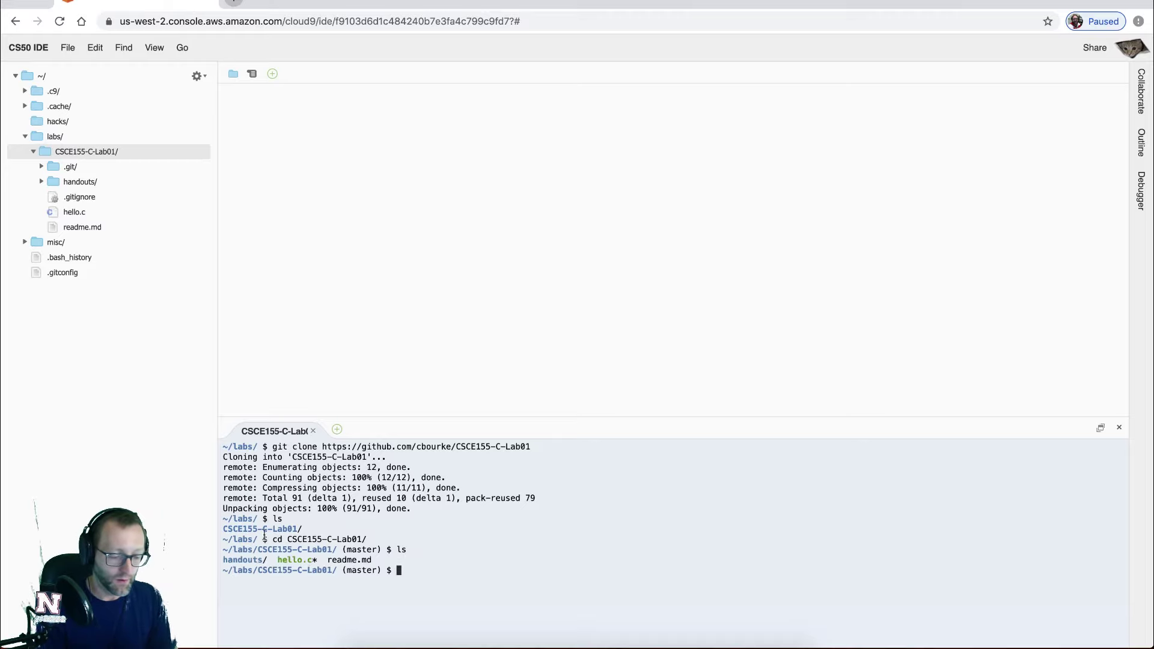
# Change the lab's hello.c to print "Chris Bourke!", add a "Computer Science and Mathematics" line, and save.
pyautogui.doubleClick(79, 212)
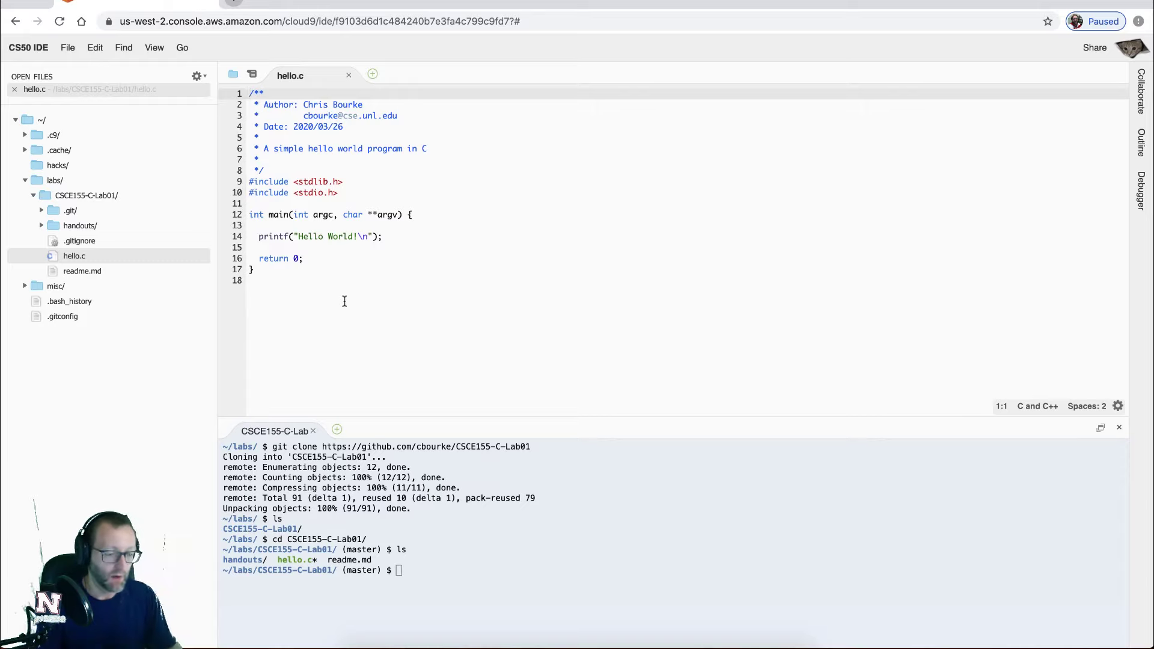
pyautogui.click(298, 237)
pyautogui.keyDown('shift'); pyautogui.click(355, 237); pyautogui.keyUp('shift')
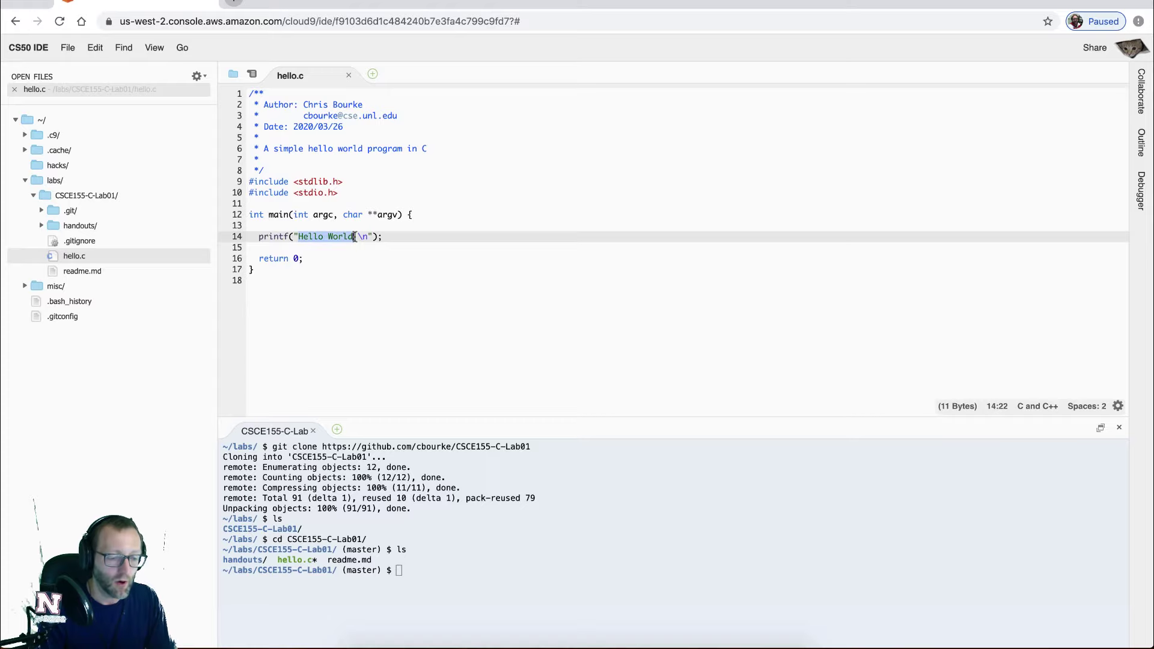
pyautogui.write('Chris Bourke!')
pyautogui.press('Down')
pyautogui.press('Up')
pyautogui.press('End')
pyautogui.press('Return')
pyautogui.write('printf("Computer Science and Mathematics')
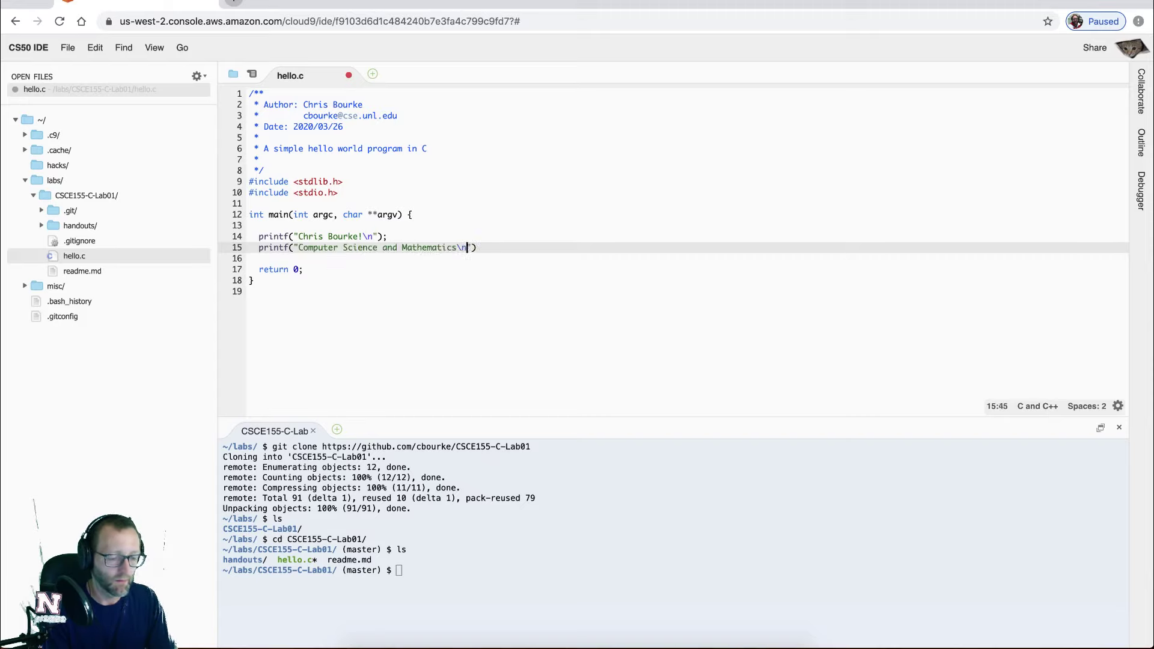
pyautogui.press('End')
pyautogui.write(';')
pyautogui.hotkey('ctrl', 's')
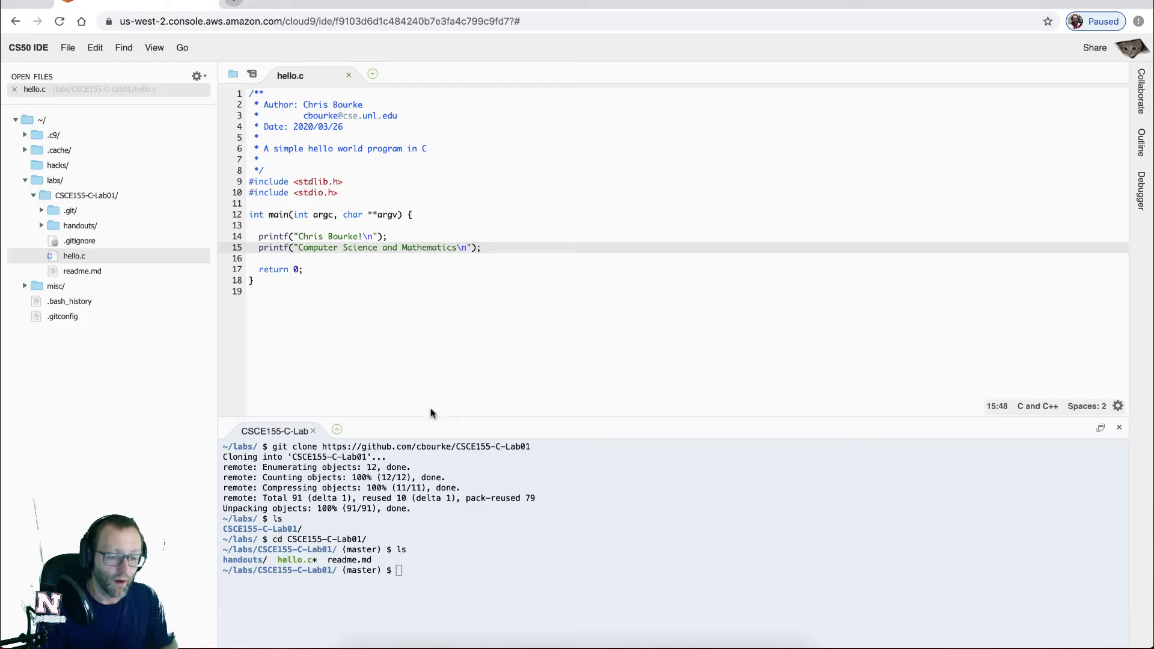
pyautogui.click(460, 571)
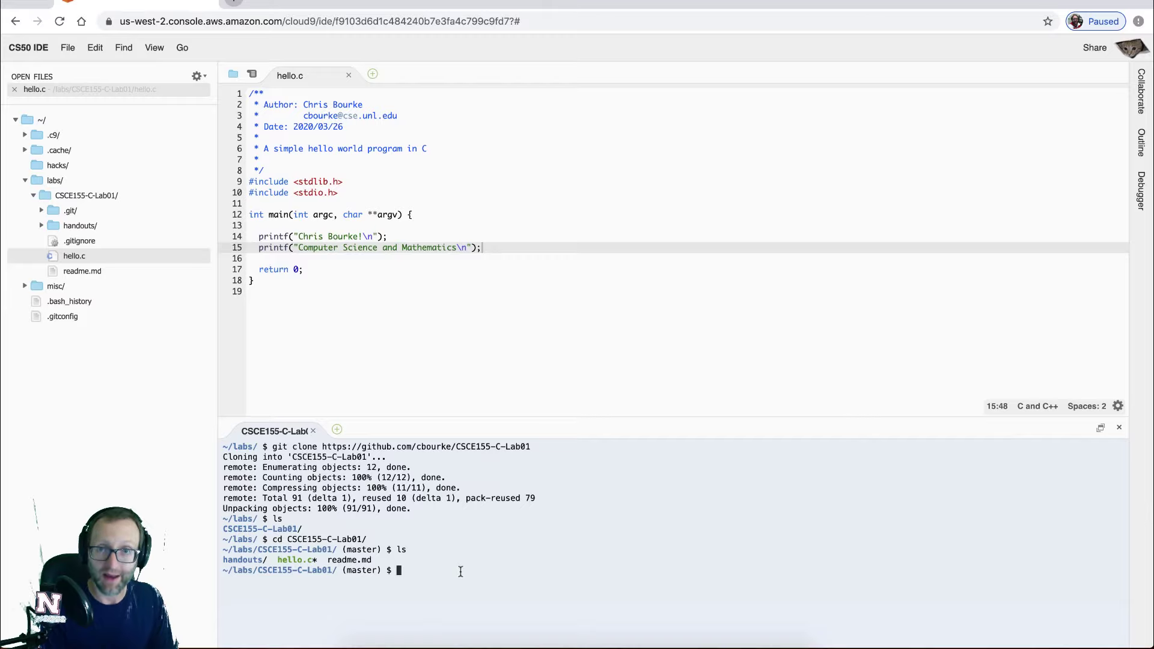
pyautogui.write('gcc hello.c')
# Compile hello.c with gcc, run ./a.out to print the name and major, then clear.
pyautogui.press('Return')
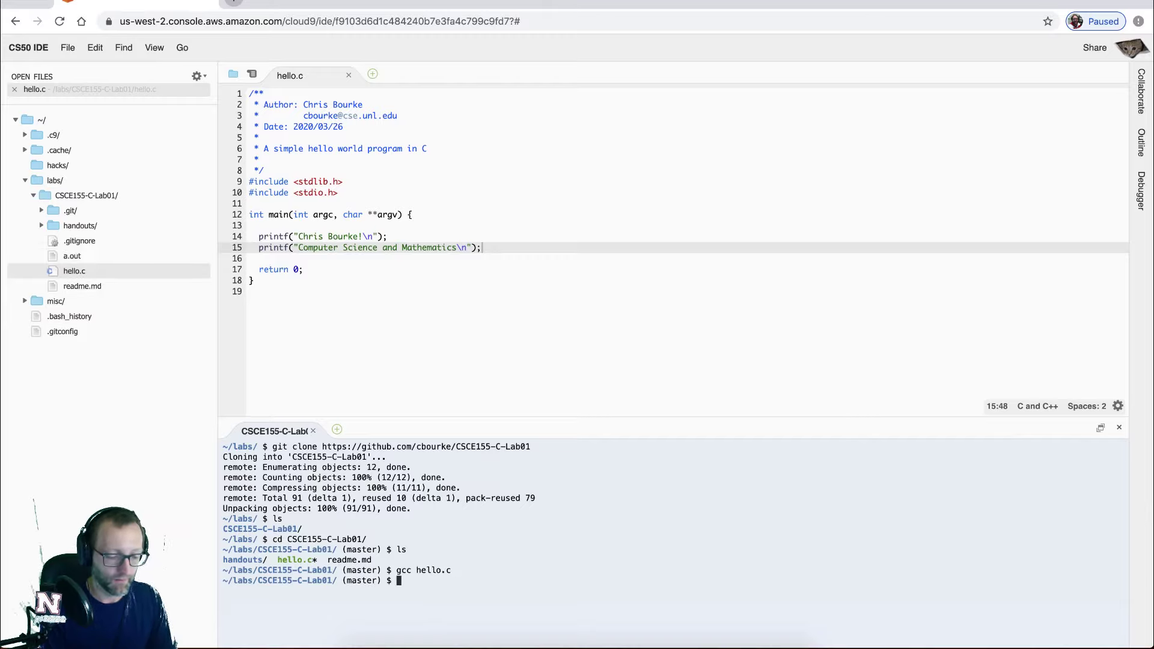
pyautogui.write('.')
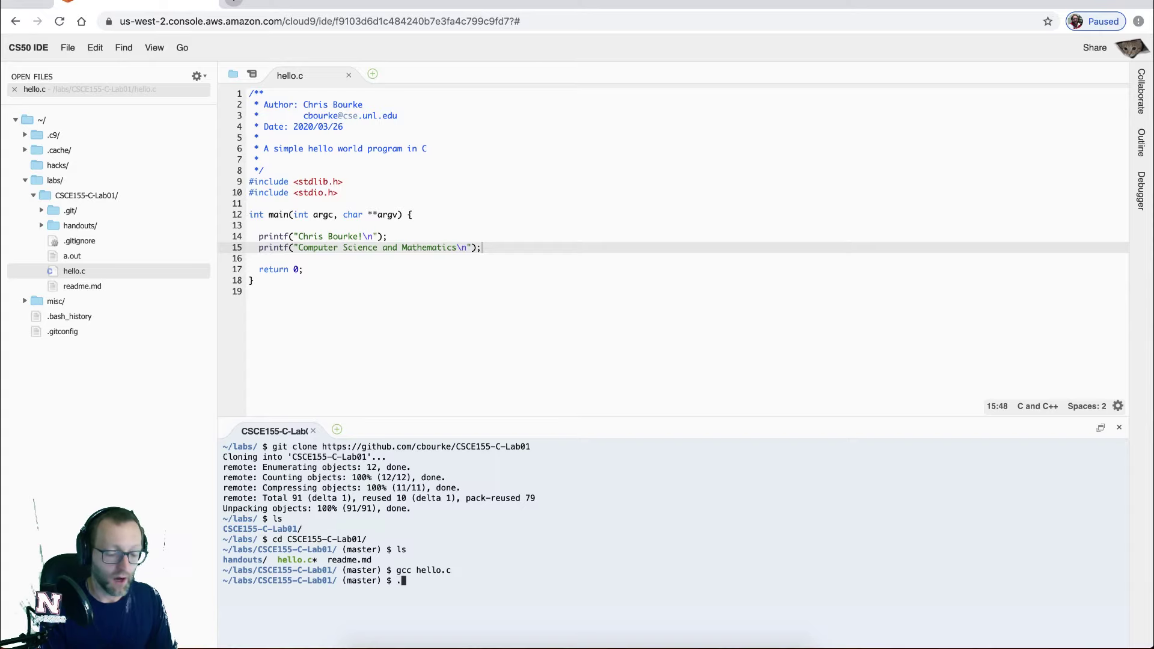
pyautogui.write('/a.out')
pyautogui.press('Return')
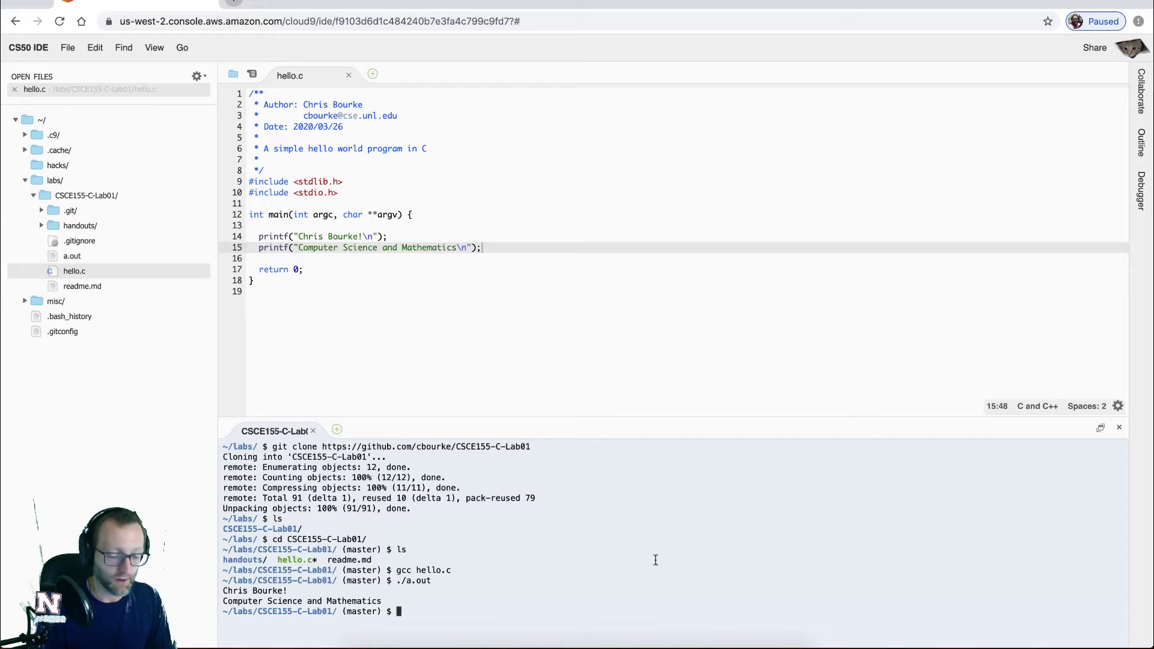
pyautogui.write('c')
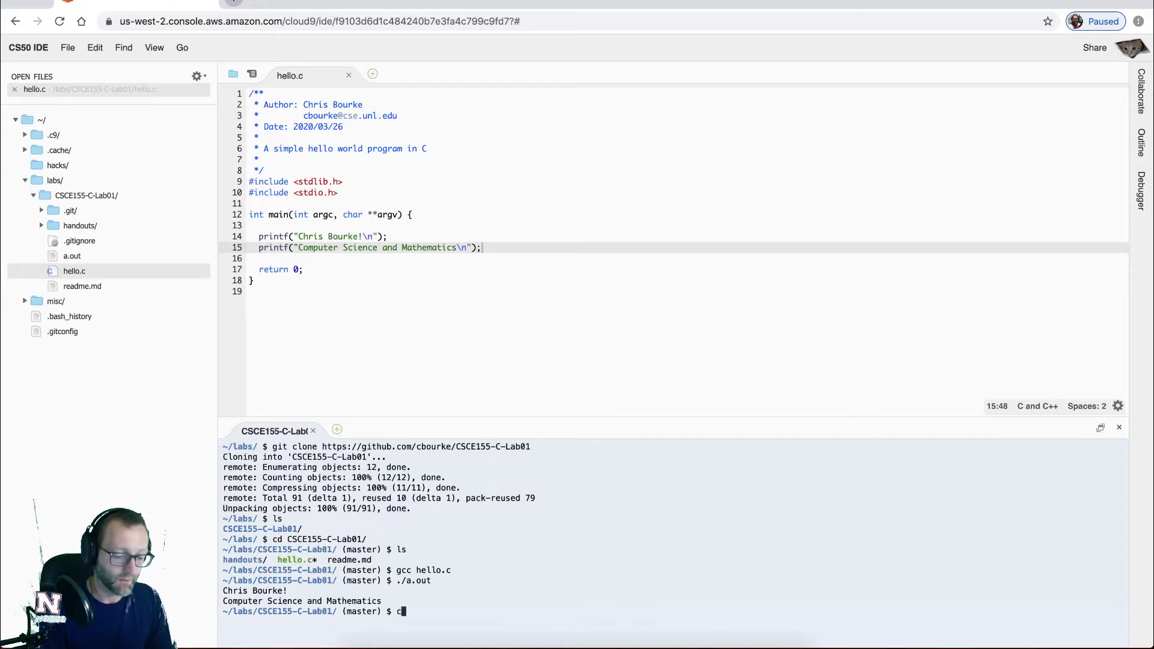
pyautogui.write('lear')
pyautogui.press('Return')
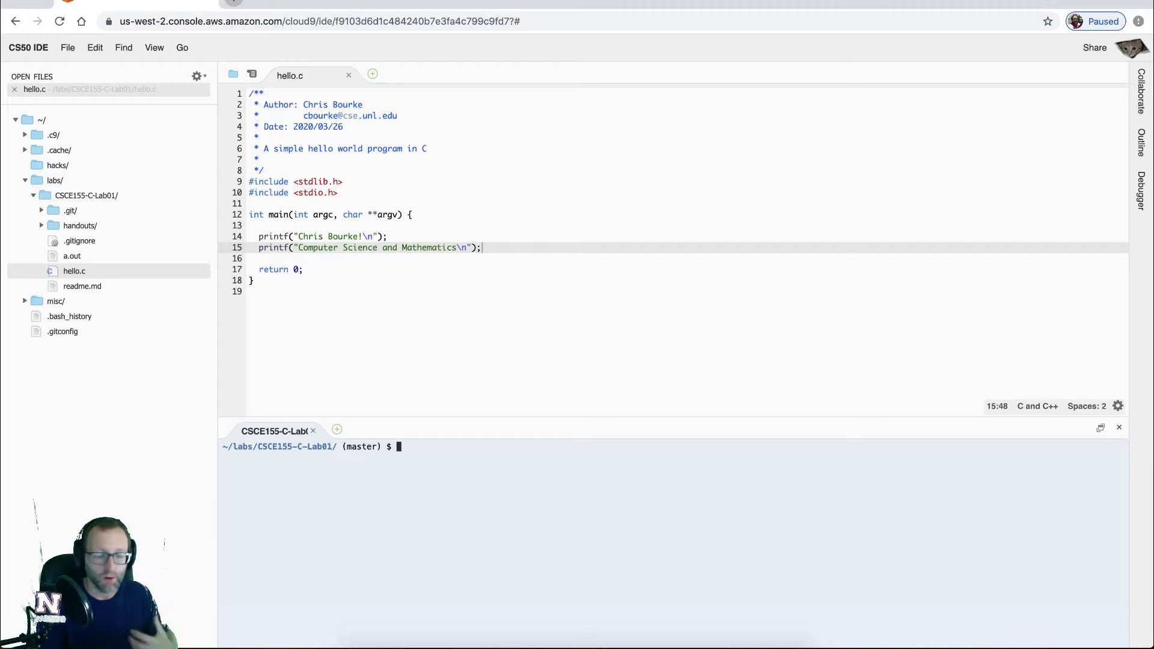
# Download the lab's hello.c using Download in its right-click menu in the file tree.
pyautogui.rightClick(106, 273)
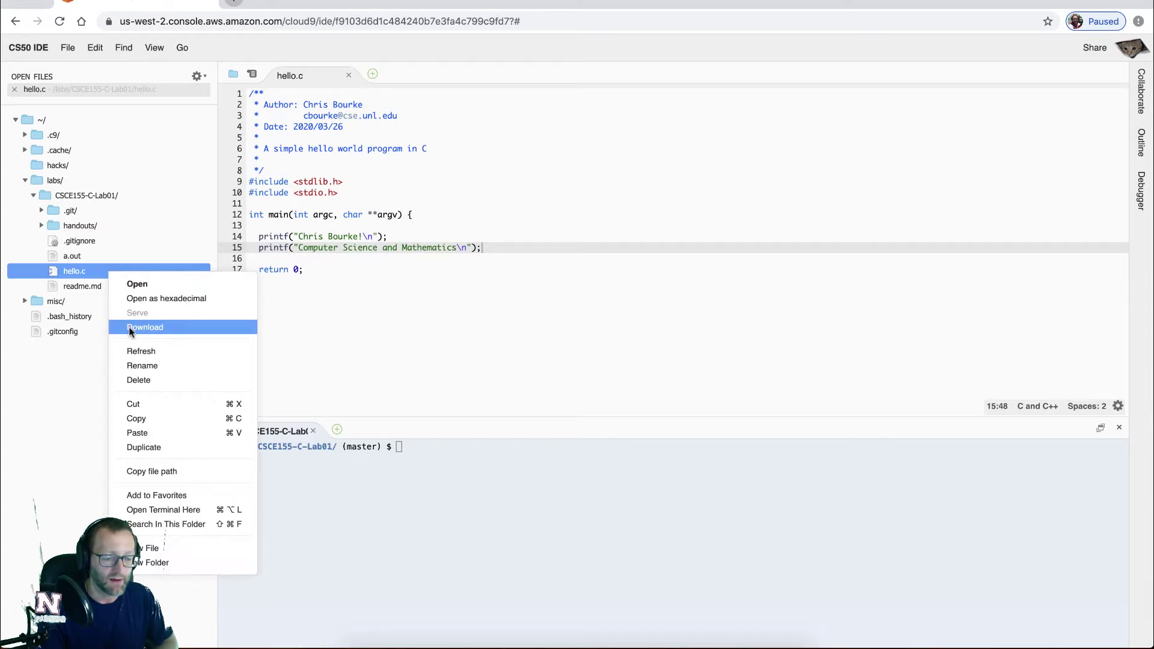
pyautogui.click(82, 395)
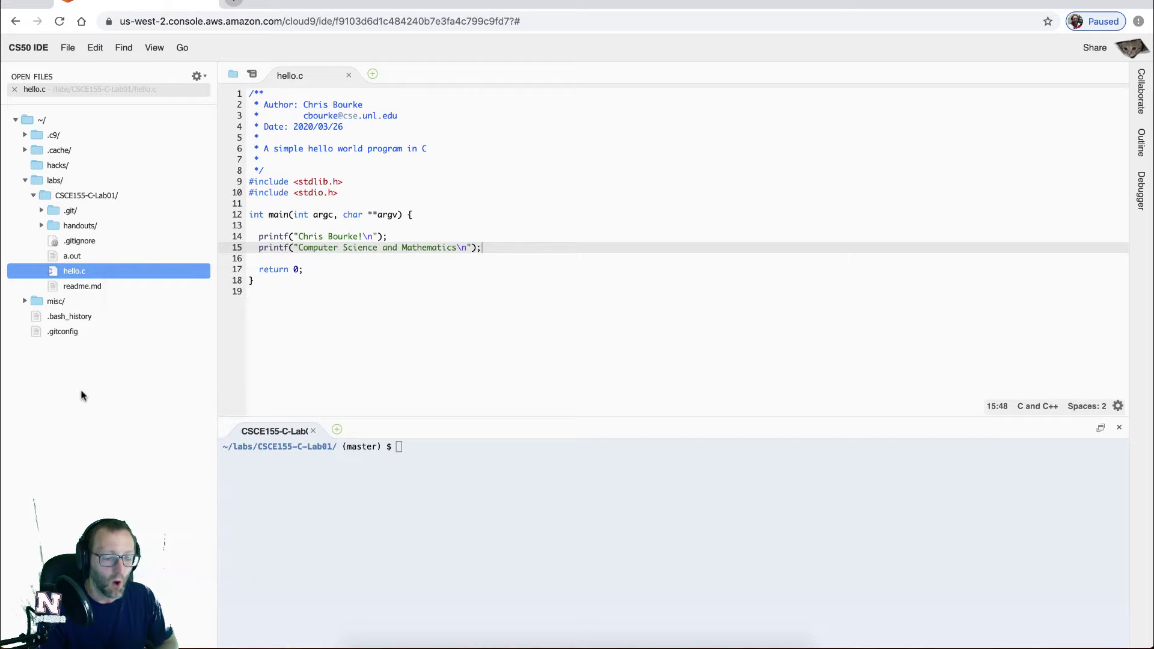
pyautogui.click(69, 47)
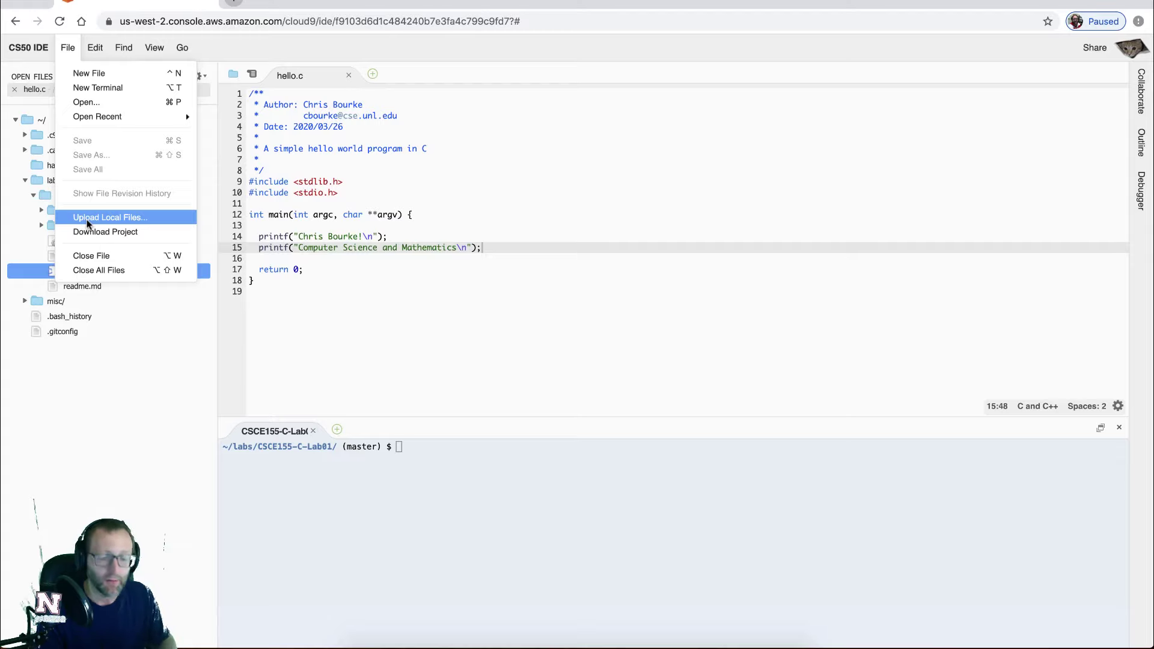
pyautogui.click(88, 264)
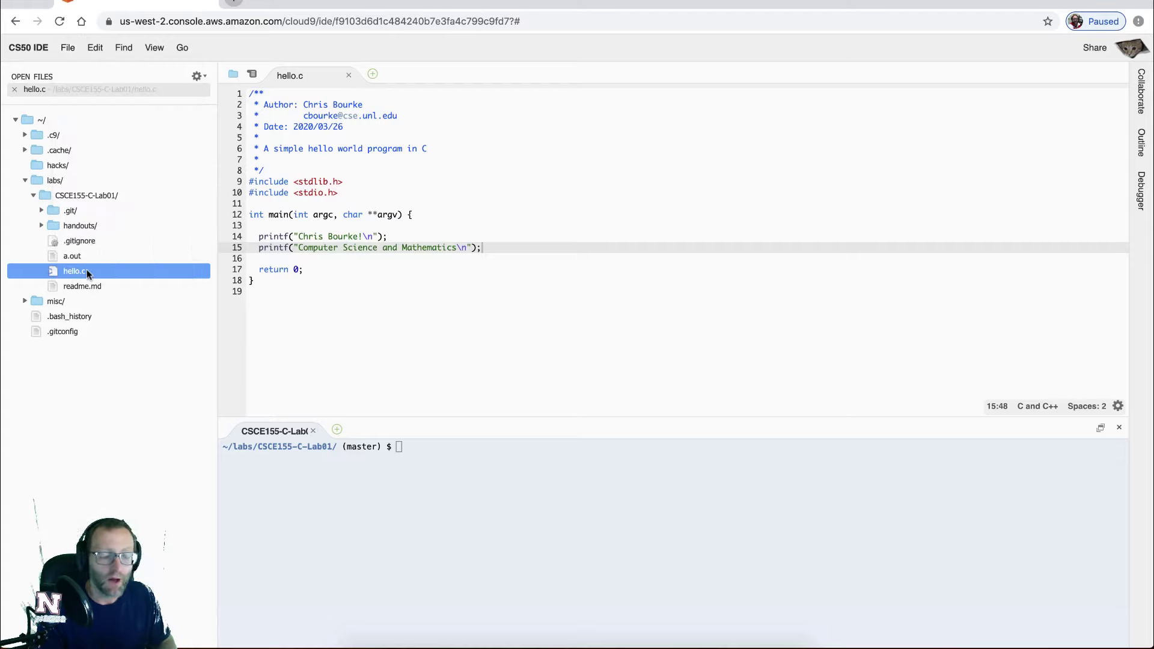
pyautogui.rightClick(89, 272)
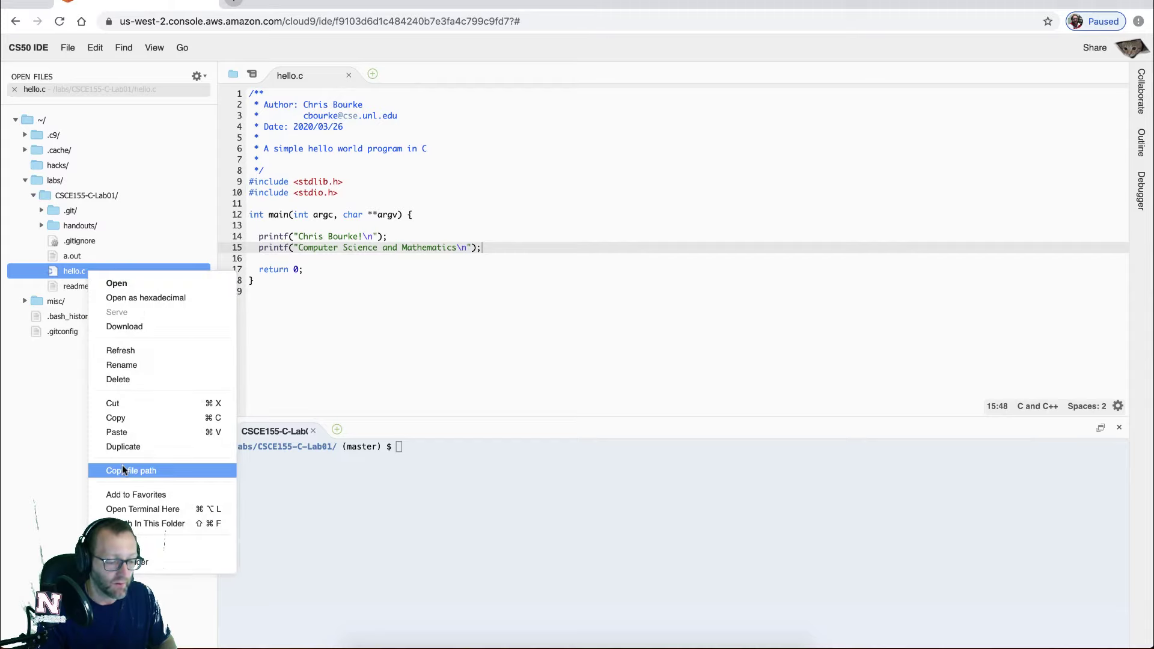
pyautogui.click(123, 326)
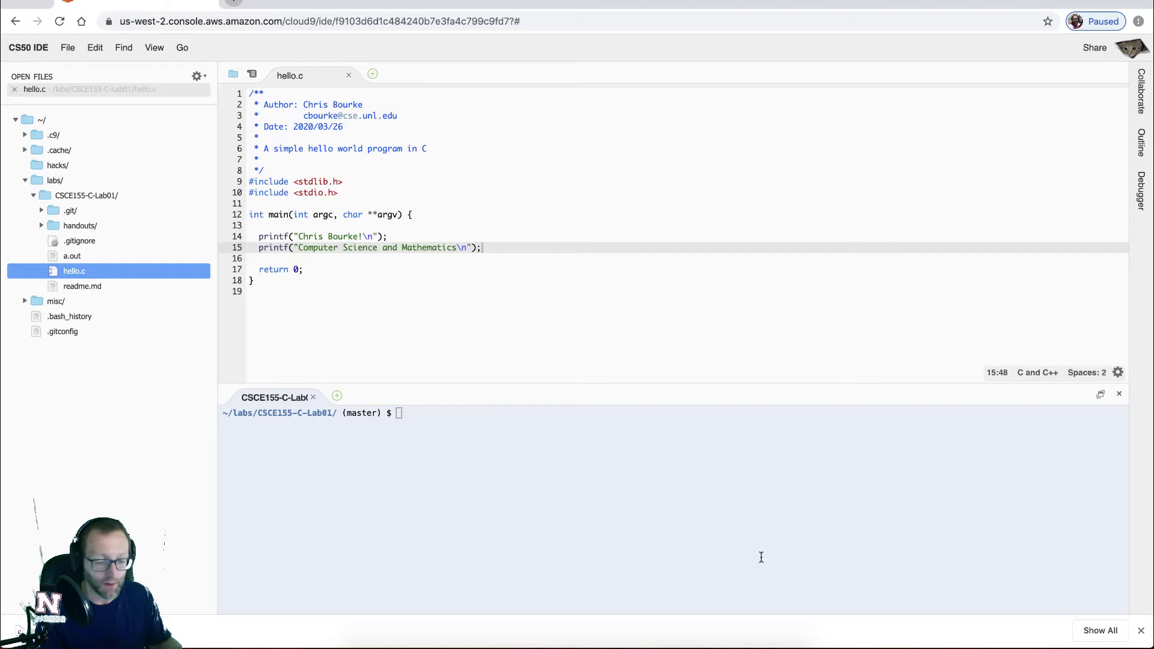
# Show the downloaded hello.c in Finder's Downloads, preview the 311-byte file, and close Finder.
pyautogui.moveTo(734, 626); pyautogui.dragTo(732, 574)
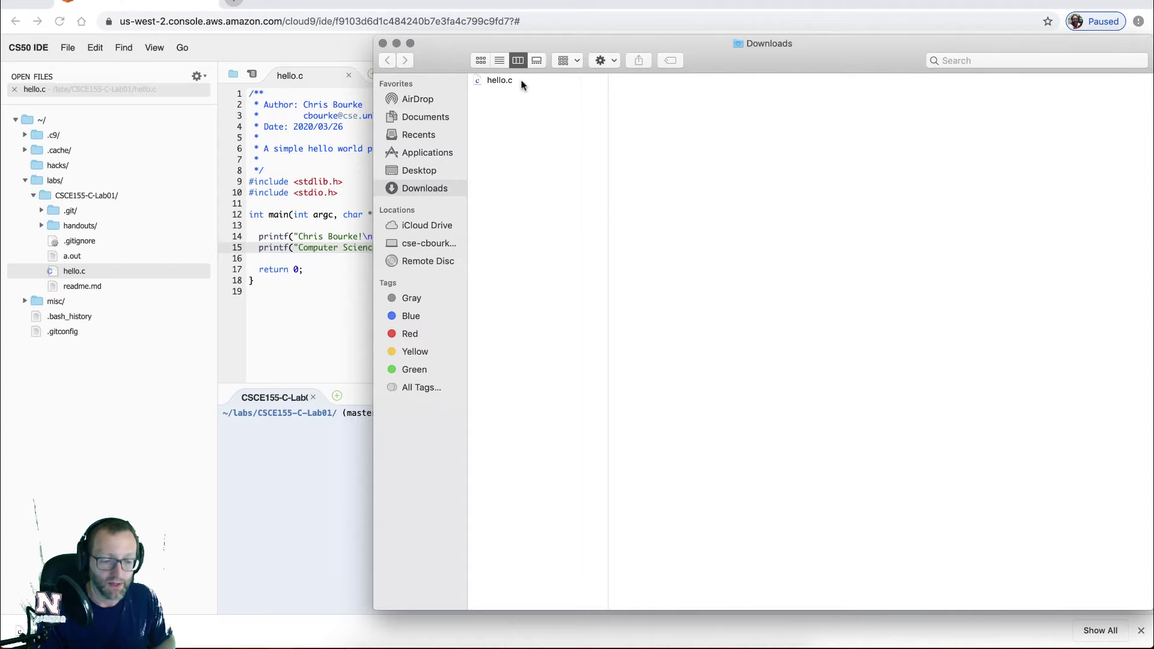
pyautogui.click(510, 81)
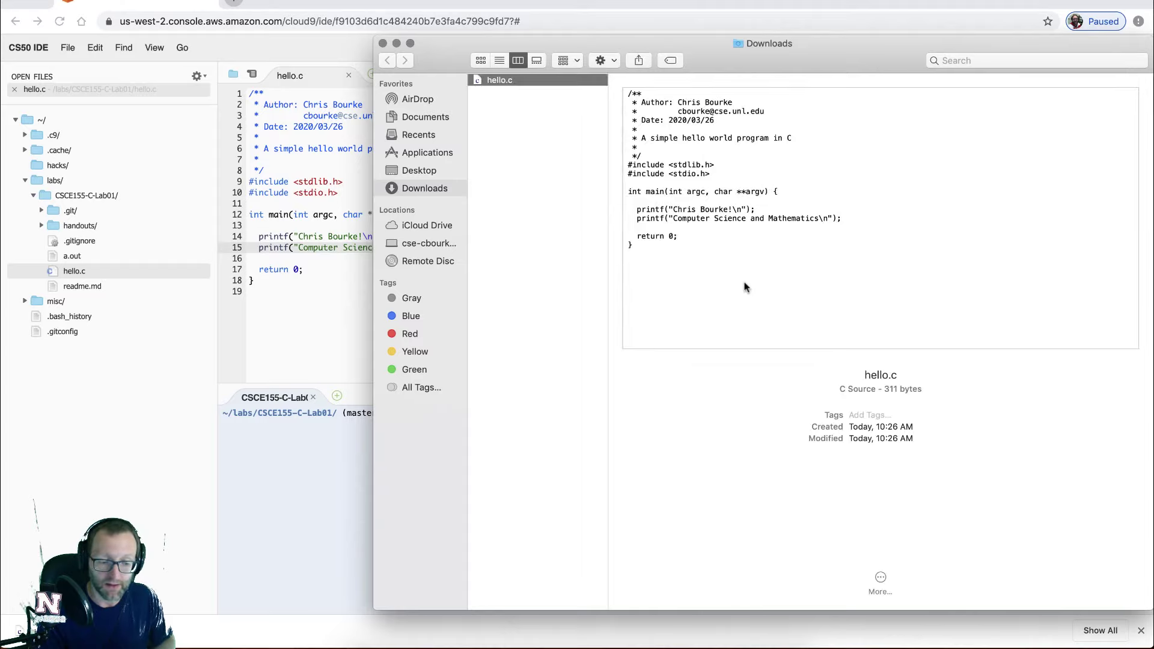
pyautogui.press('super+Tab')
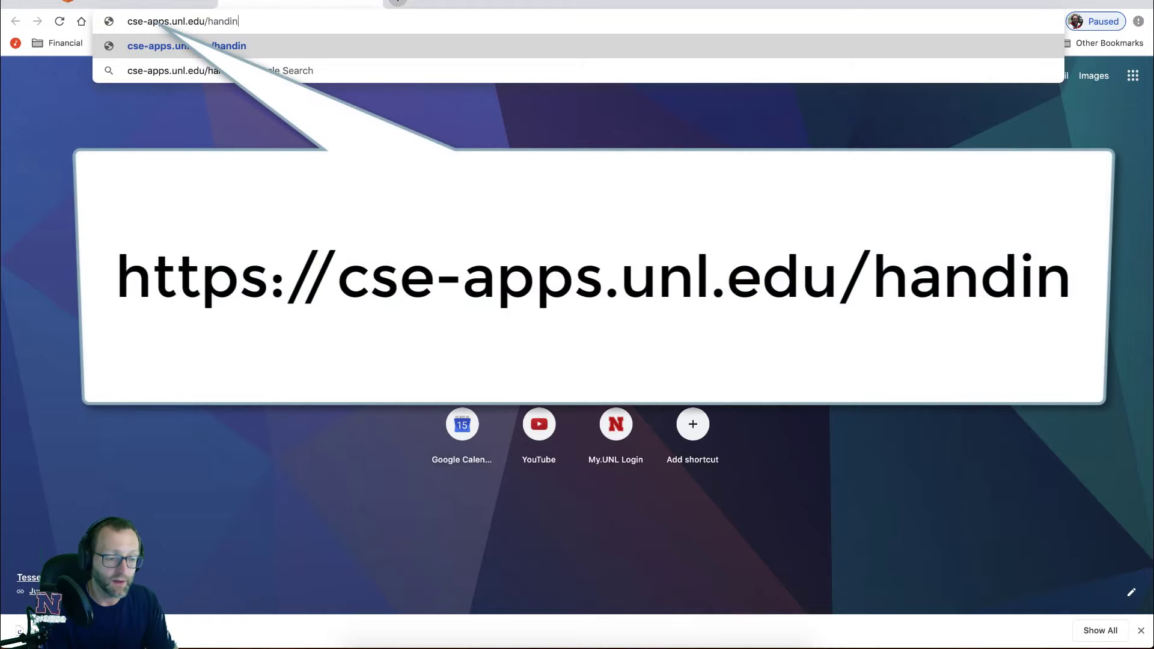
# Log in to CSCE Handin and open the CSCE310 course's assignments.
pyautogui.press('Return')
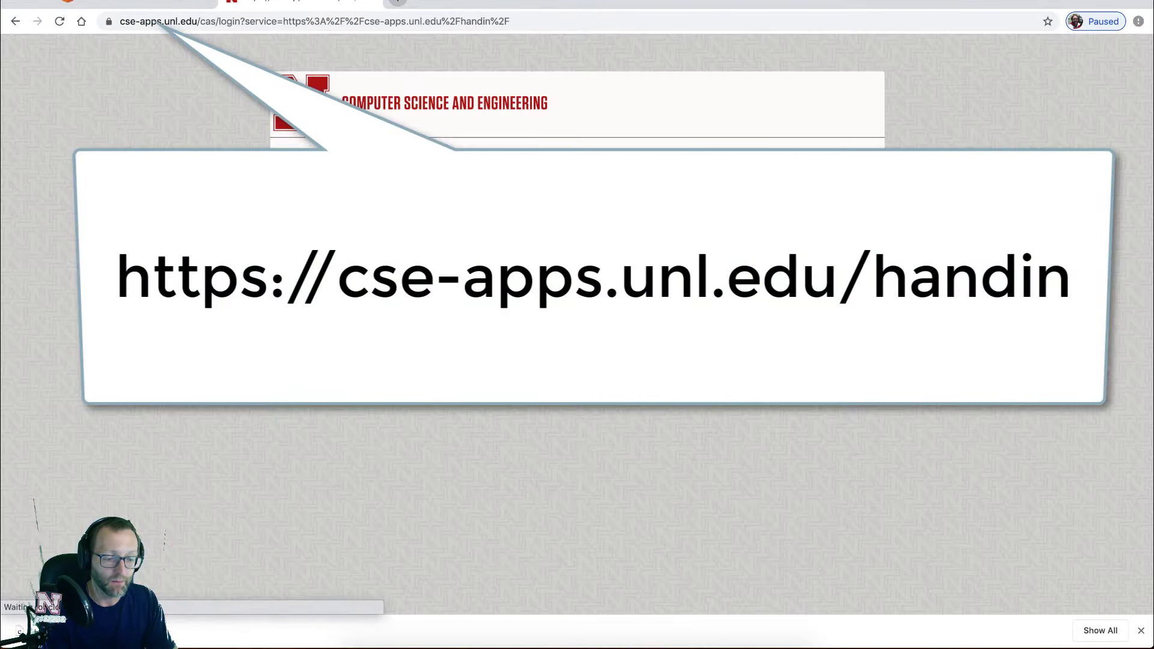
pyautogui.write('cbourke')
pyautogui.press('Tab')
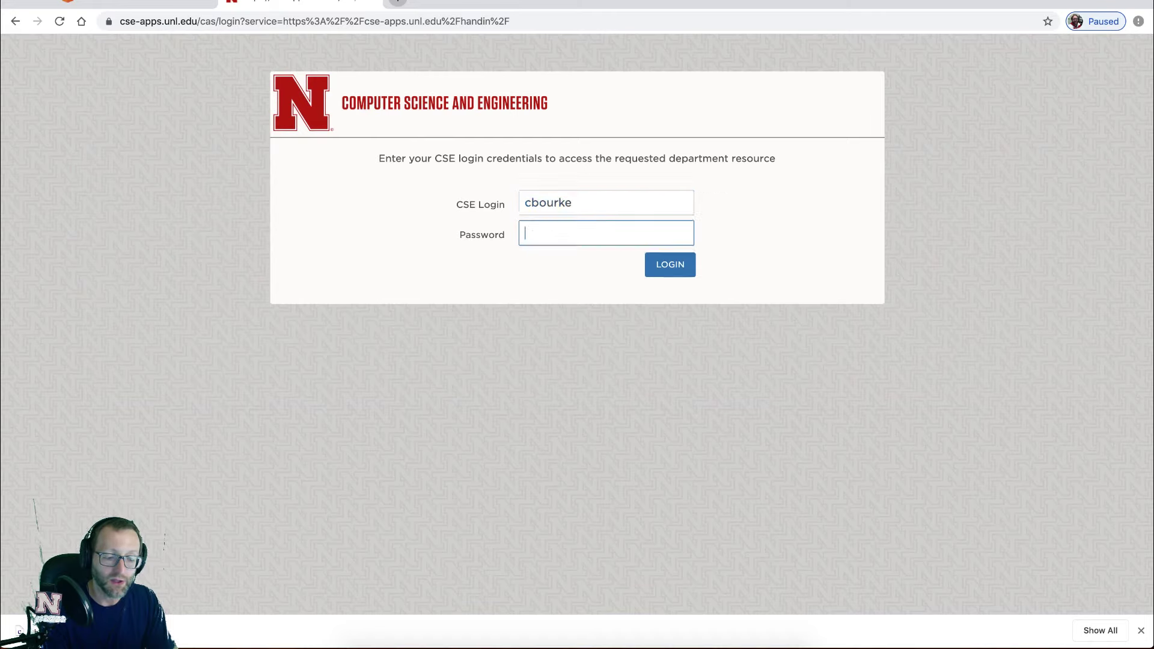
pyautogui.write('••••••••••')
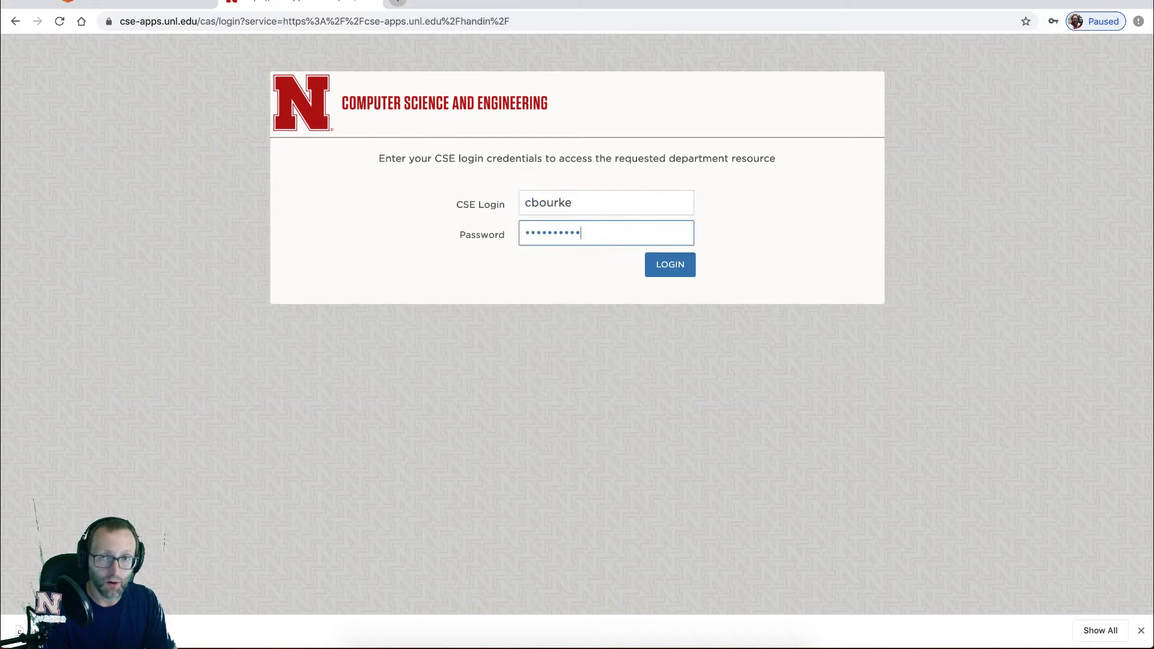
pyautogui.write('•••••••')
pyautogui.press('Return')
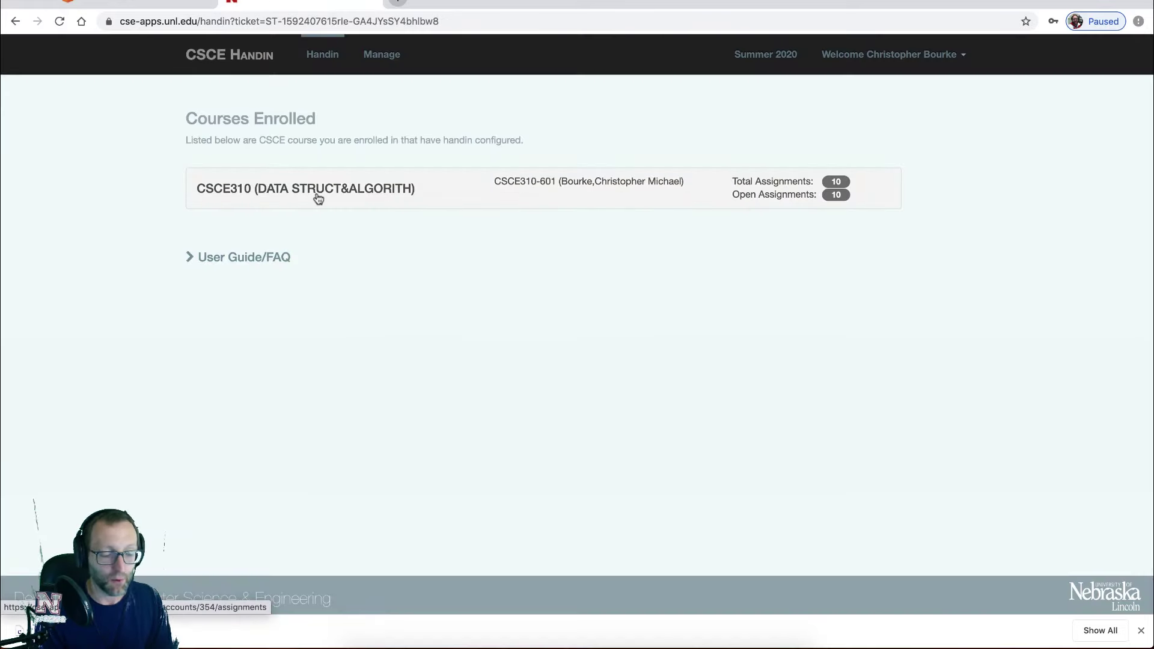
pyautogui.click(317, 199)
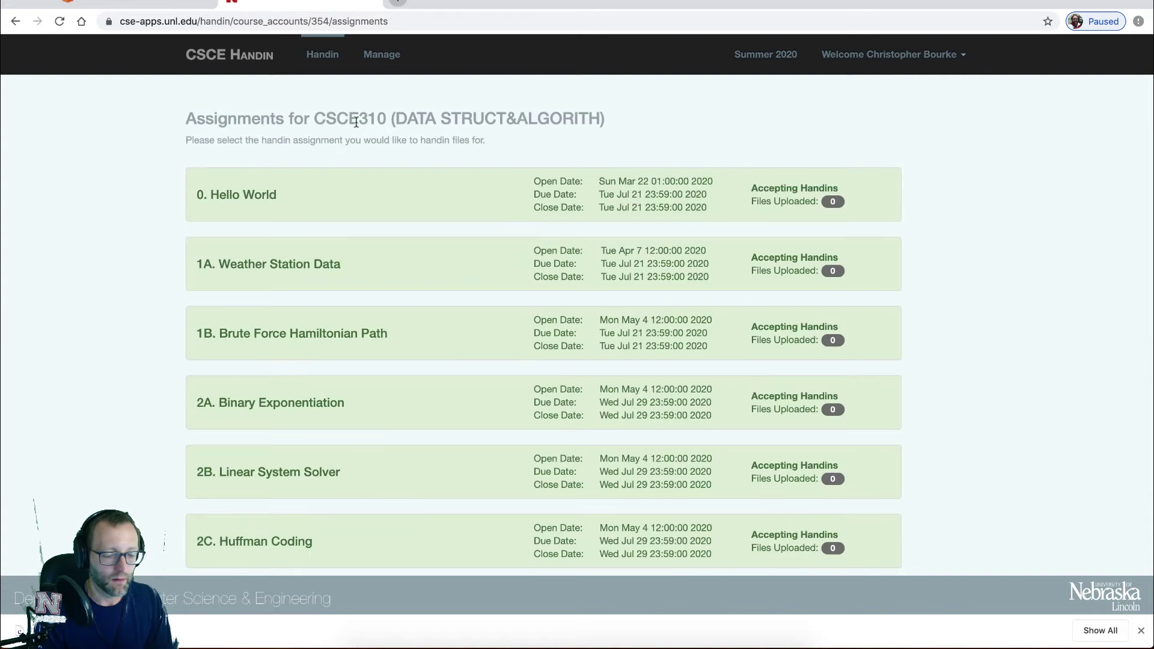
# Upload hello.c from Downloads to the 0. Hello World assignment, cancelling the duplicate upload.
pyautogui.click(328, 204)
pyautogui.click(417, 249)
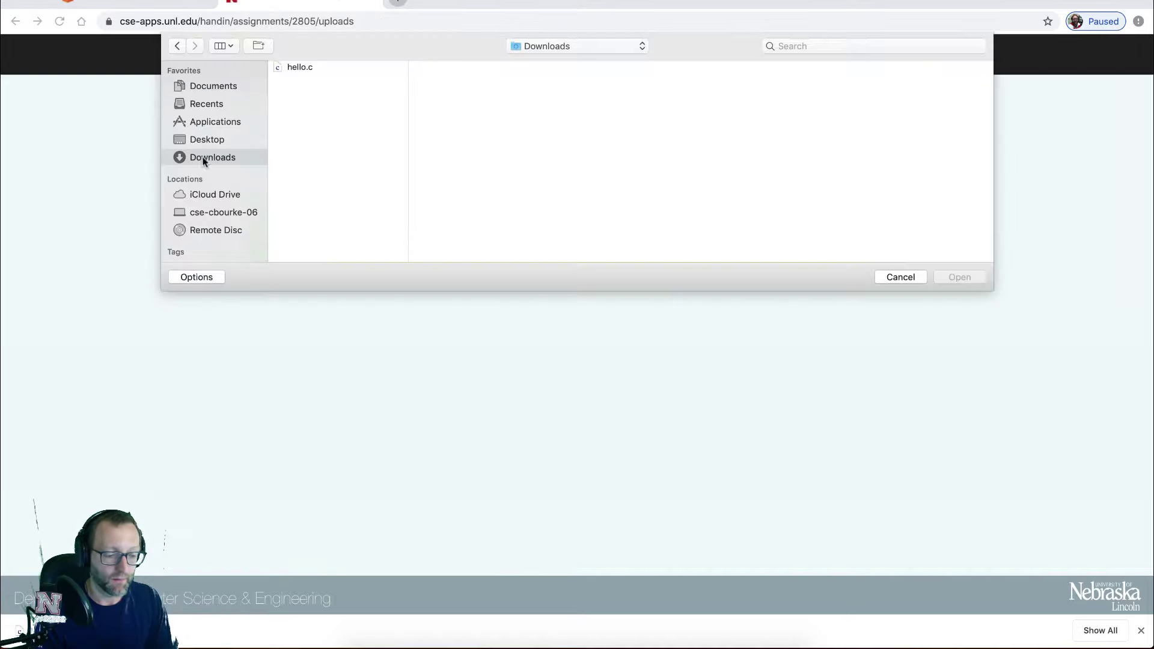
pyautogui.click(297, 69)
pyautogui.doubleClick(298, 69)
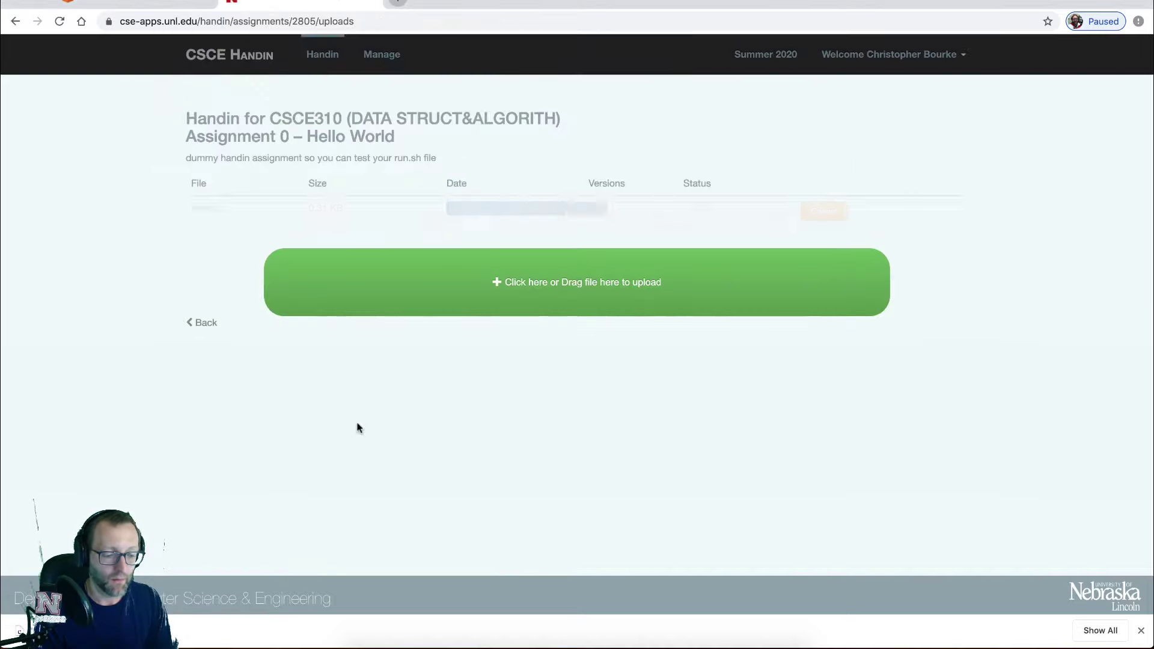
pyautogui.moveTo(721, 630); pyautogui.dragTo(735, 574)
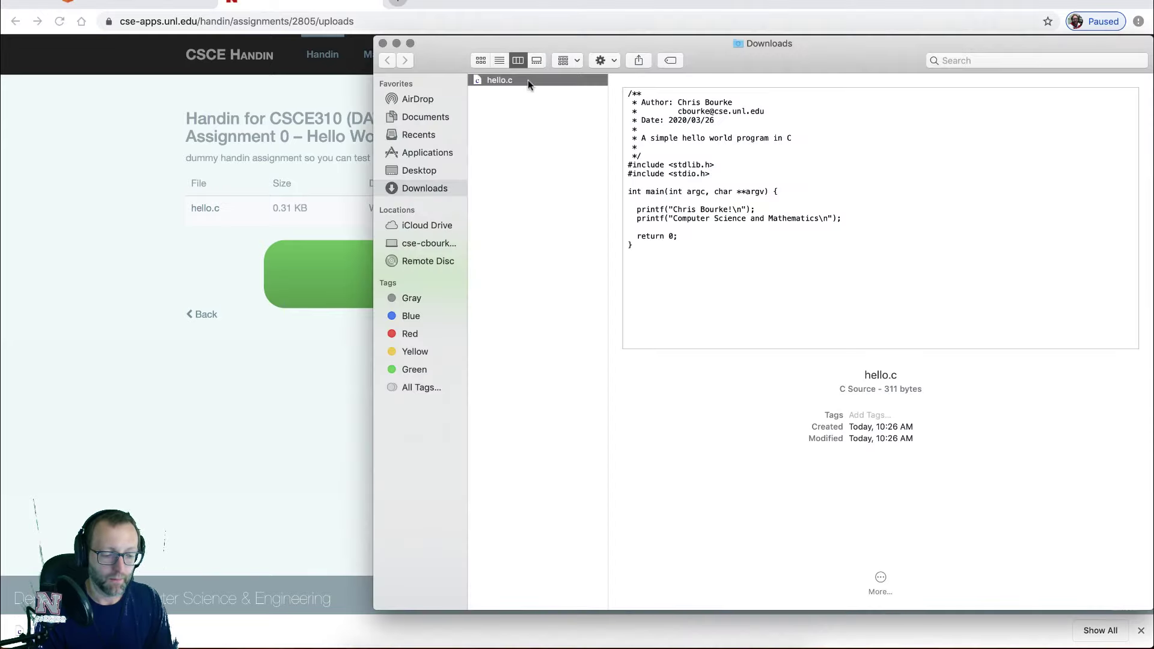
pyautogui.moveTo(527, 80); pyautogui.dragTo(314, 276)
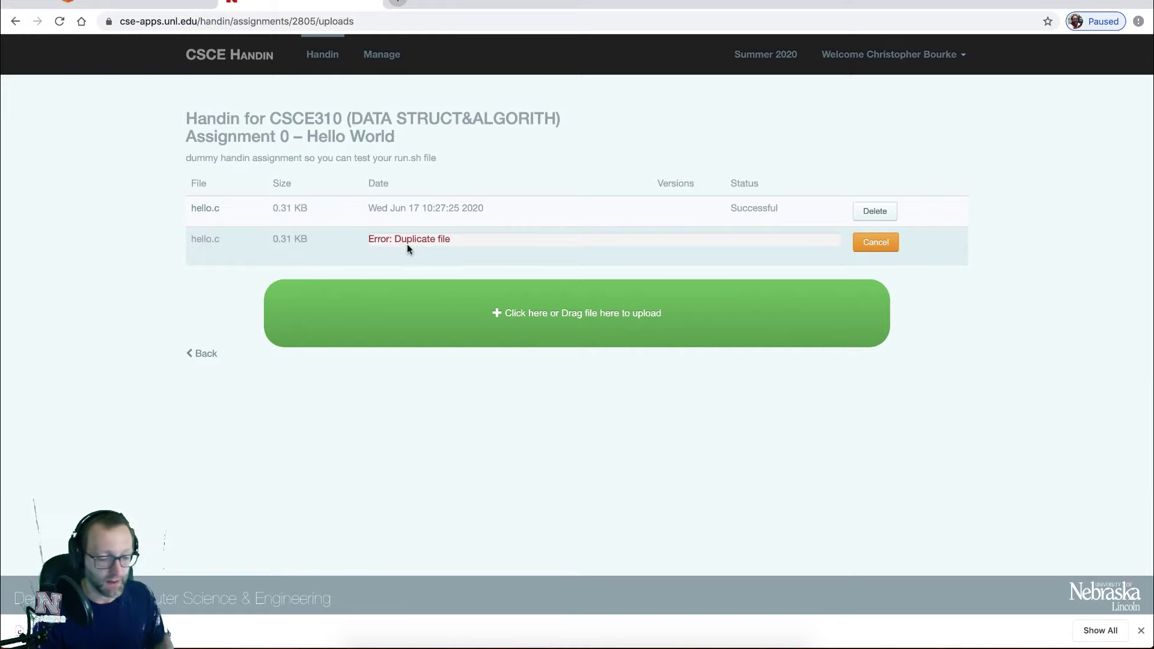
pyautogui.click(875, 243)
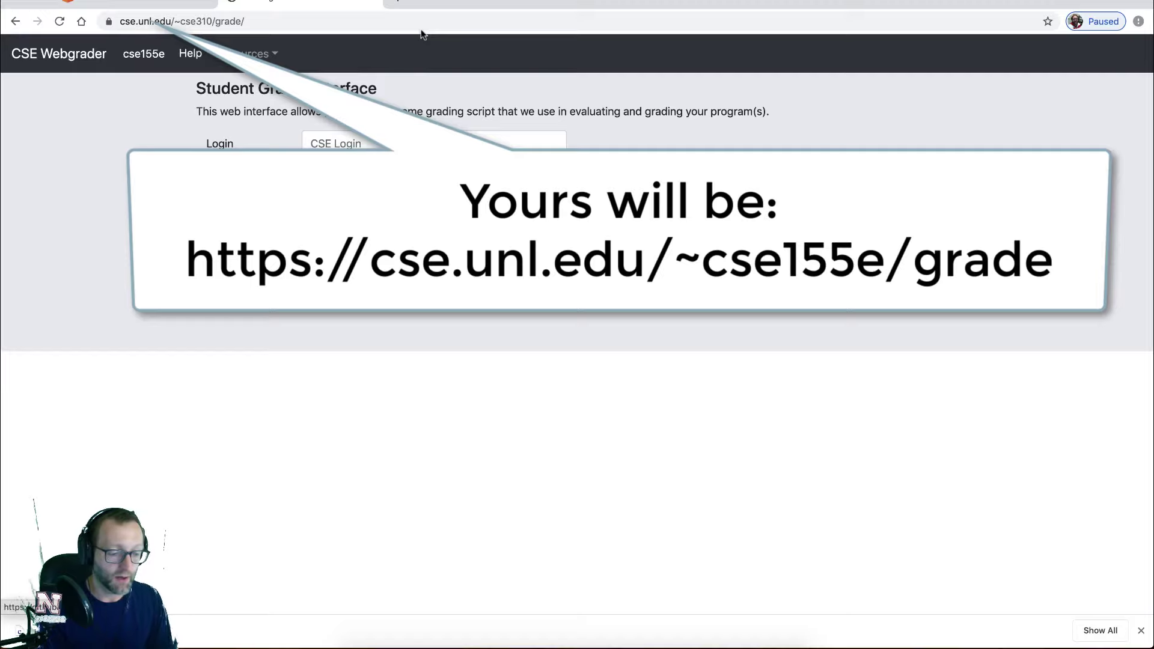
# Log in to CSE Webgrader and grade L01 Lab 1 - Hello World.
pyautogui.click(386, 144)
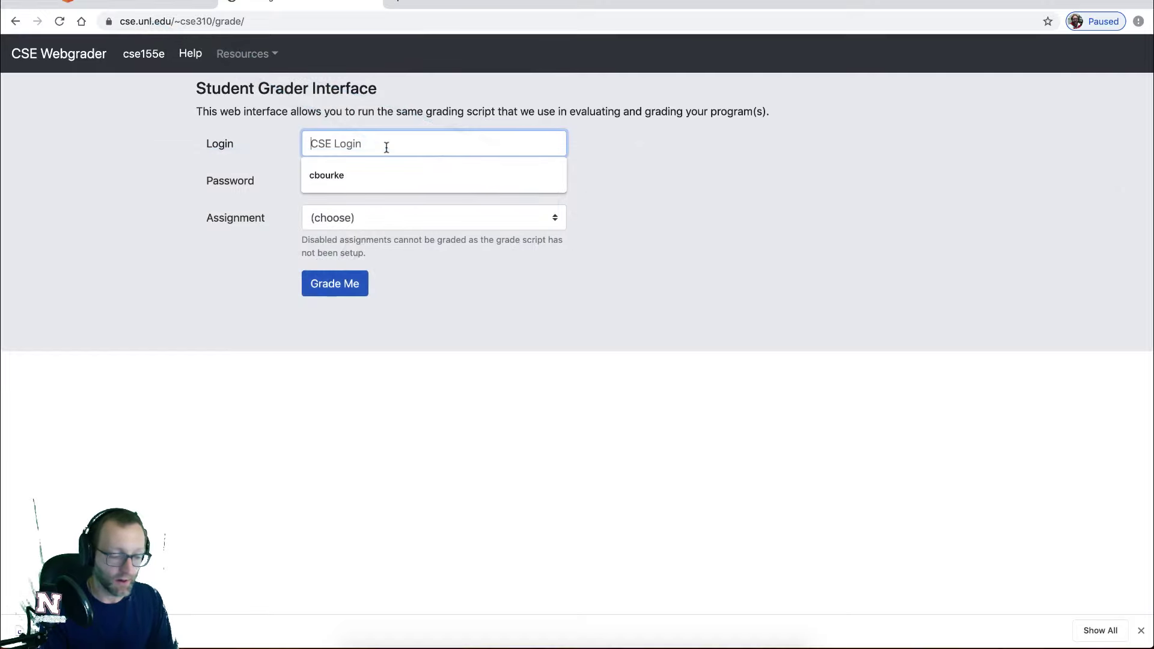
pyautogui.click(383, 172)
pyautogui.click(380, 181)
pyautogui.write('•')
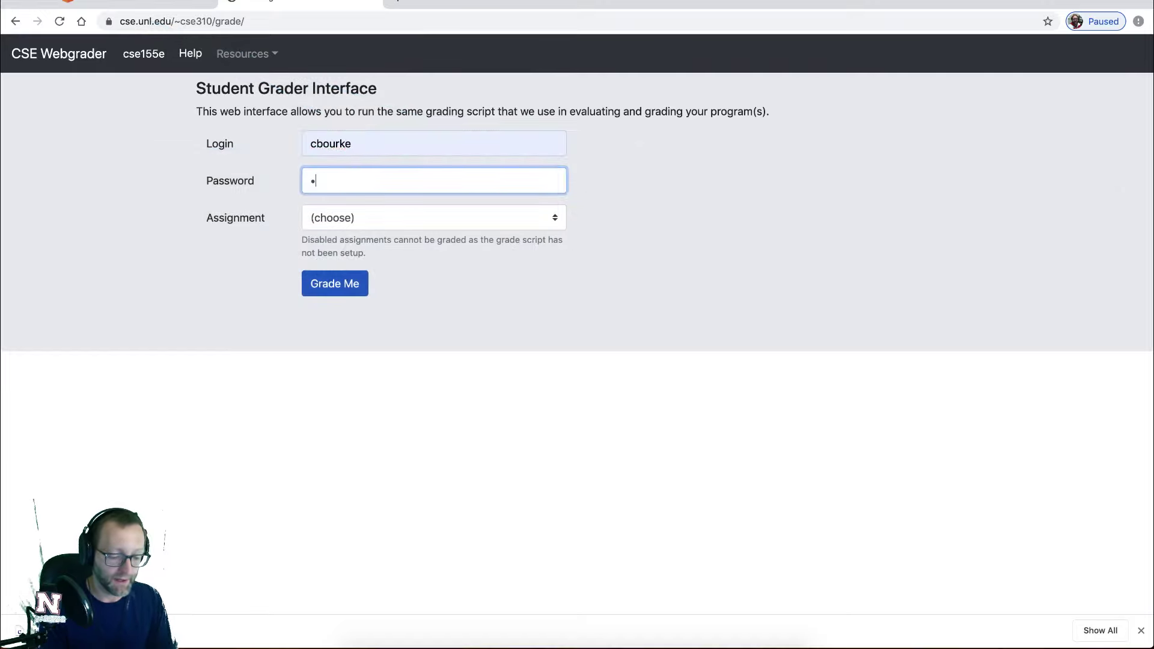
pyautogui.write('•••••••••••••••••')
pyautogui.click(373, 217)
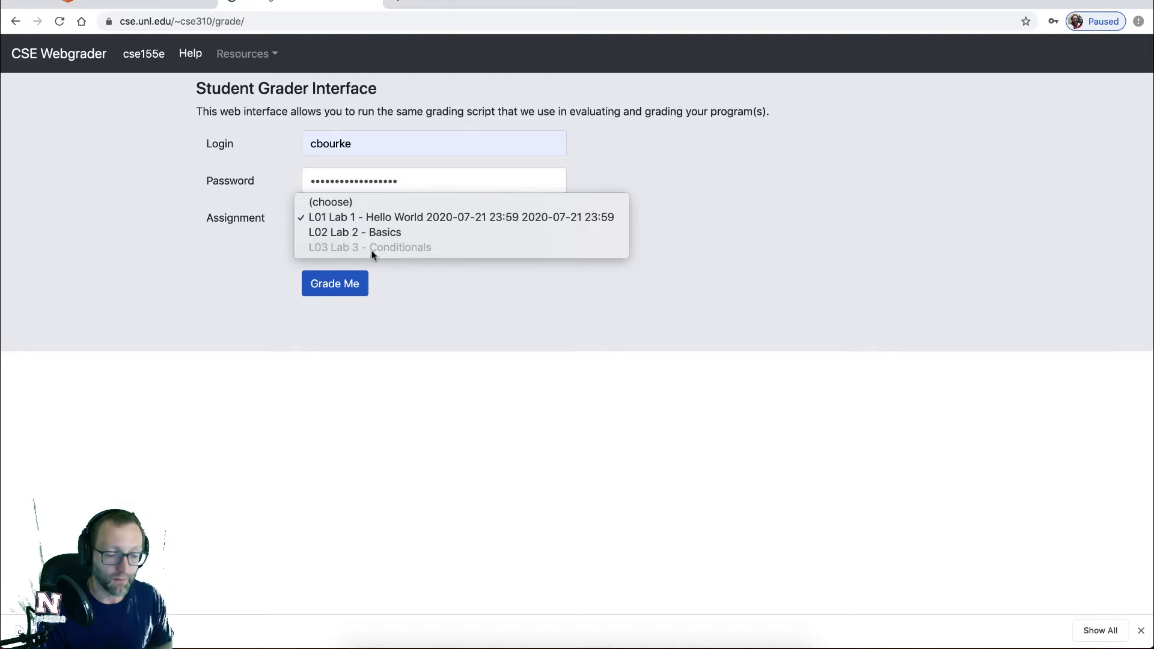
pyautogui.click(377, 222)
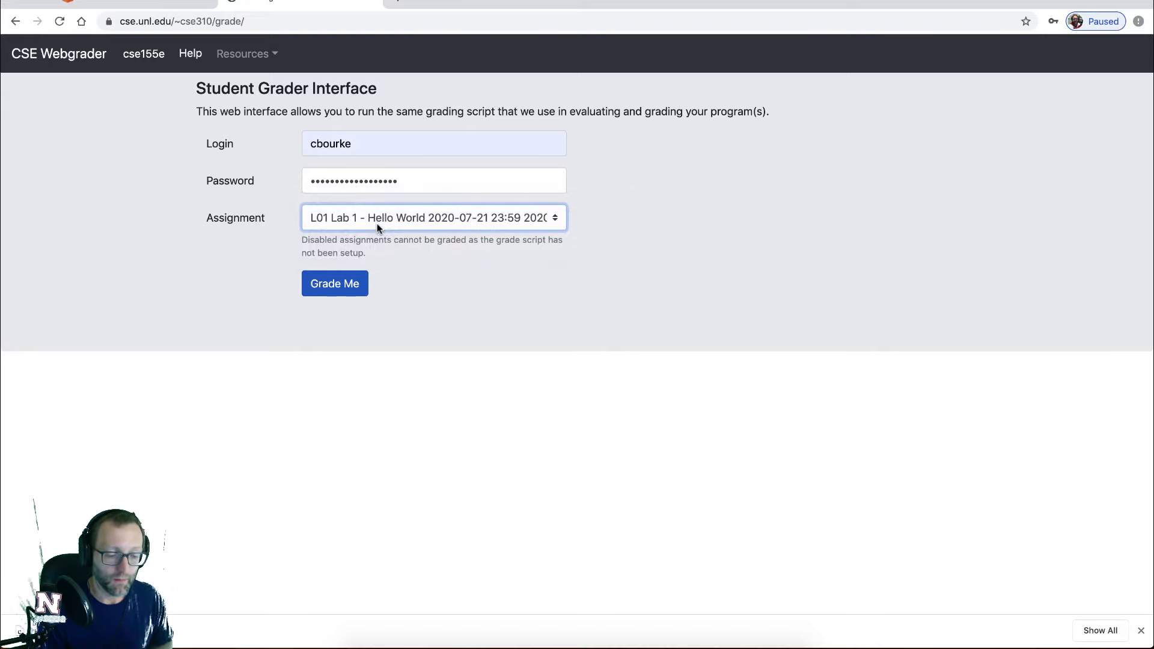
pyautogui.click(345, 292)
pyautogui.scroll(-1, 464, 478)
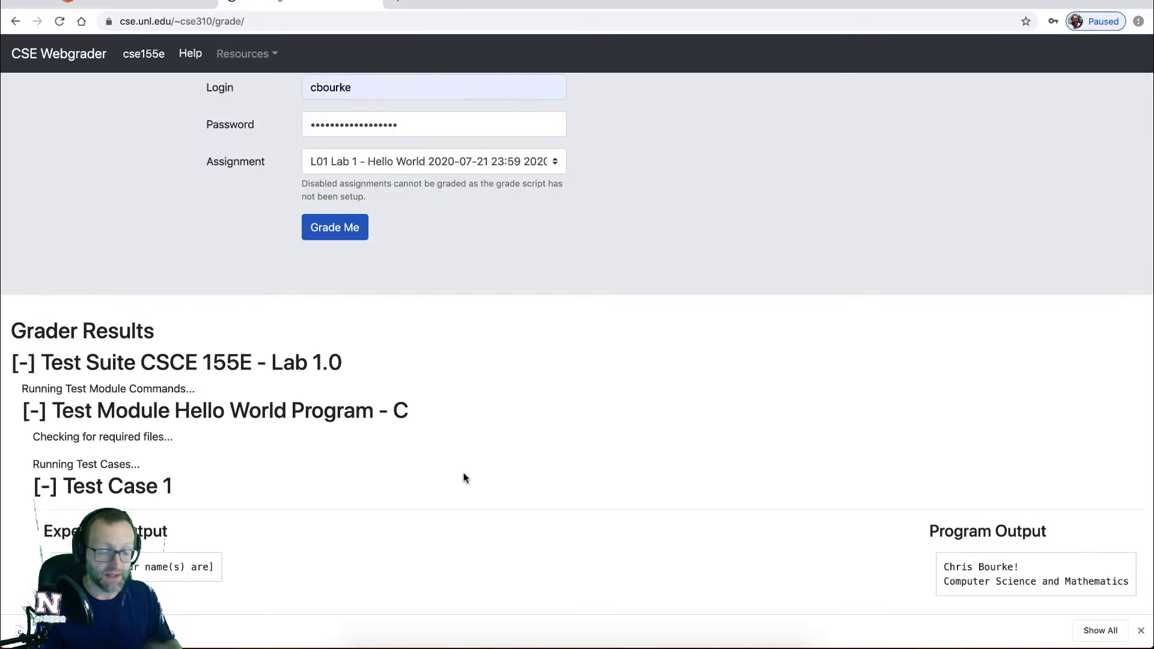